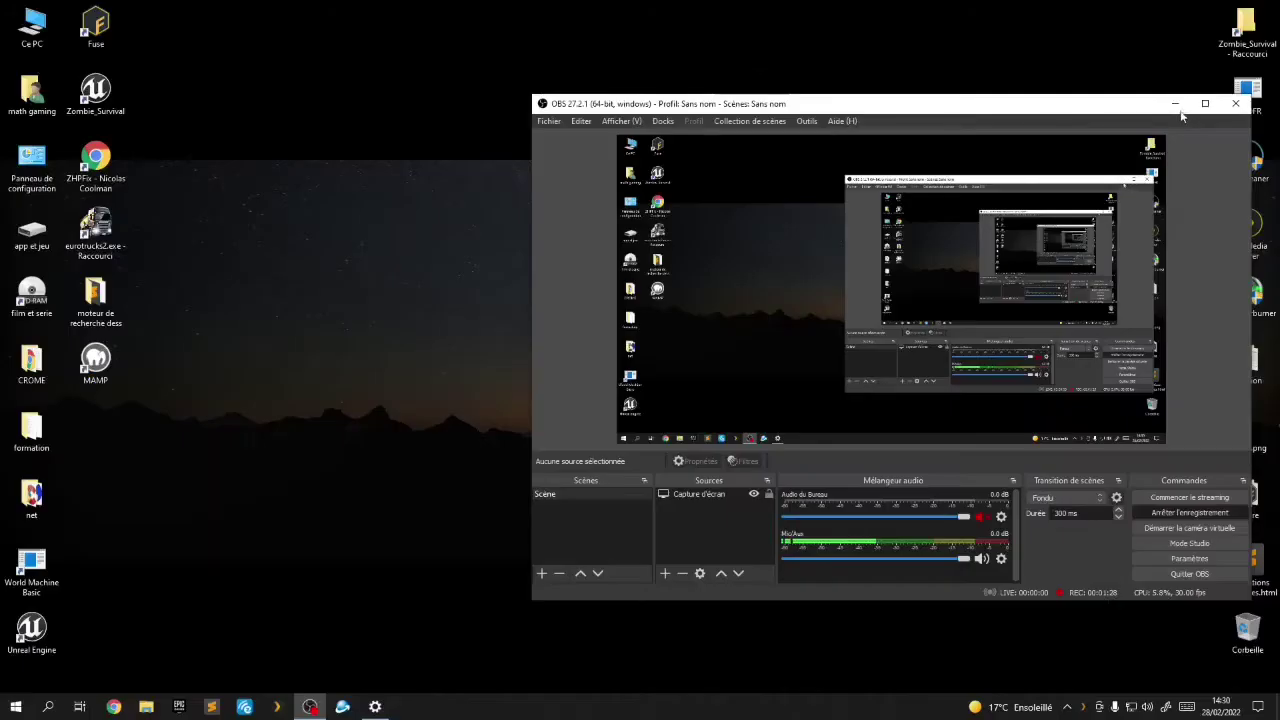
# Open the Plex web interface from the running Plex Media Server and dismiss the page-translation prompt.
pyautogui.click(1179, 109)
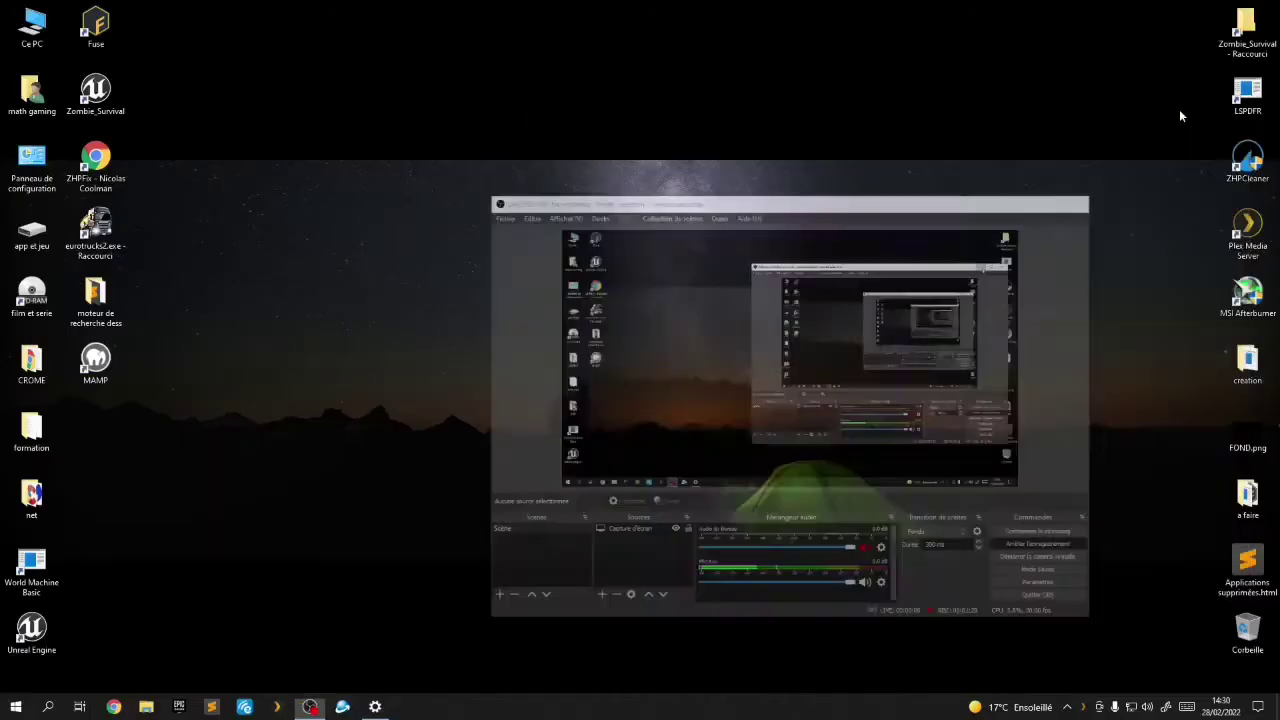
pyautogui.rightClick(1084, 712)
pyautogui.click(1100, 592)
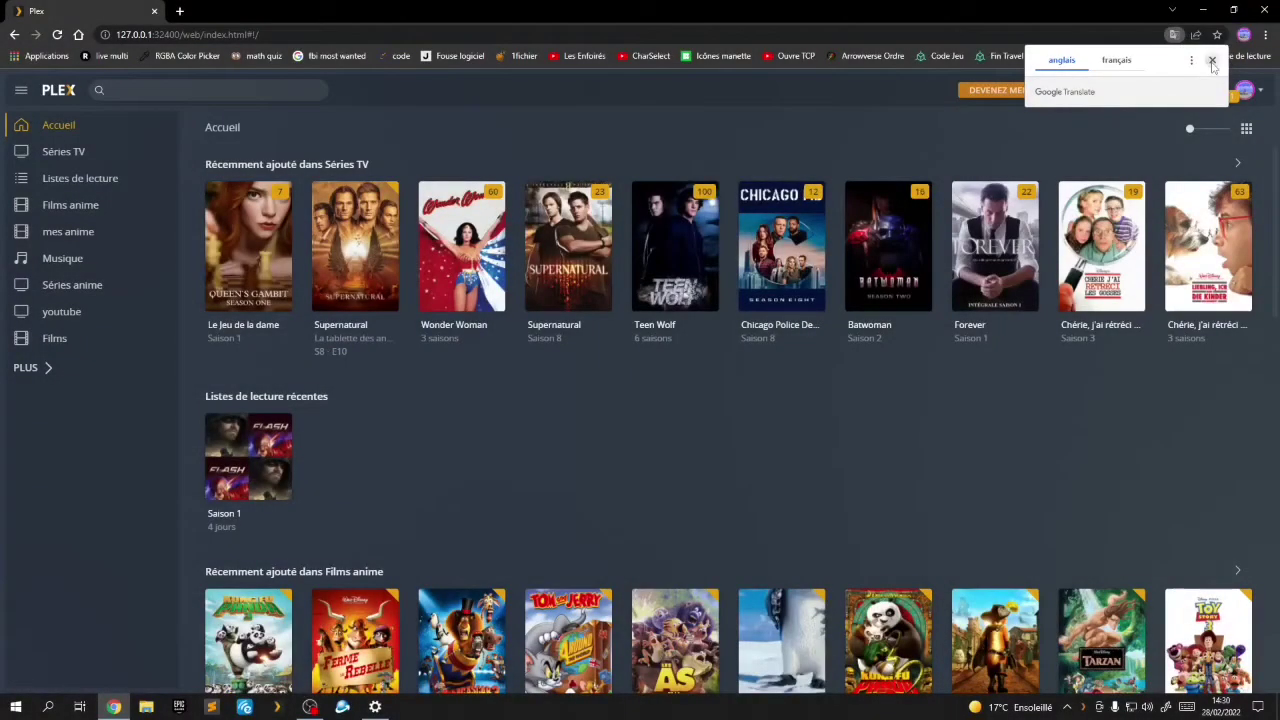
pyautogui.click(1212, 62)
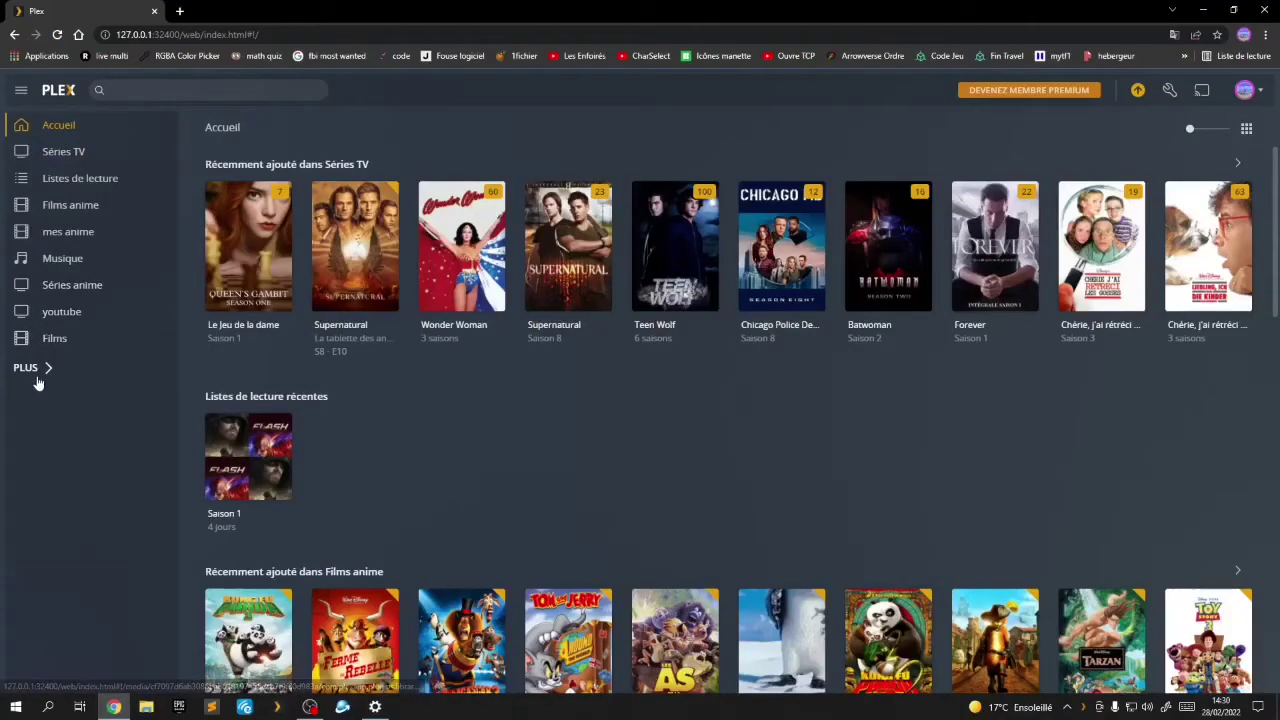
# Start a new library of type Émissions de télévision on the MATH_SERVEUR server and open its media folder browser.
pyautogui.click(45, 505)
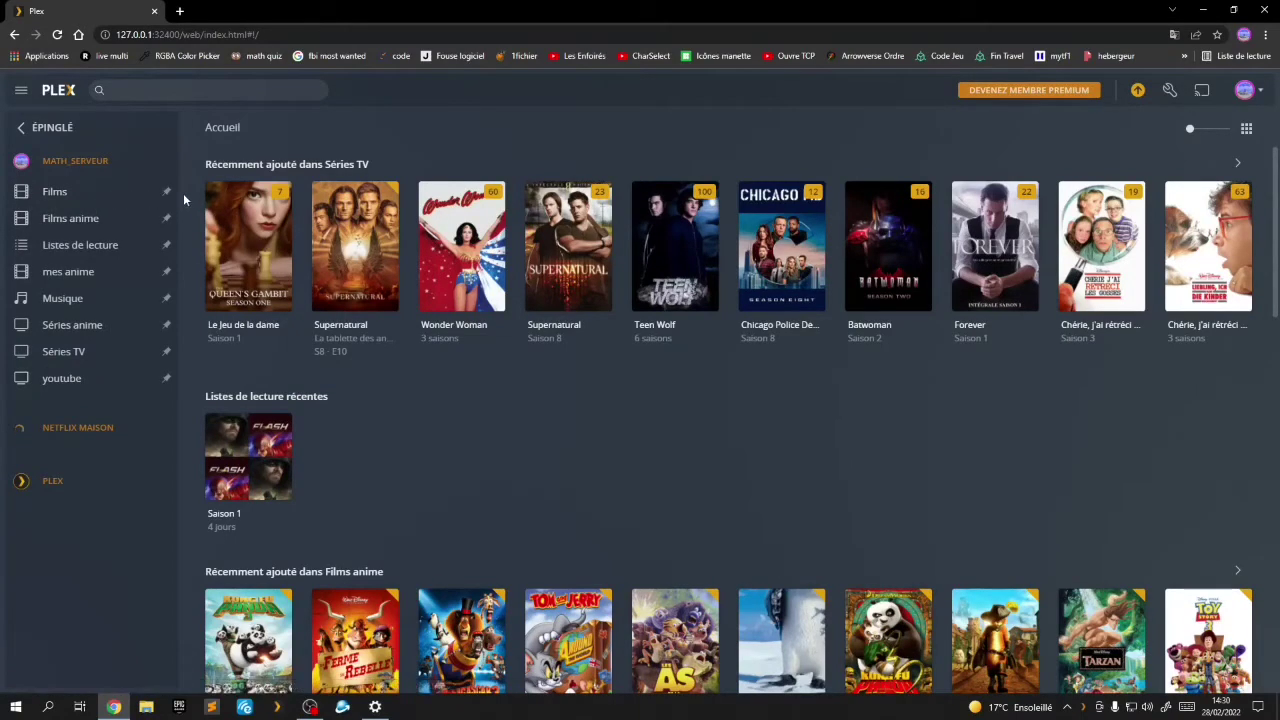
pyautogui.moveTo(148, 175)
pyautogui.click(150, 162)
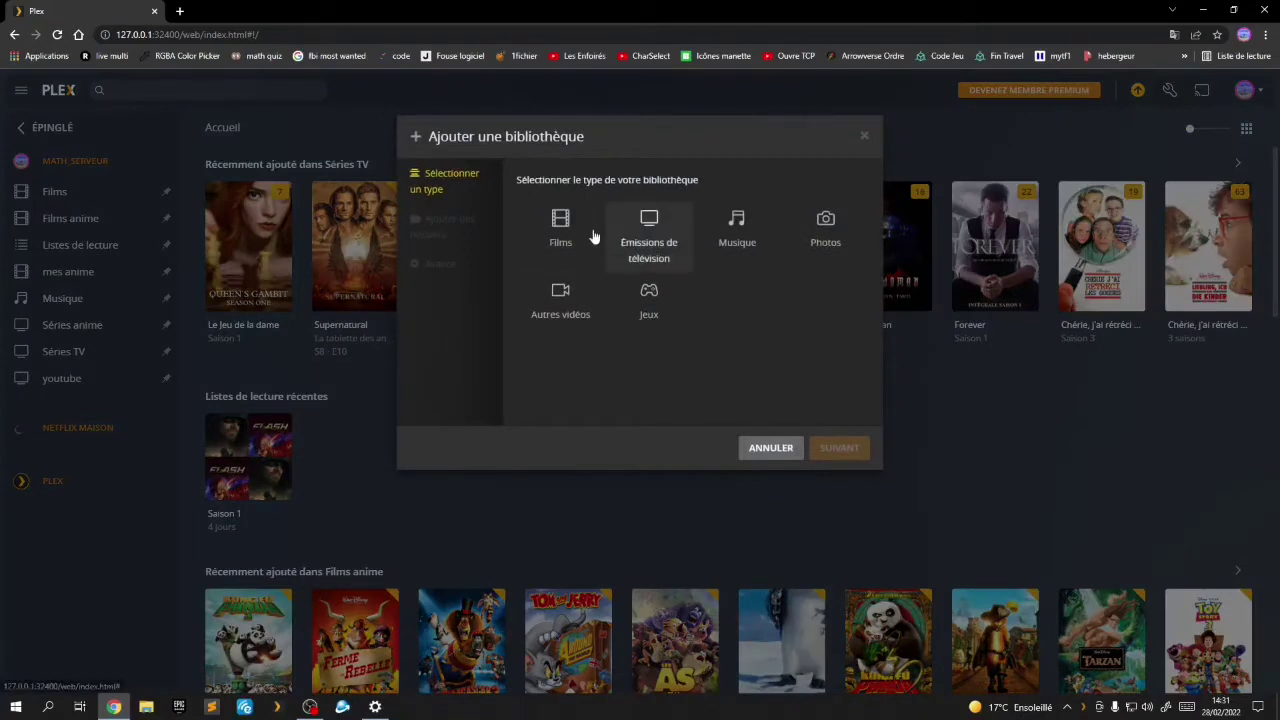
pyautogui.click(654, 244)
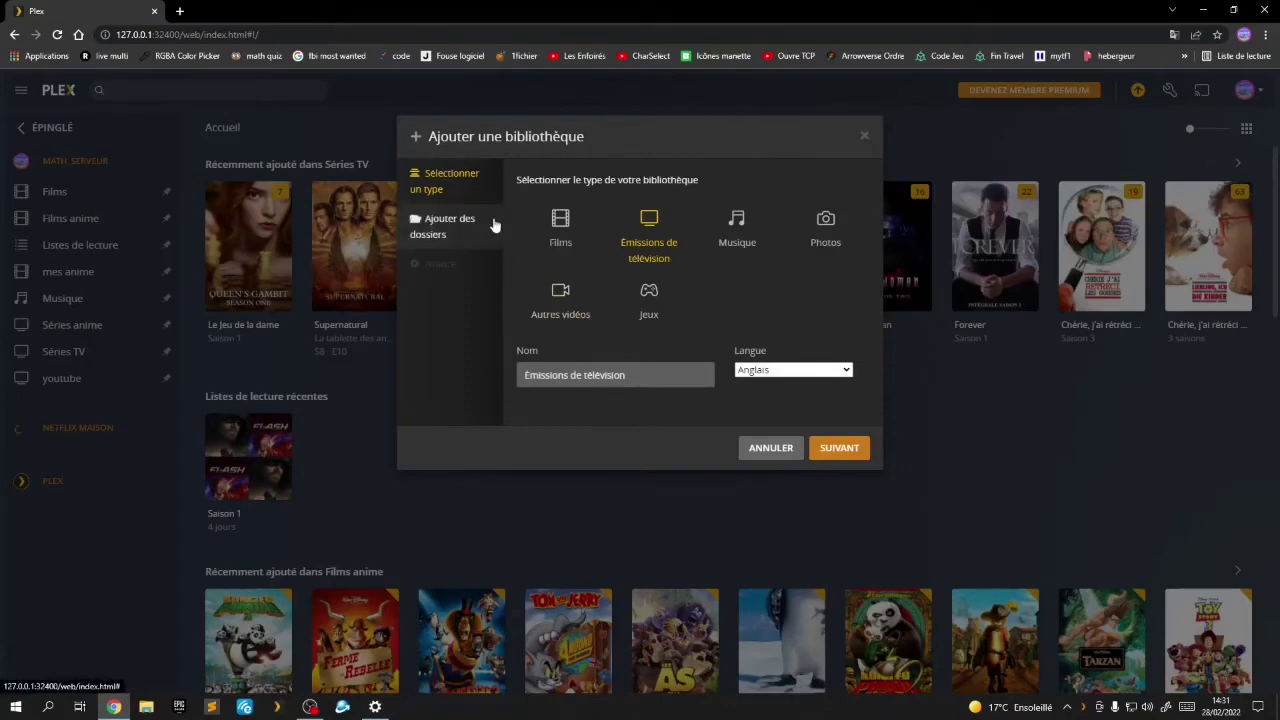
pyautogui.click(445, 224)
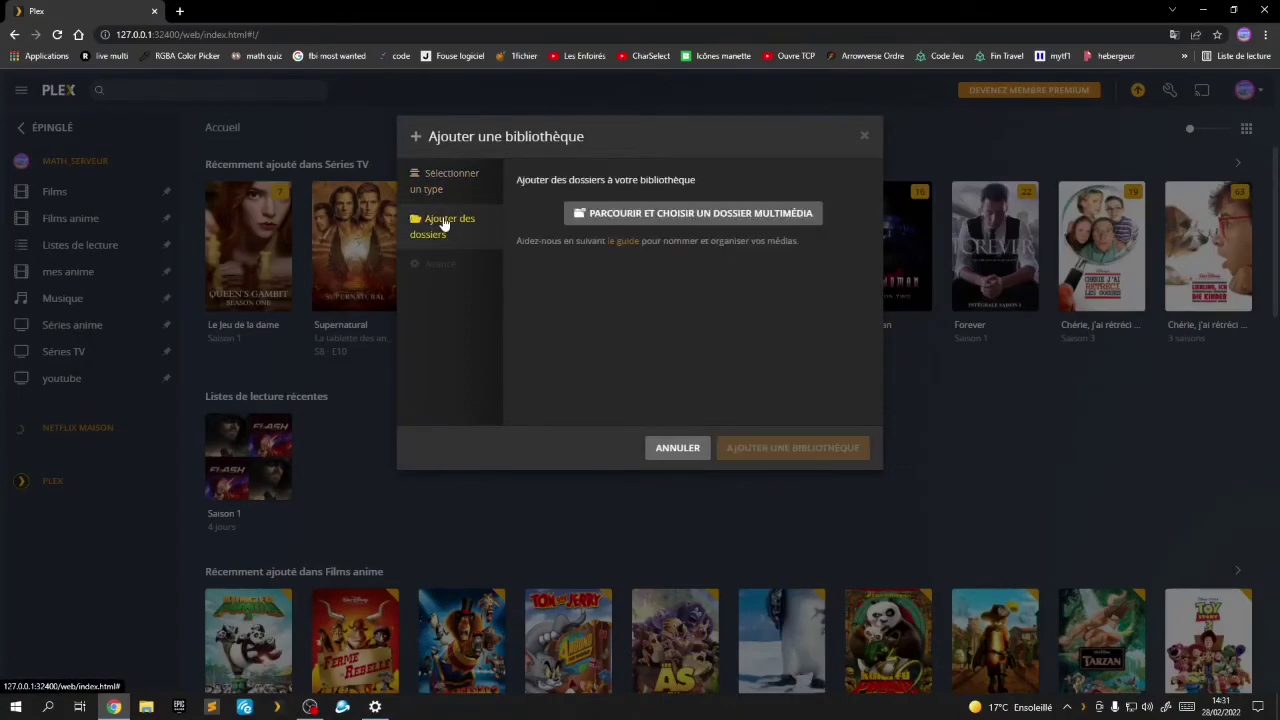
pyautogui.click(630, 218)
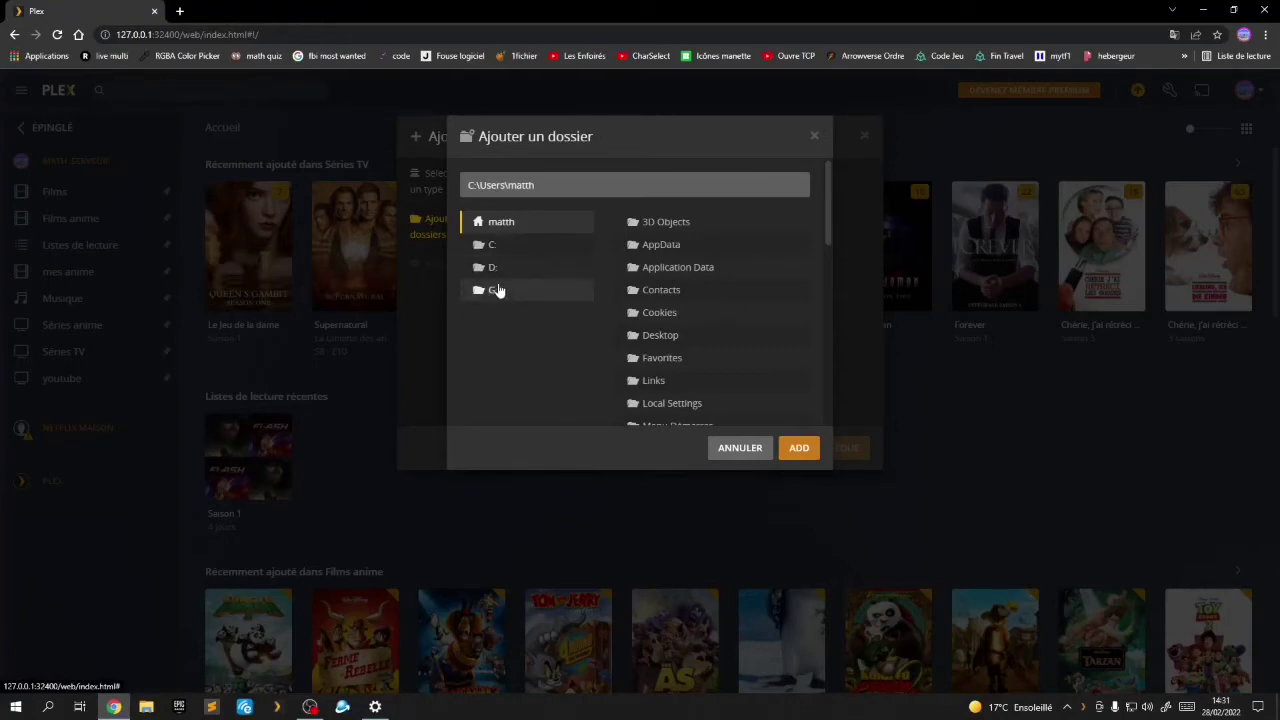
# Check which drives the PC has in File Explorer, and return to Plex.
pyautogui.click(146, 707)
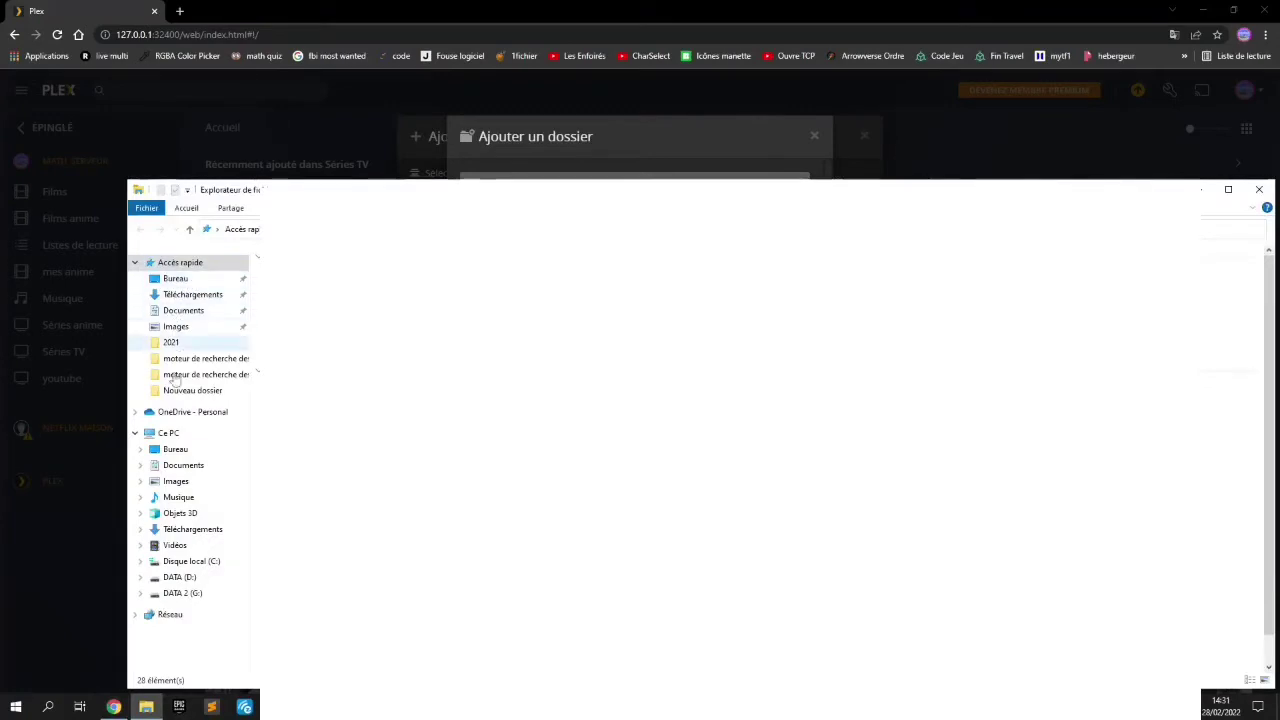
pyautogui.click(169, 434)
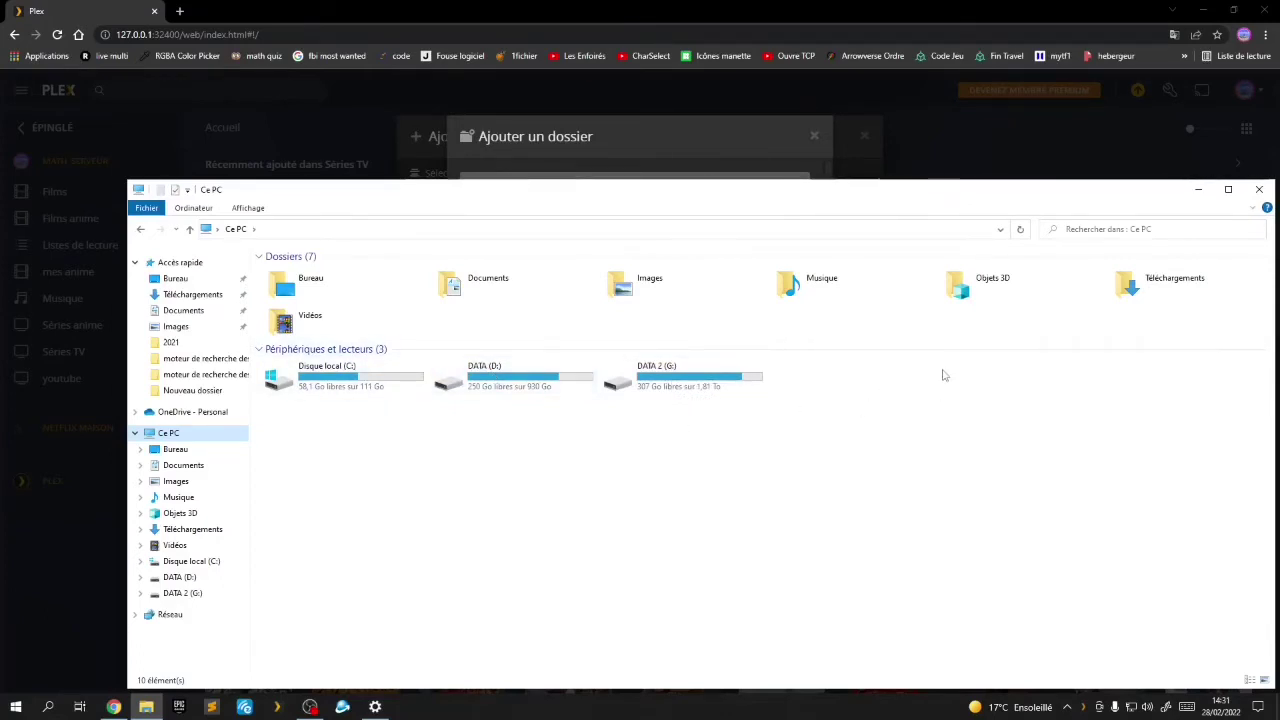
pyautogui.click(1259, 189)
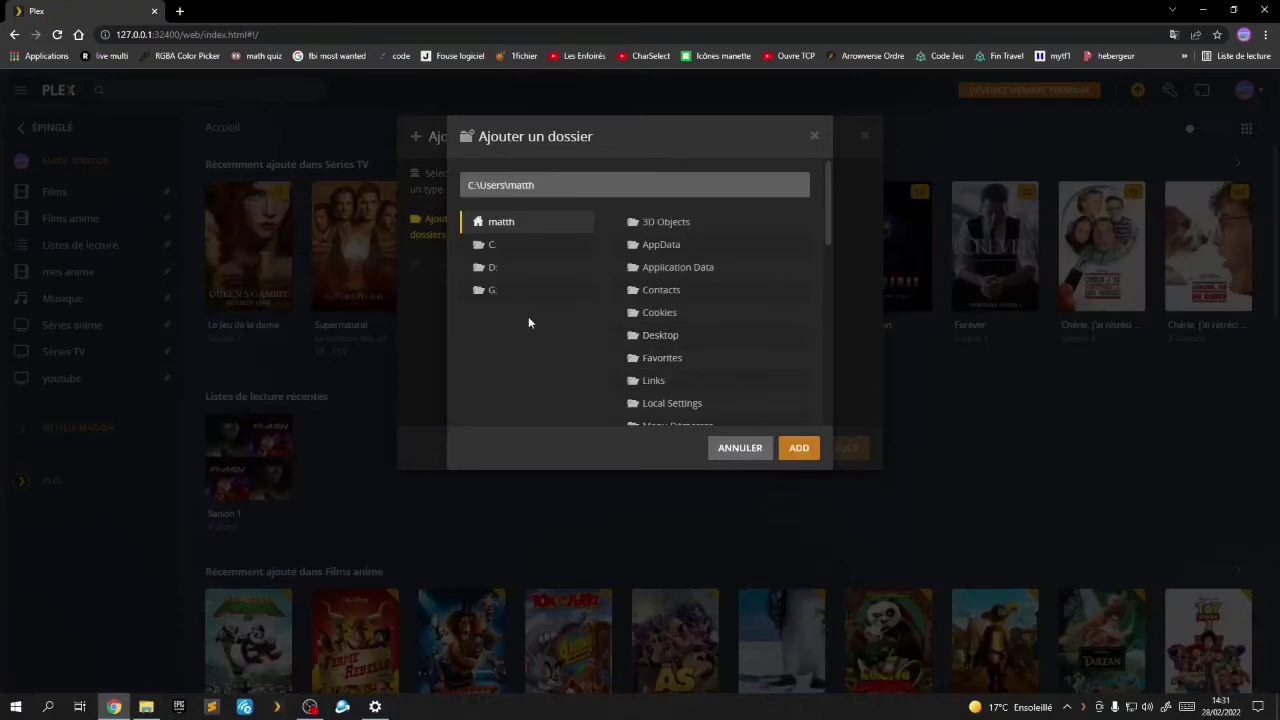
# Add the folder G:\film et serie\serie to the new library.
pyautogui.click(524, 290)
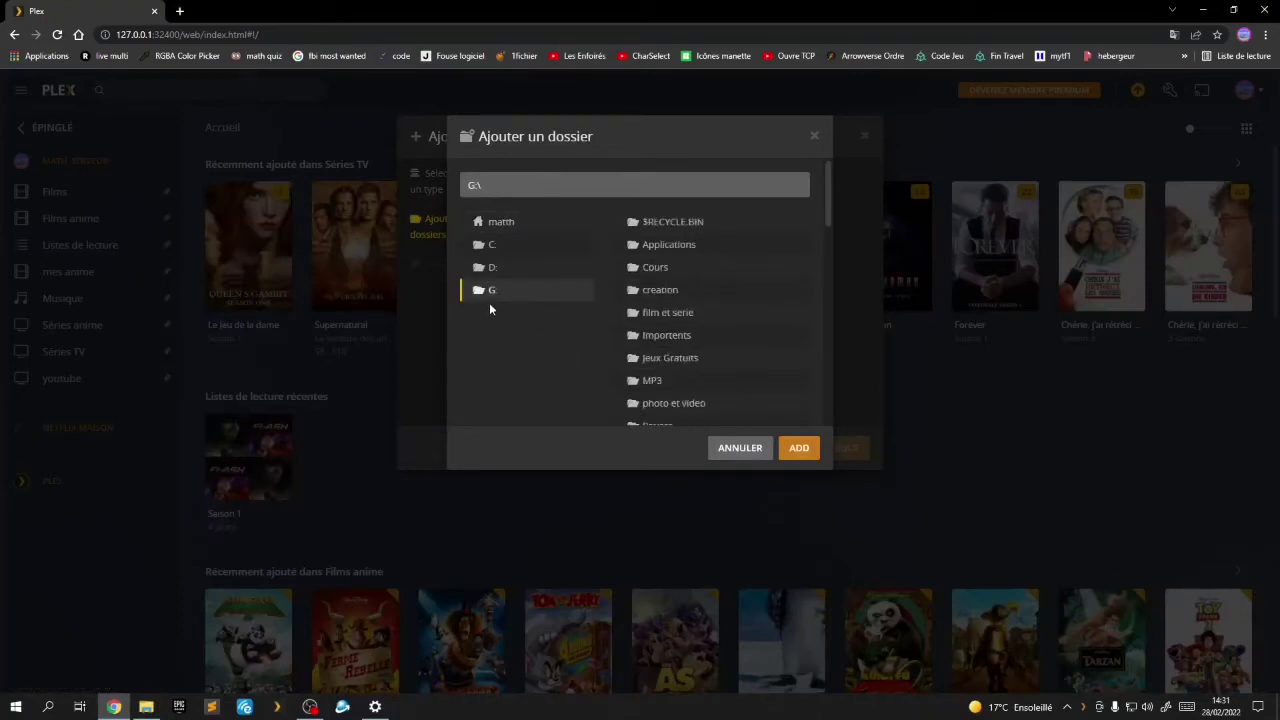
pyautogui.scroll(-3, 659, 352)
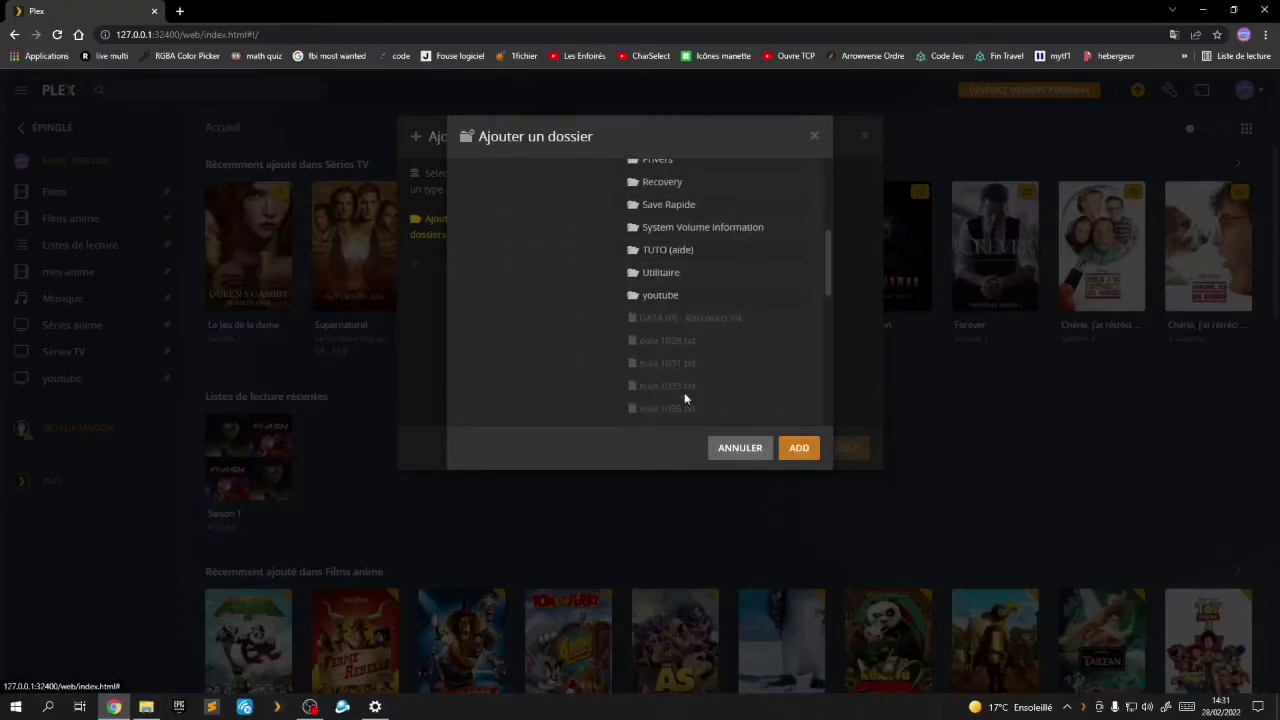
pyautogui.scroll(3, 658, 300)
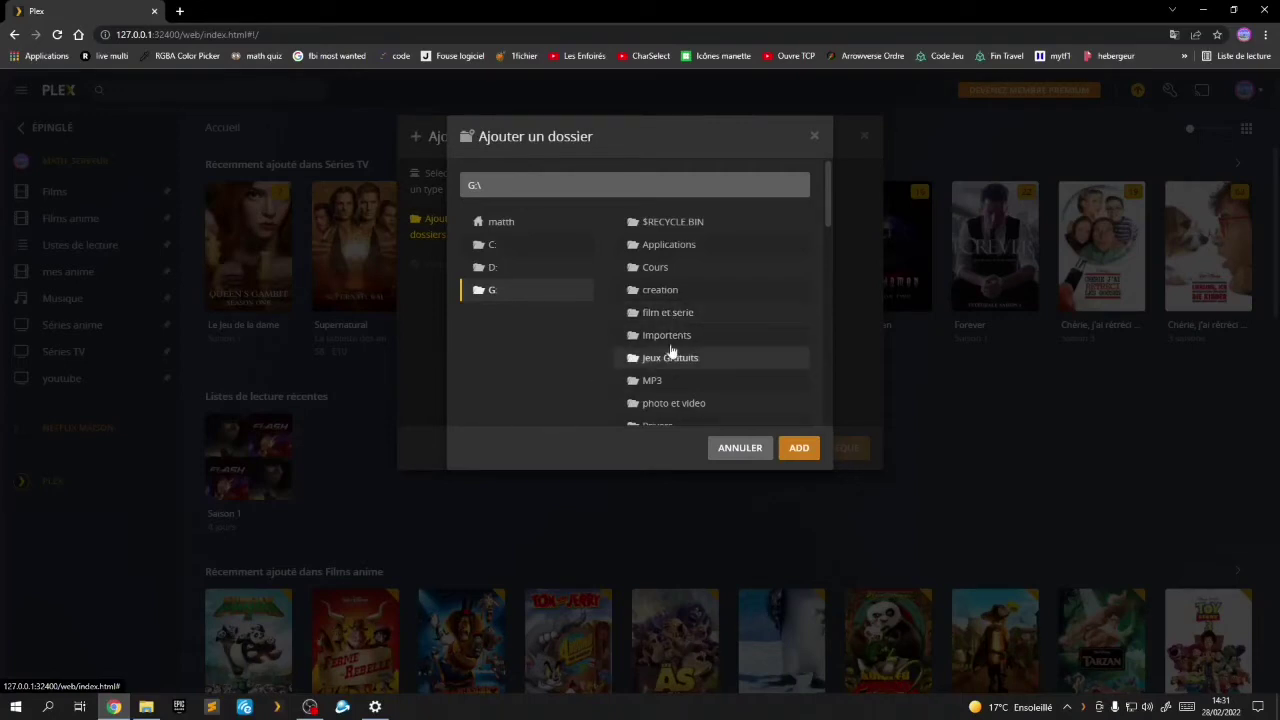
pyautogui.click(670, 316)
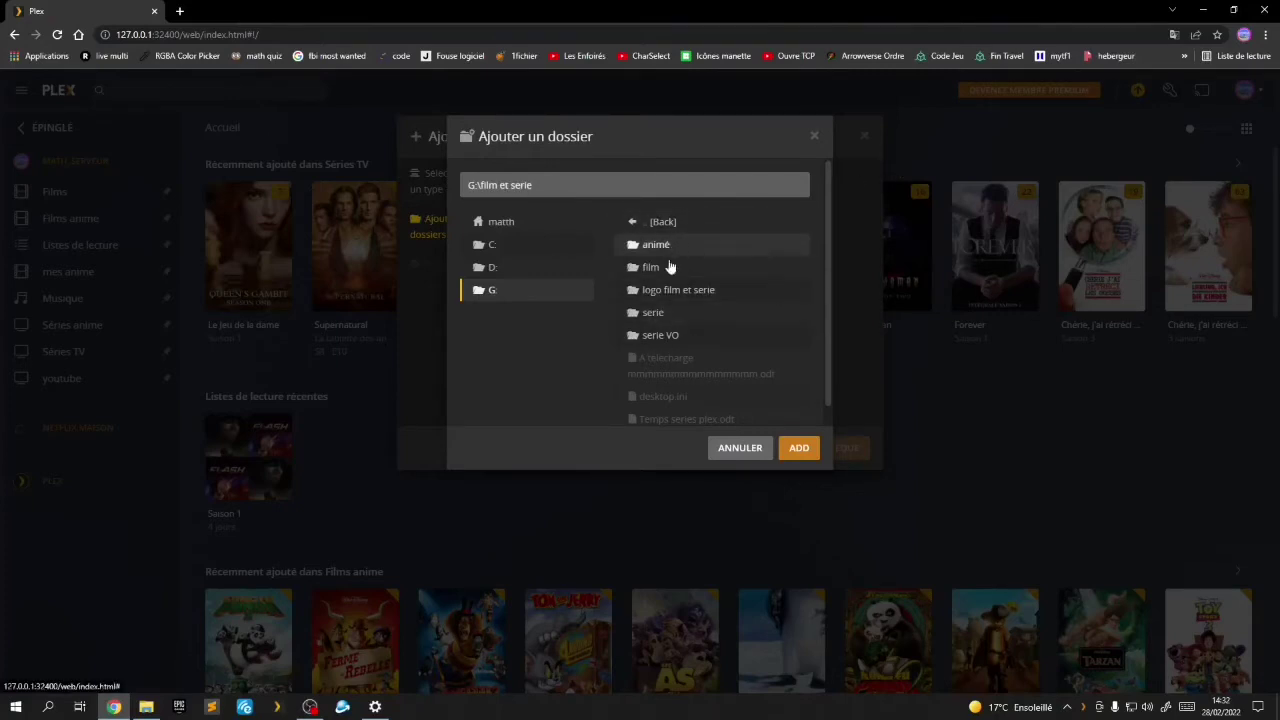
pyautogui.click(652, 312)
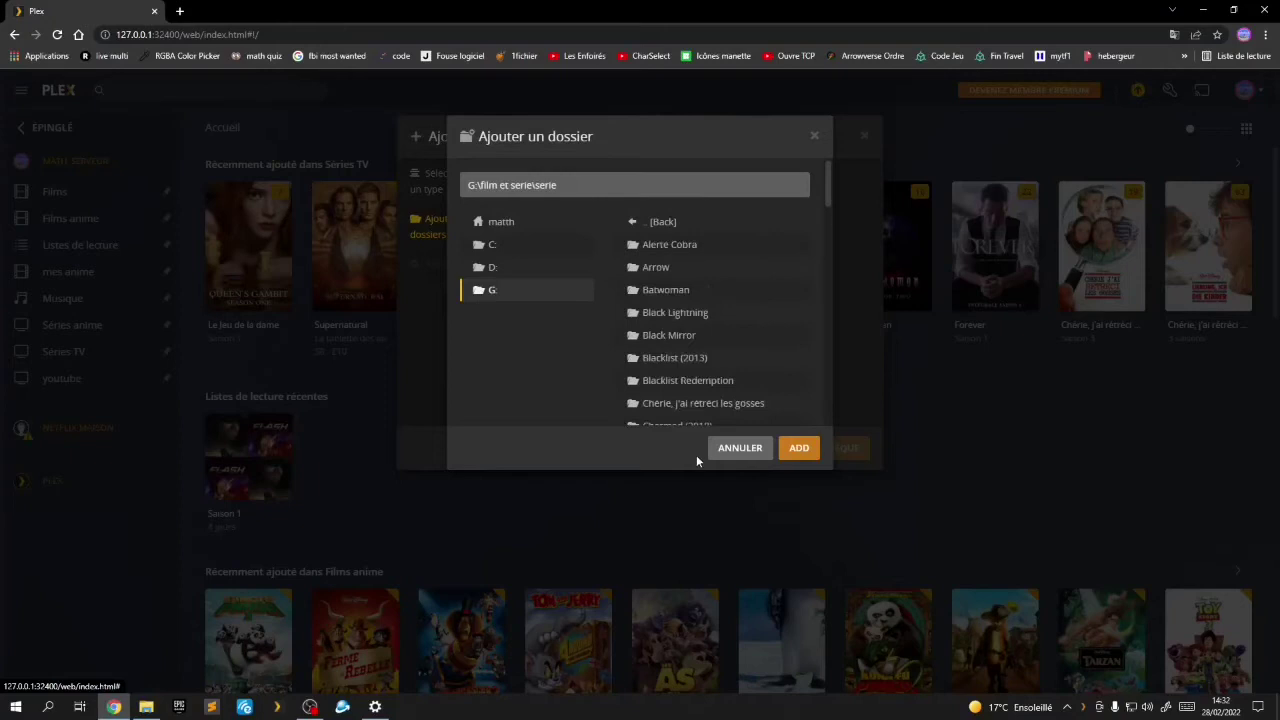
pyautogui.click(797, 449)
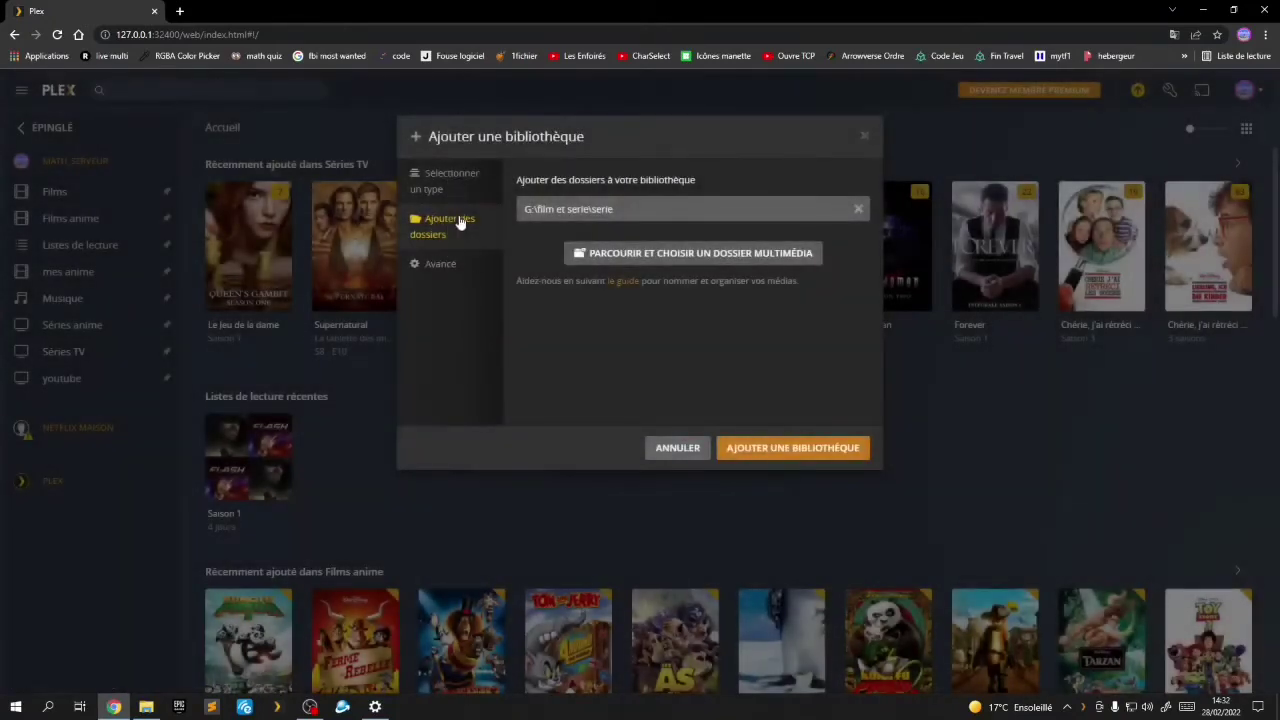
# Review the new library's type settings and the drive letter in its folder path.
pyautogui.click(448, 198)
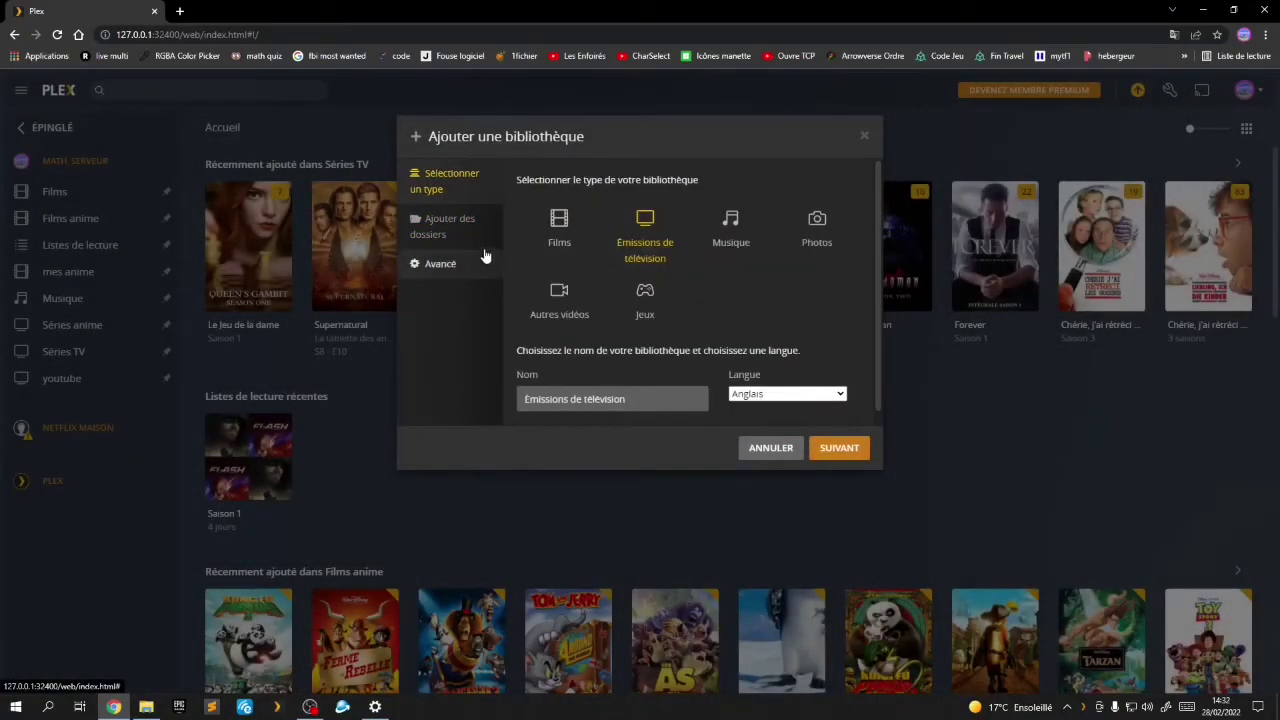
pyautogui.click(463, 224)
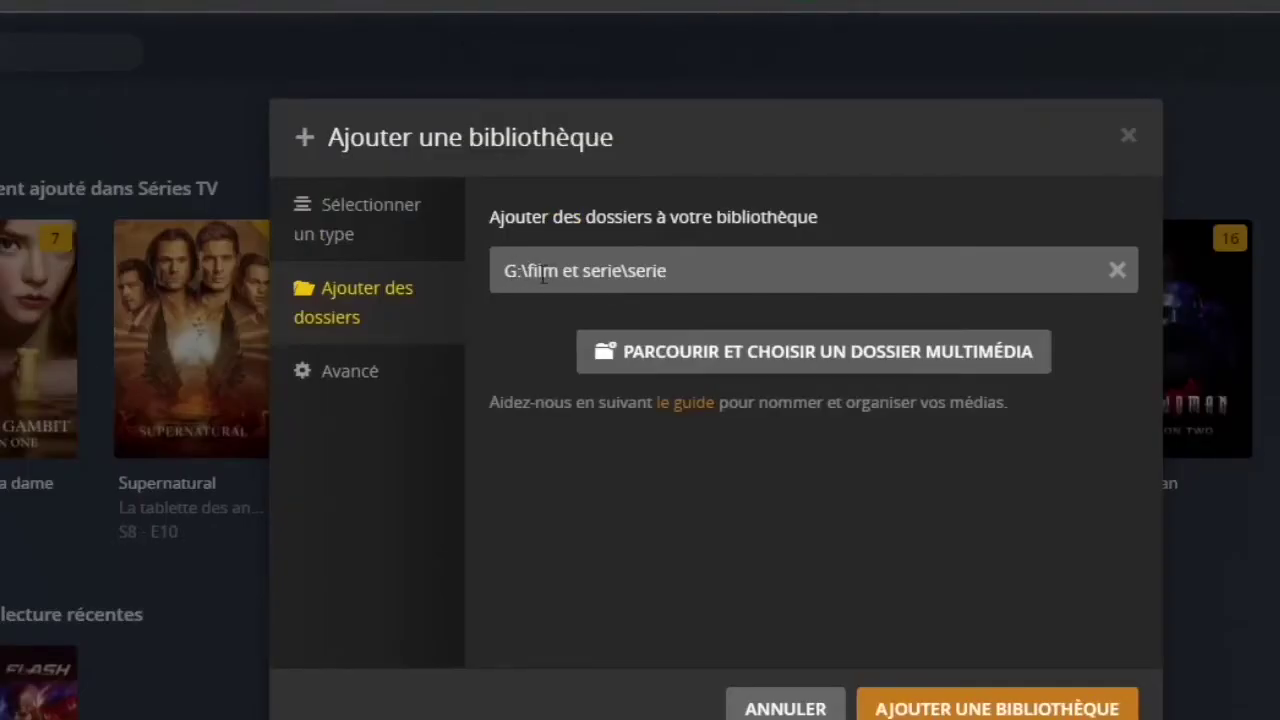
pyautogui.moveTo(515, 275); pyautogui.dragTo(505, 272)
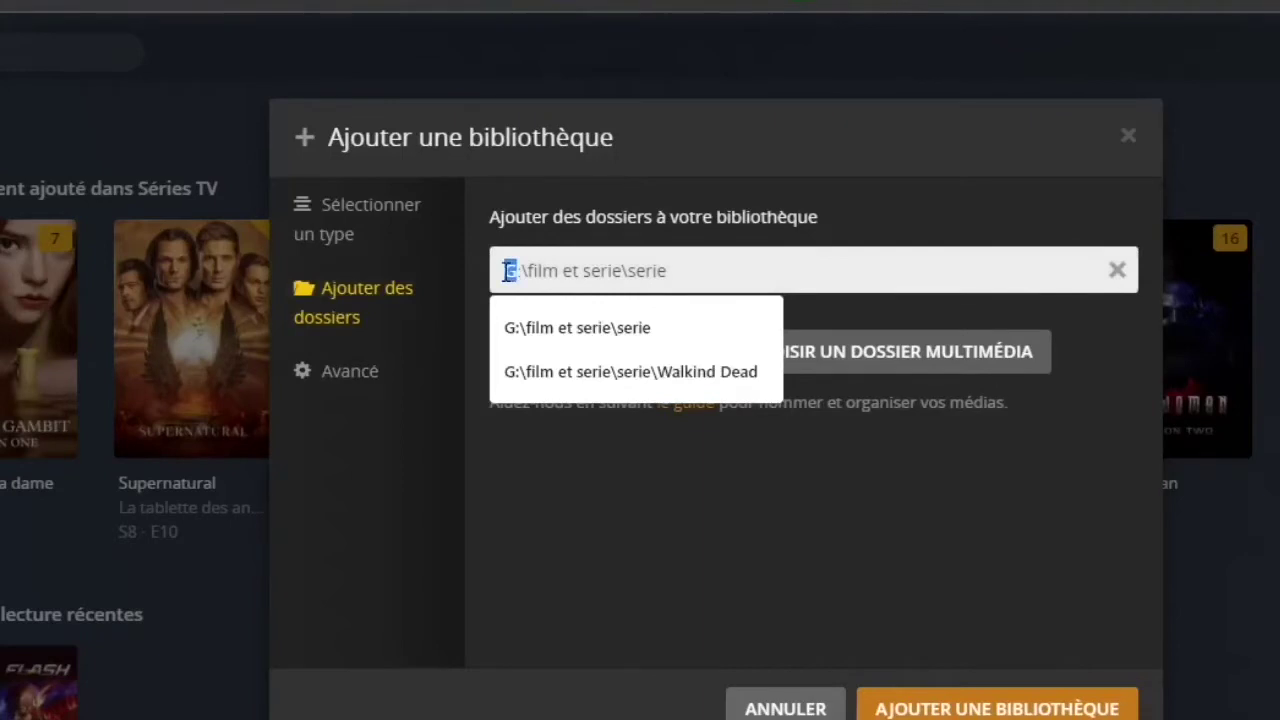
pyautogui.click(528, 430)
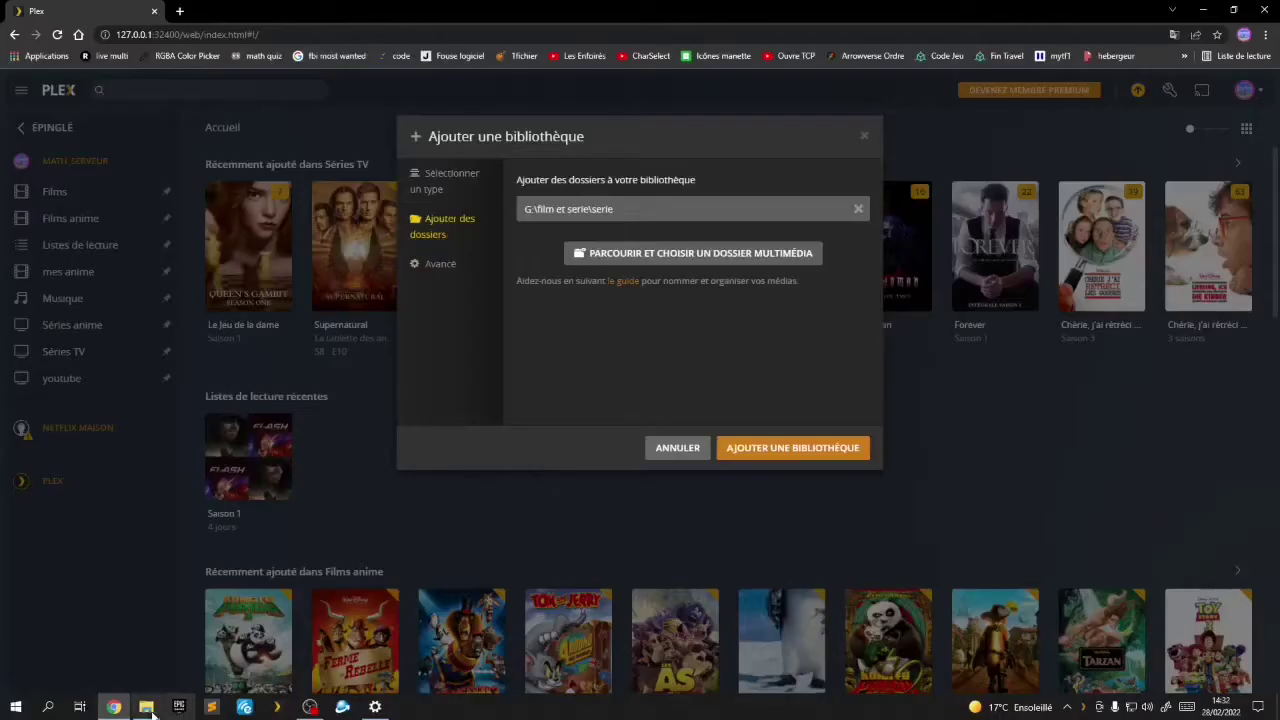
# Locate the serie folder inside film et serie on drive G in File Explorer, and return to Plex.
pyautogui.press('super+e')
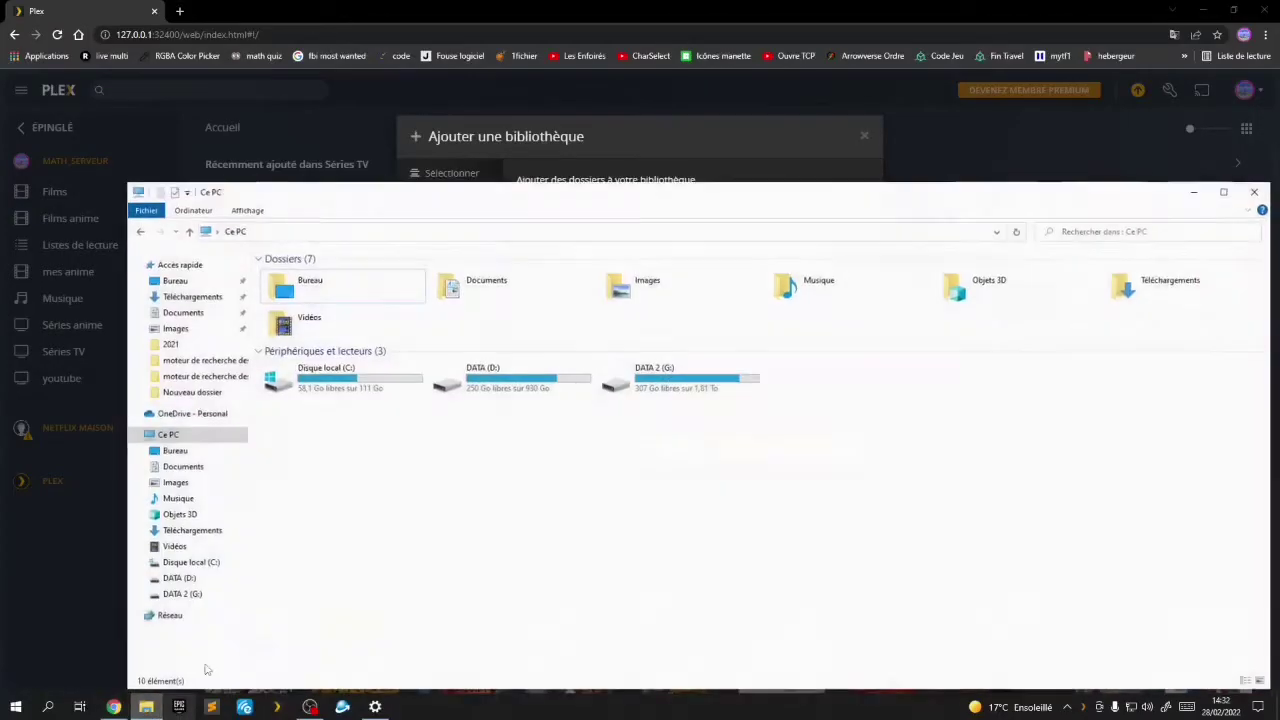
pyautogui.doubleClick(645, 370)
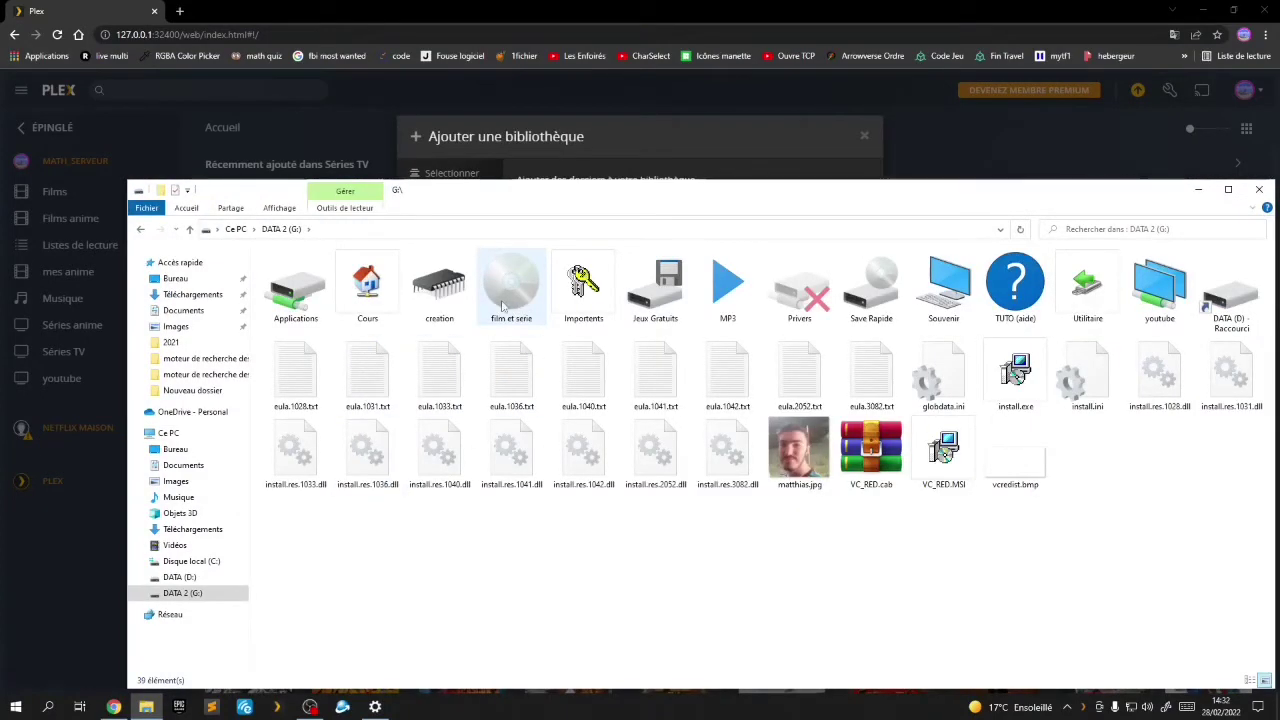
pyautogui.doubleClick(509, 308)
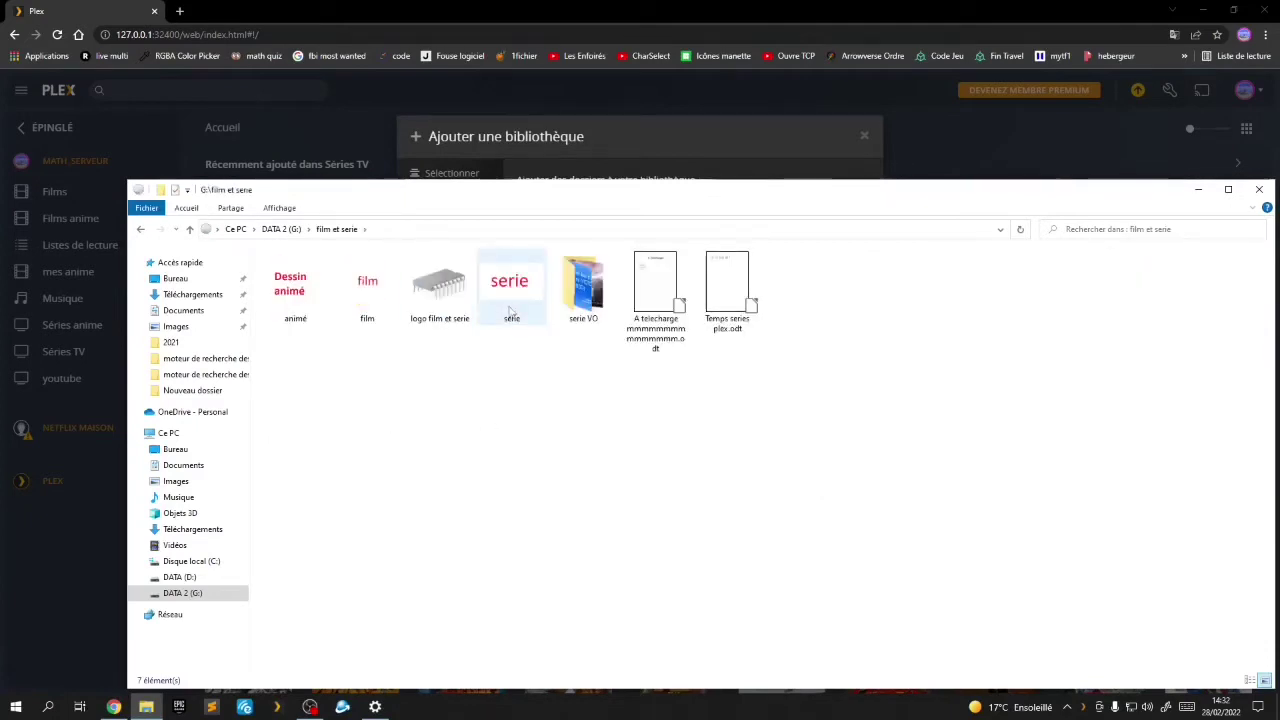
pyautogui.click(1198, 189)
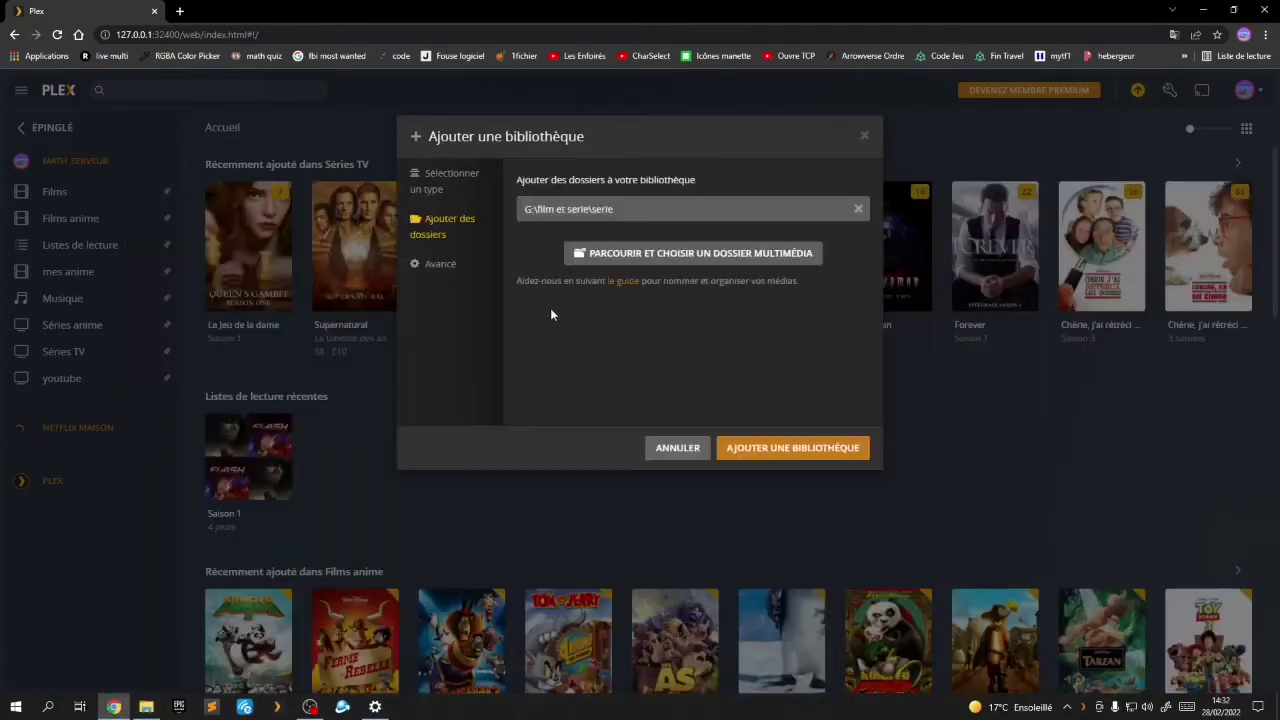
# Create the Émissions de télévision library and view the server's scan activity.
pyautogui.click(744, 452)
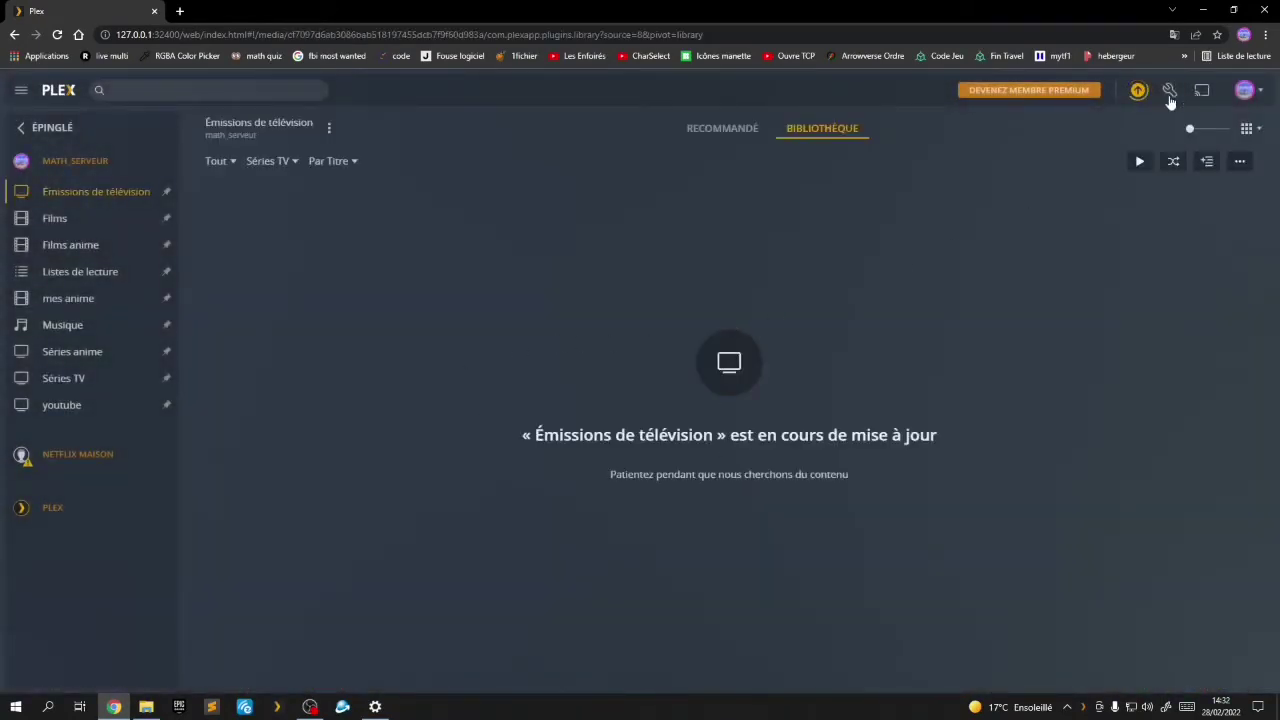
pyautogui.click(1137, 91)
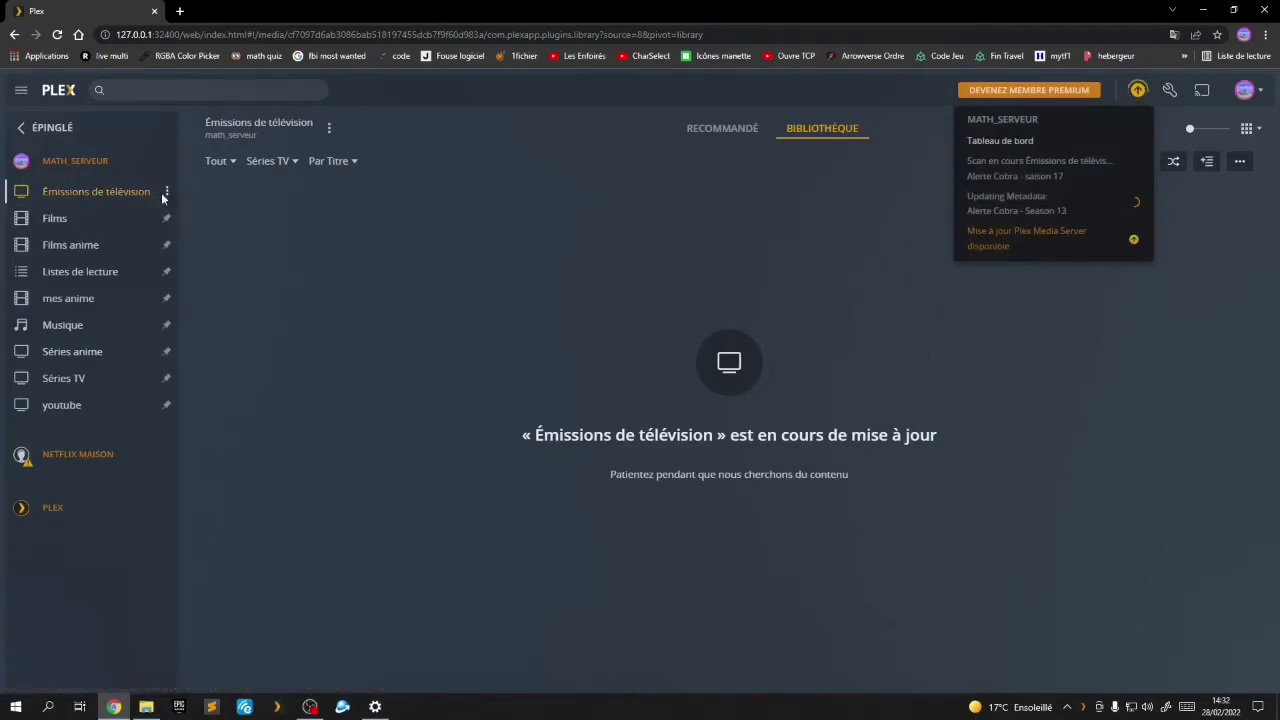
# Delete the Émissions de télévision library from the server, confirming its removal.
pyautogui.click(166, 192)
pyautogui.moveTo(206, 284)
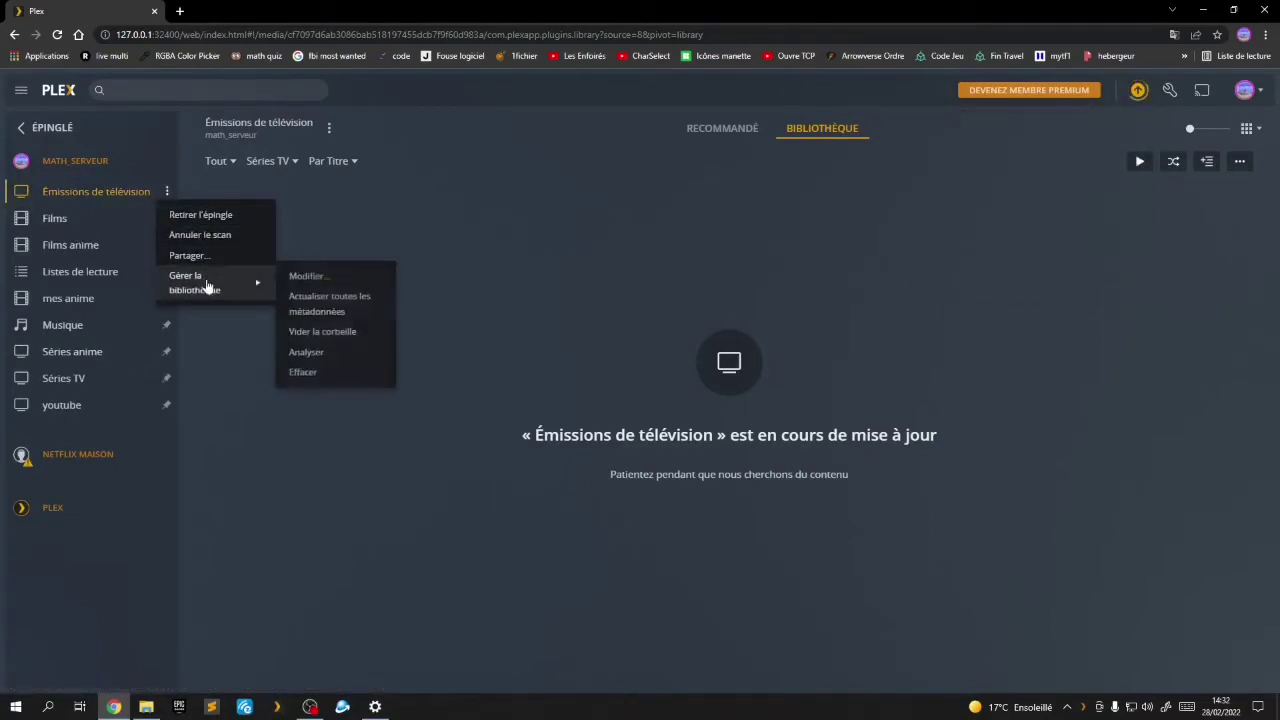
pyautogui.click(301, 372)
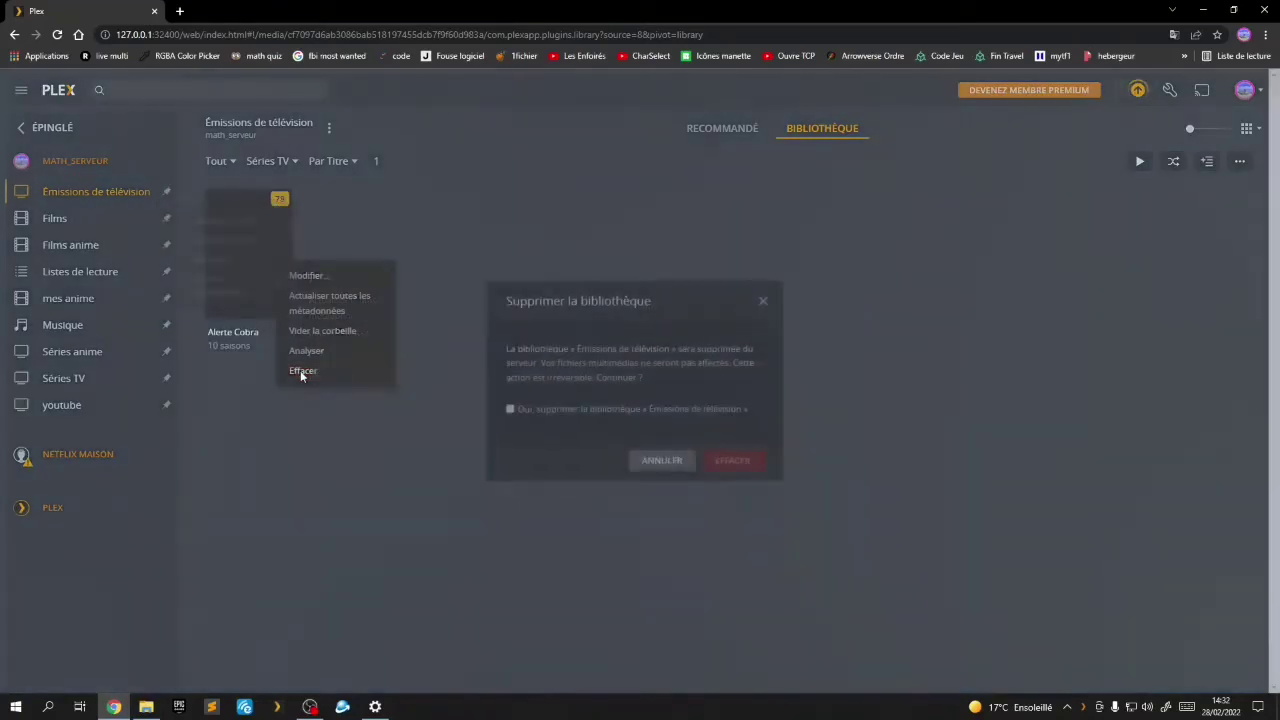
pyautogui.click(509, 410)
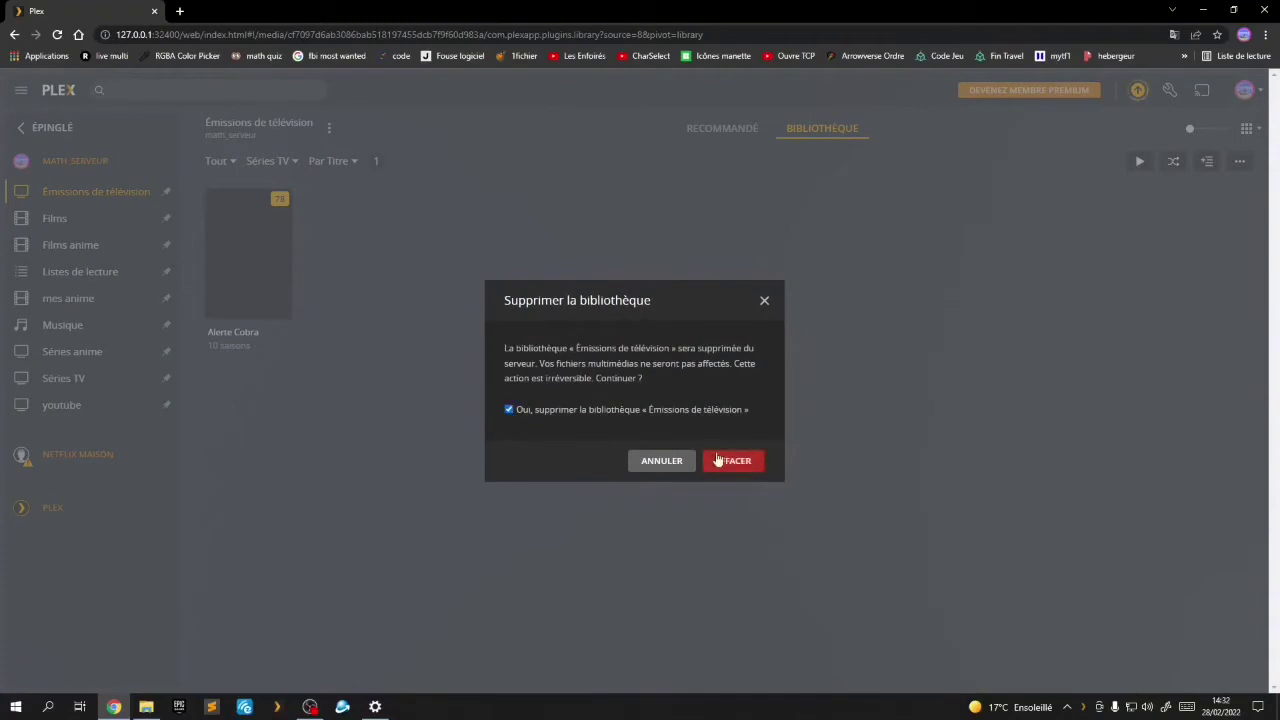
pyautogui.click(733, 461)
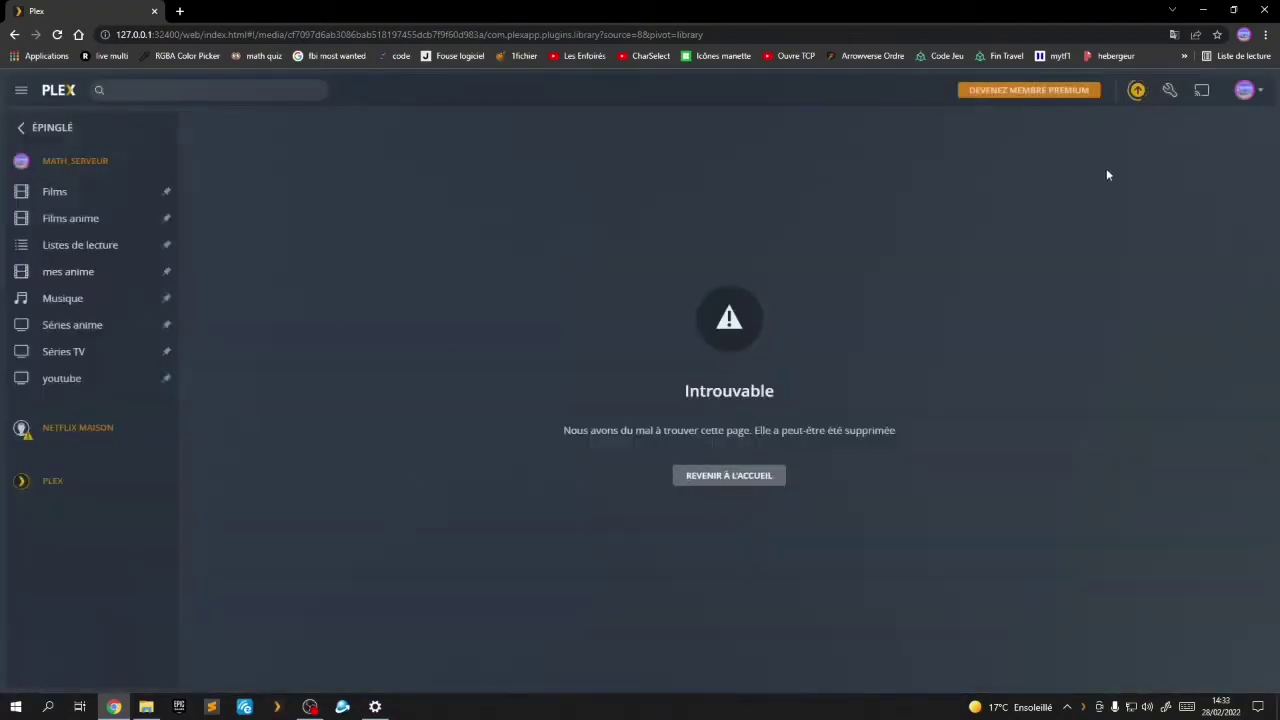
# Check the server activity for the library deletion and redisplay the server's full library list, dismissing the Windows backup notification.
pyautogui.click(1137, 90)
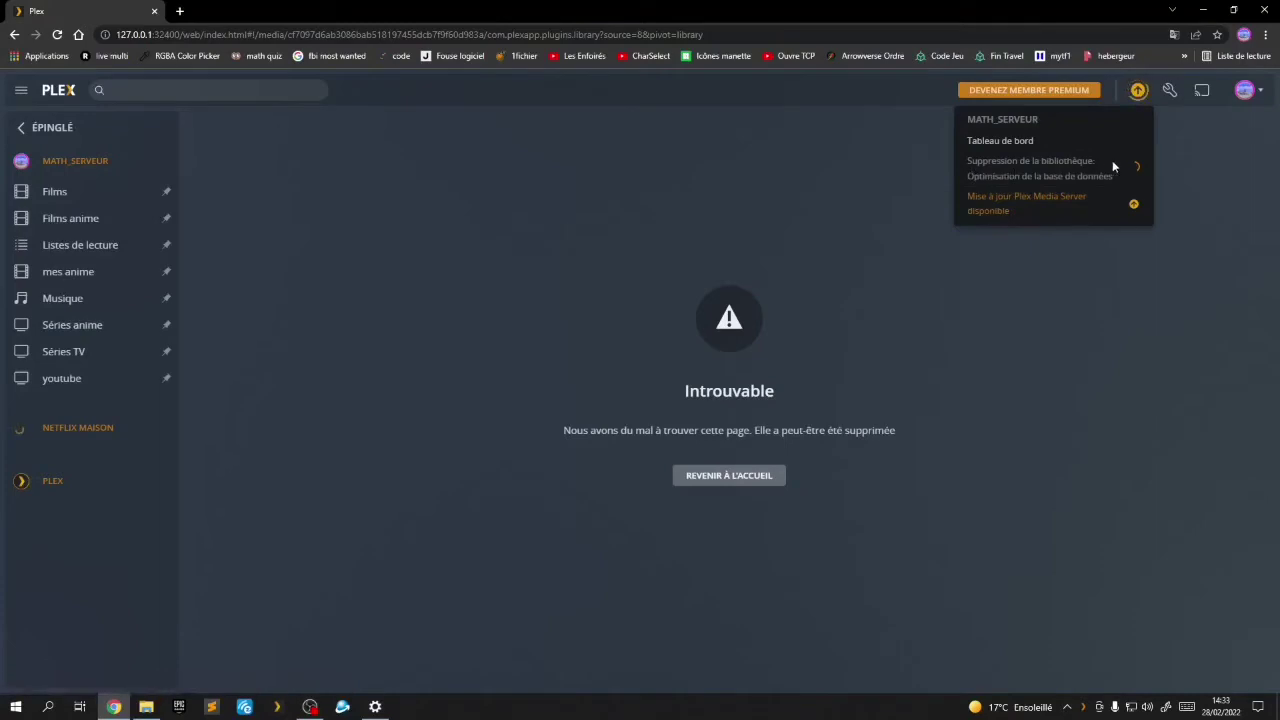
pyautogui.click(410, 395)
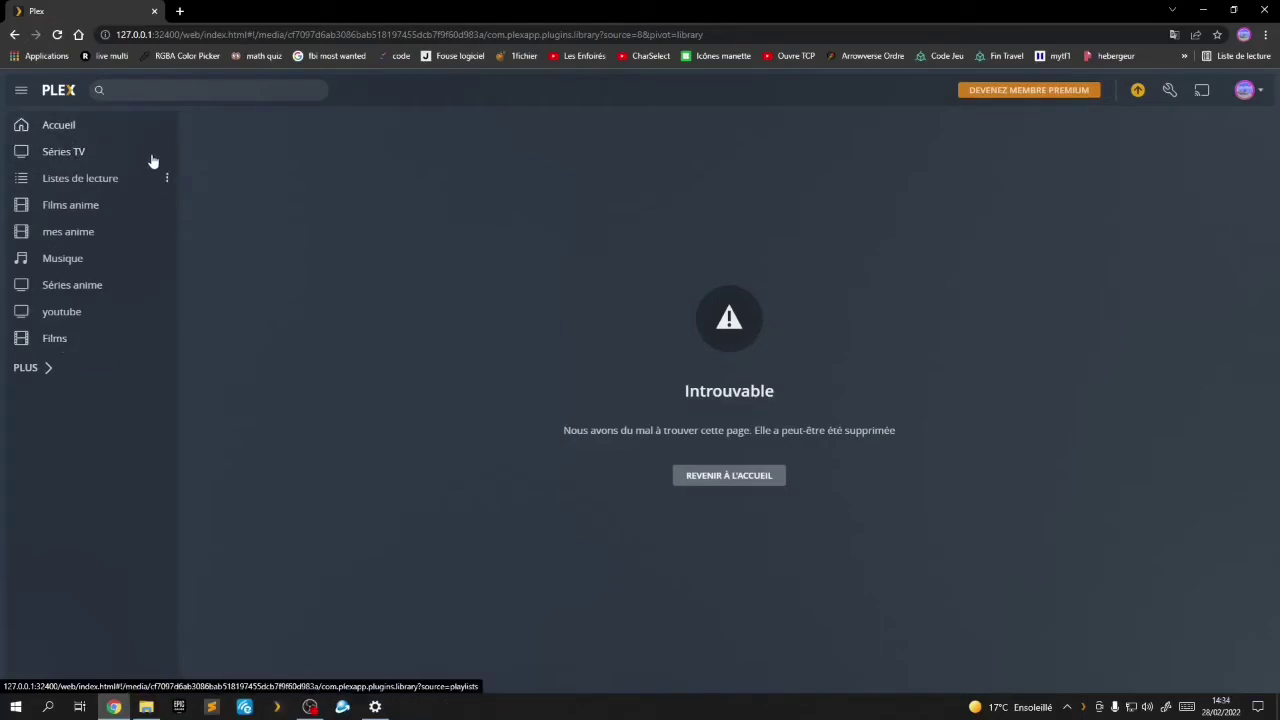
pyautogui.click(46, 367)
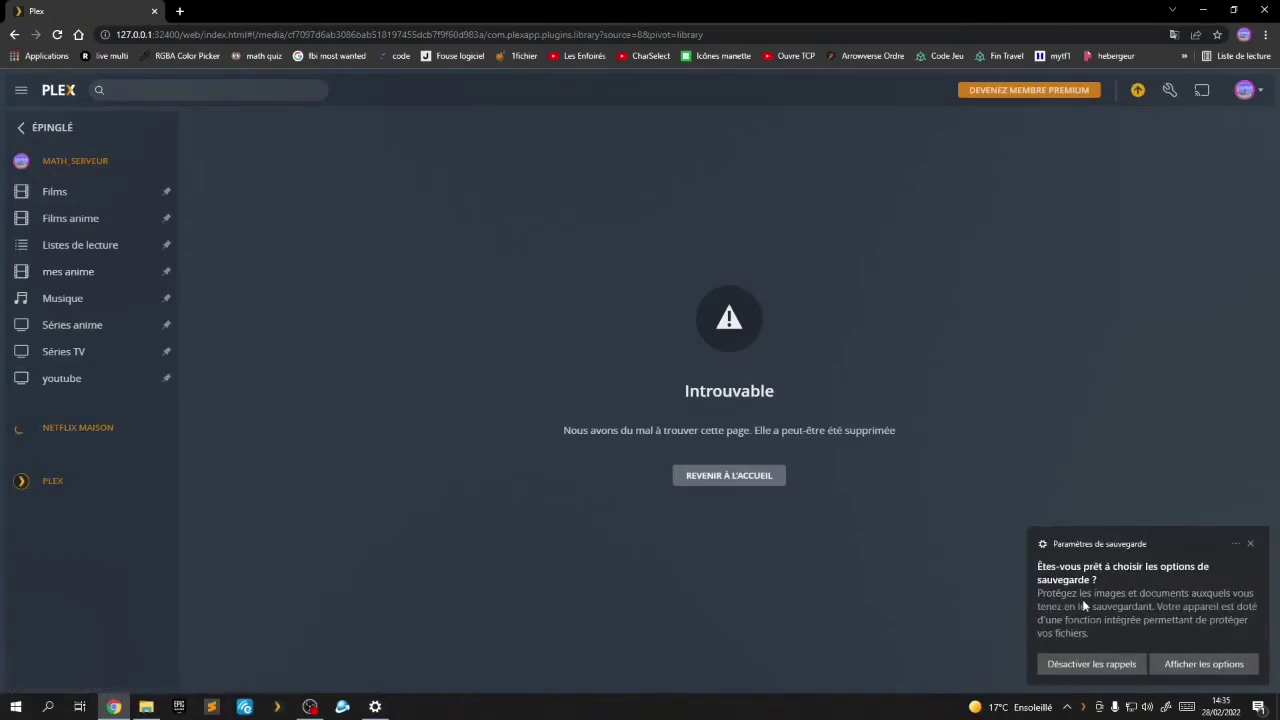
pyautogui.click(1250, 543)
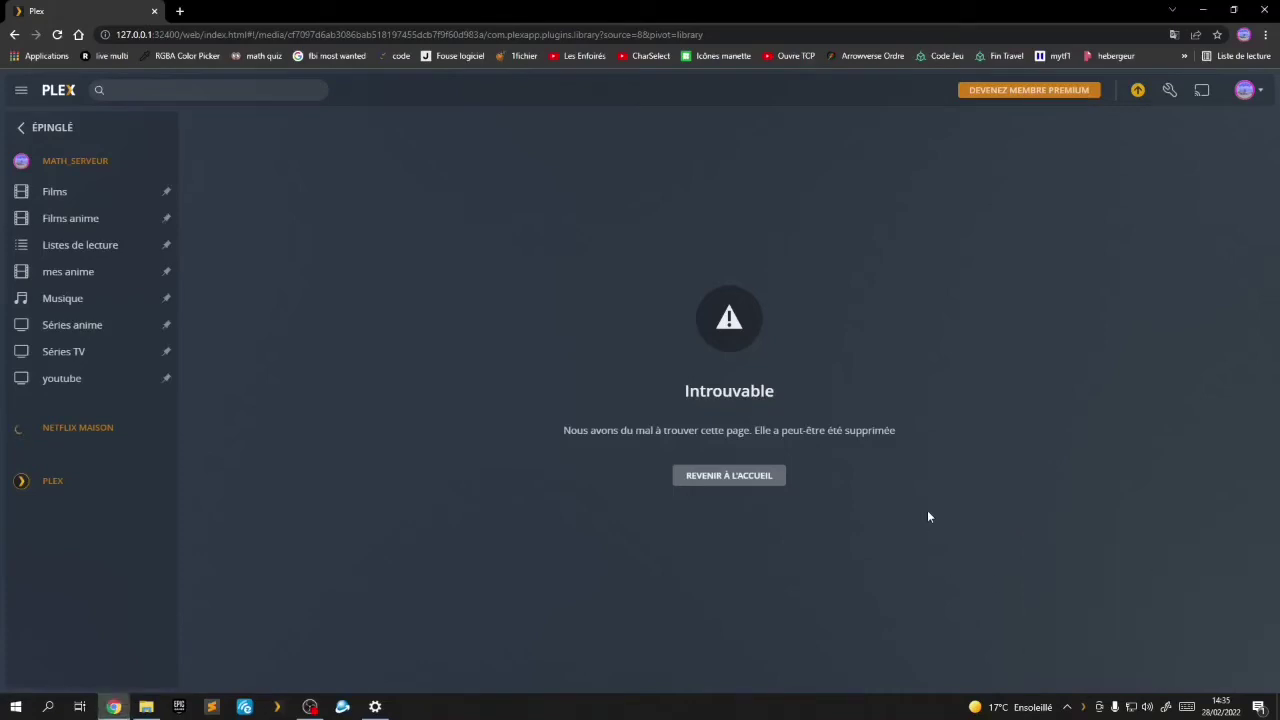
# View the mes anime library and the Accès à distance settings of math_serveur, and return to the home page.
pyautogui.click(30, 275)
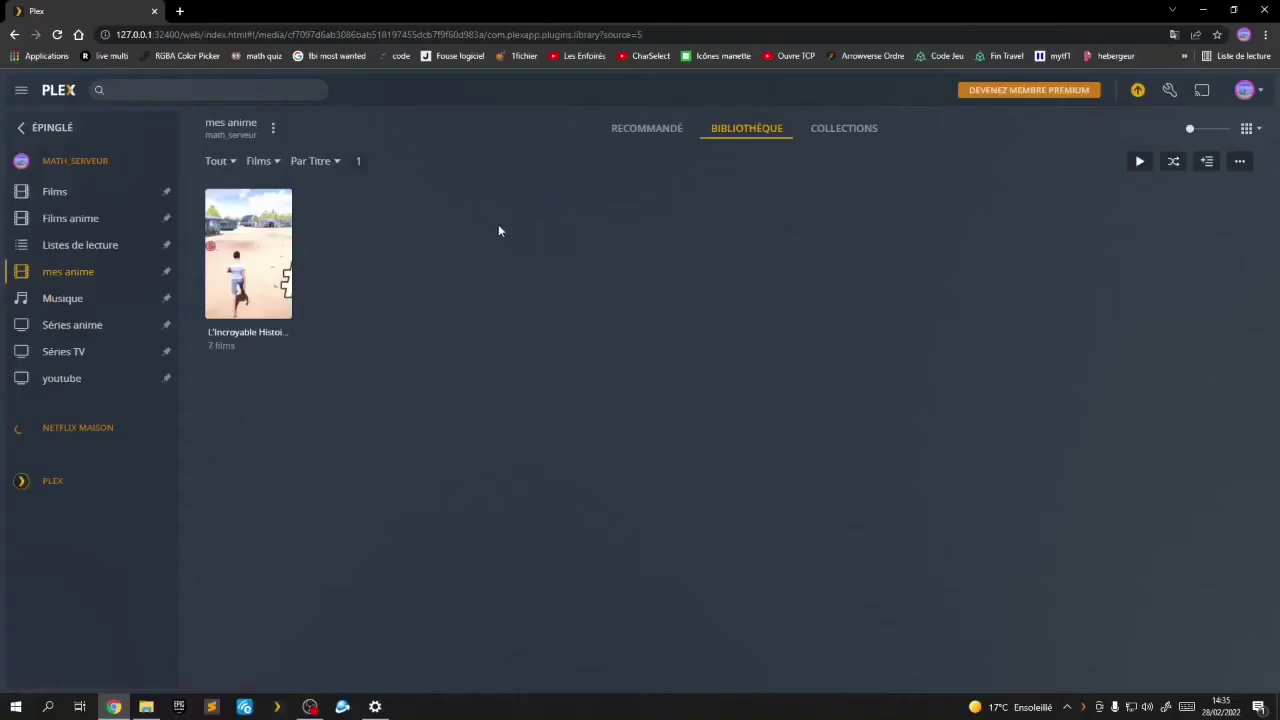
pyautogui.click(1169, 91)
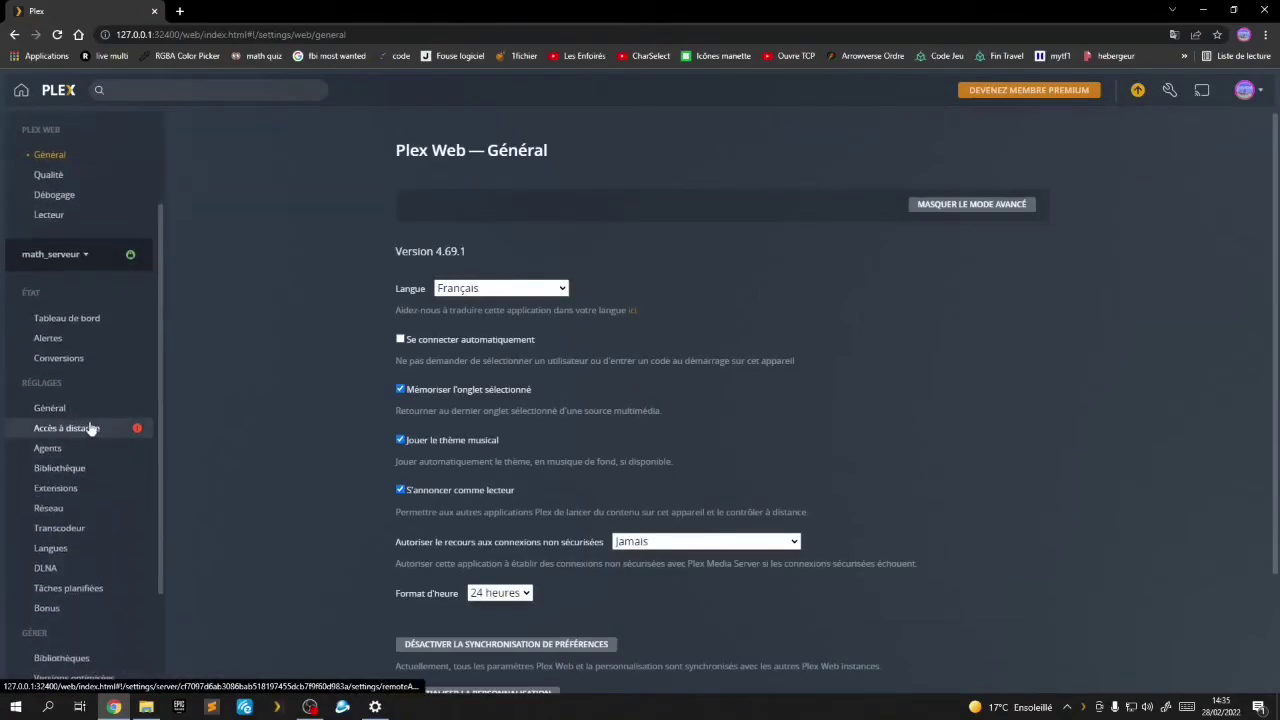
pyautogui.click(85, 428)
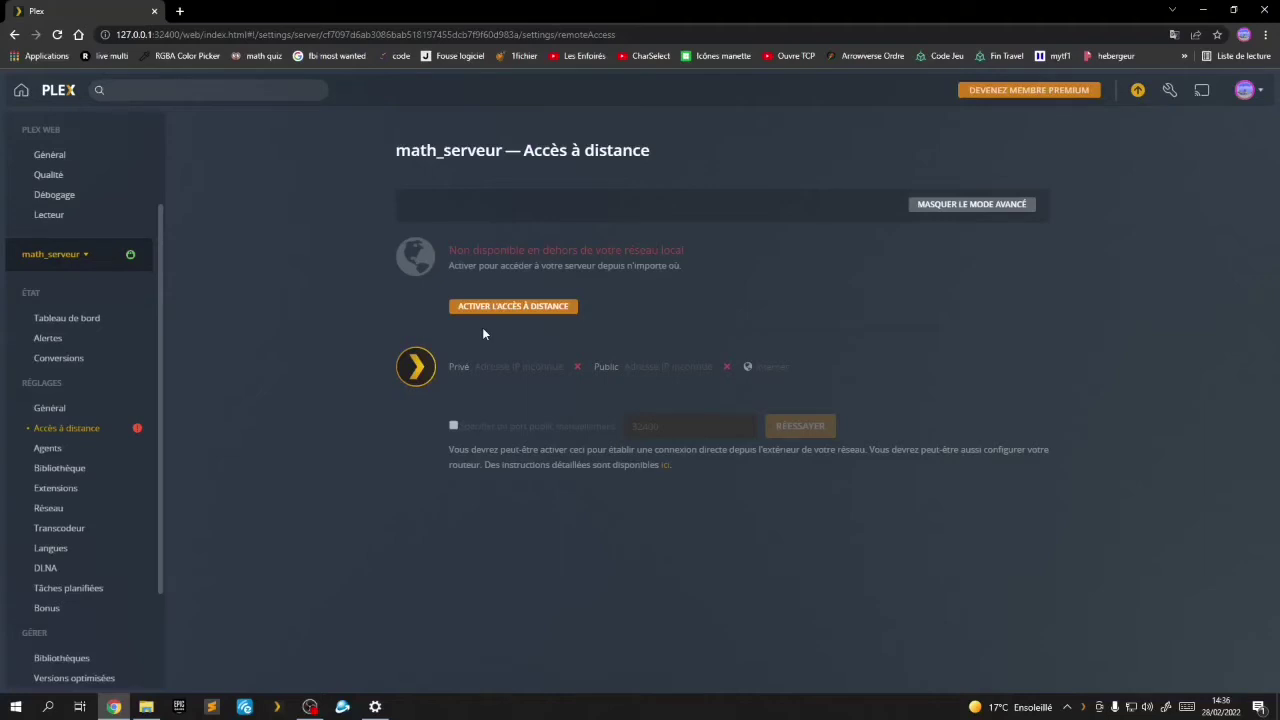
pyautogui.click(60, 90)
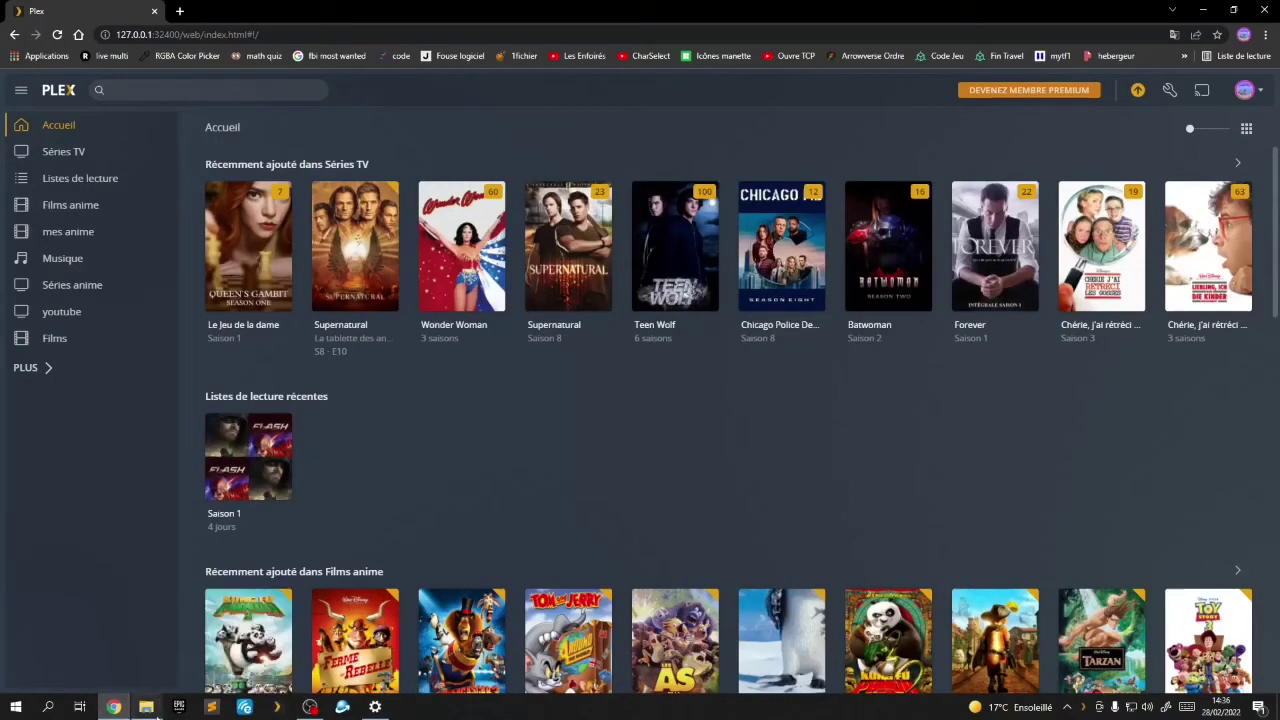
# Switch to File Explorer and open the Spider man folder inside film et serie\film on drive G.
pyautogui.click(146, 707)
pyautogui.doubleClick(367, 290)
pyautogui.doubleClick(408, 383)
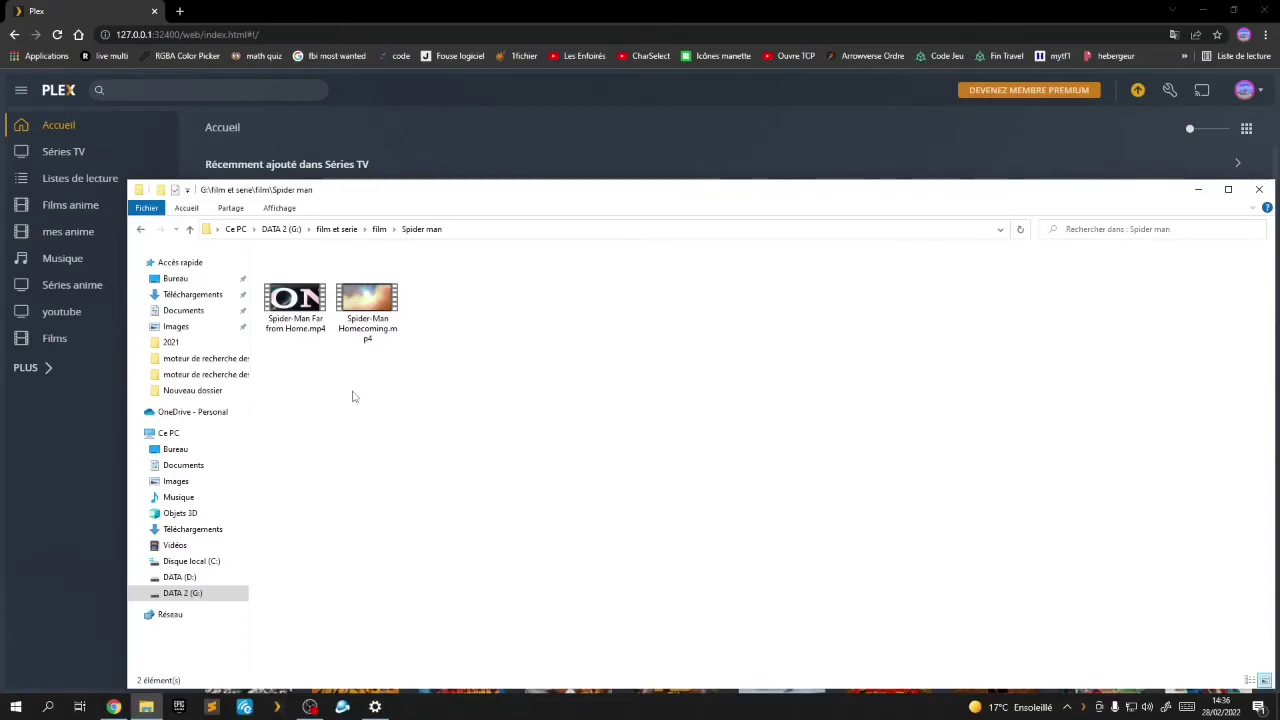
# Examine the size of Spider-Man Homecoming.mp4 in its file properties, and close them.
pyautogui.click(385, 312)
pyautogui.rightClick(363, 318)
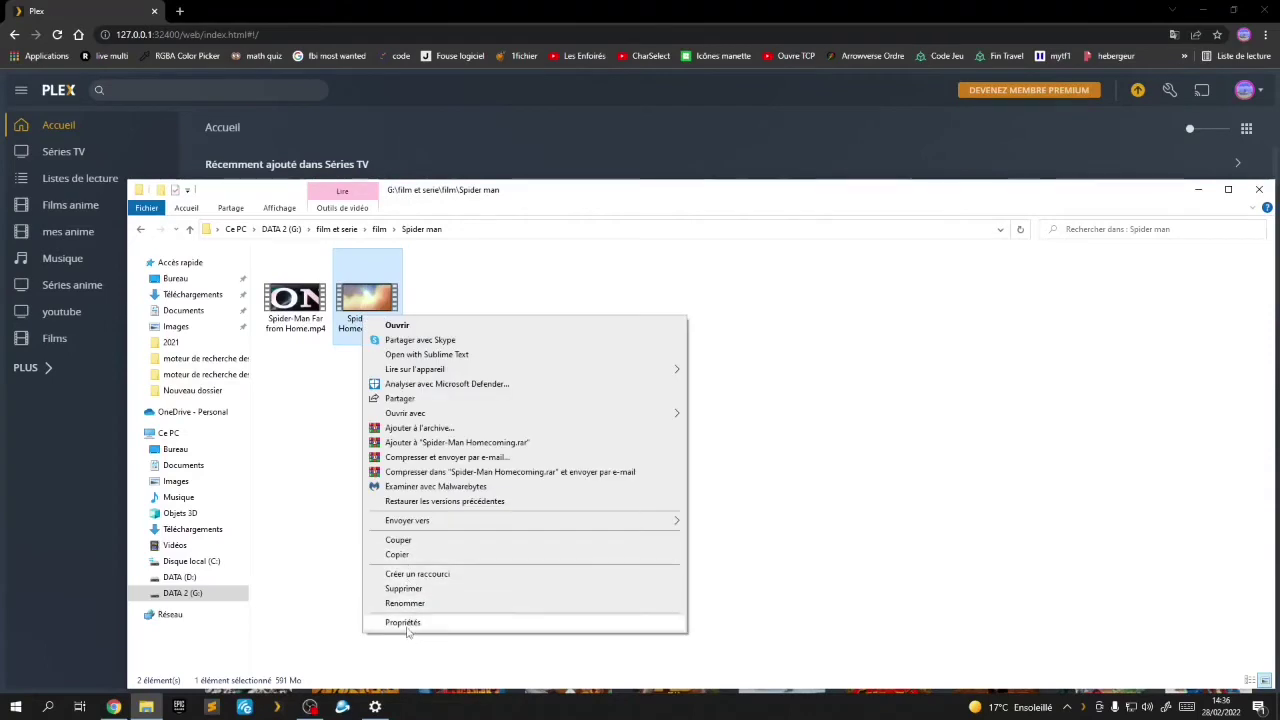
pyautogui.click(405, 623)
pyautogui.moveTo(648, 276); pyautogui.dragTo(693, 208)
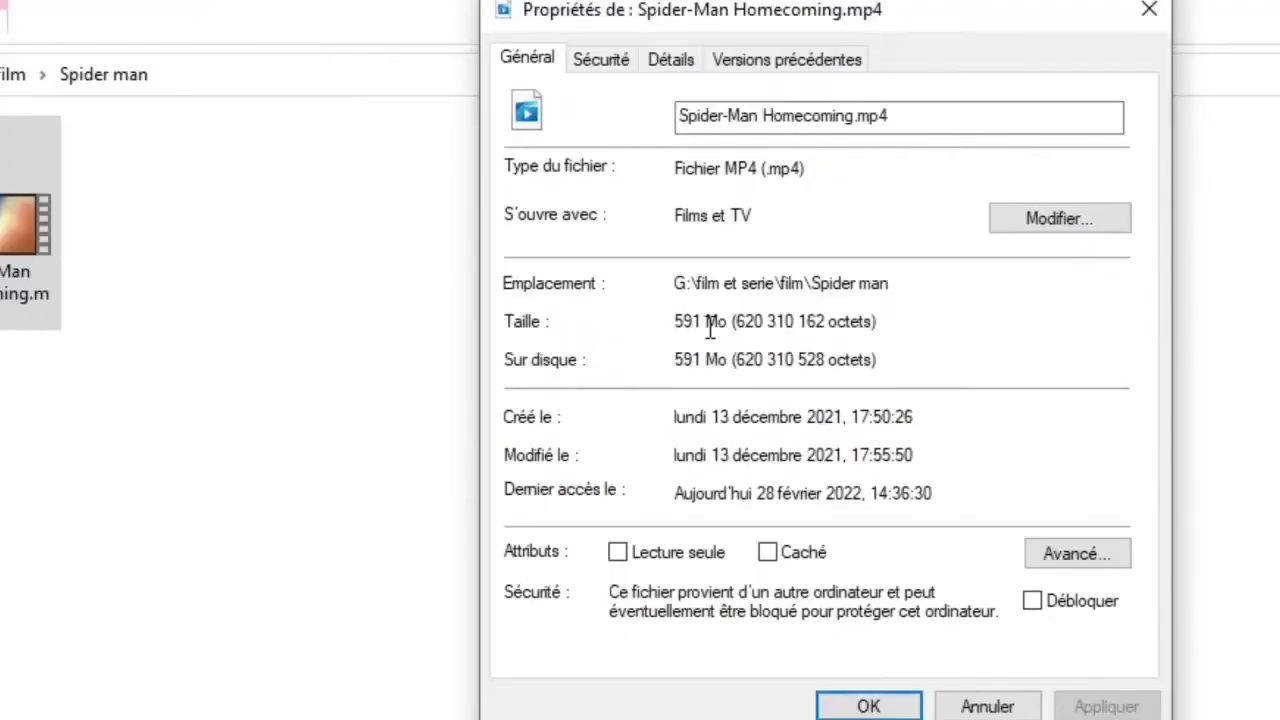
pyautogui.doubleClick(702, 320)
pyautogui.click(700, 320)
pyautogui.moveTo(730, 321); pyautogui.dragTo(663, 321)
pyautogui.click(714, 325)
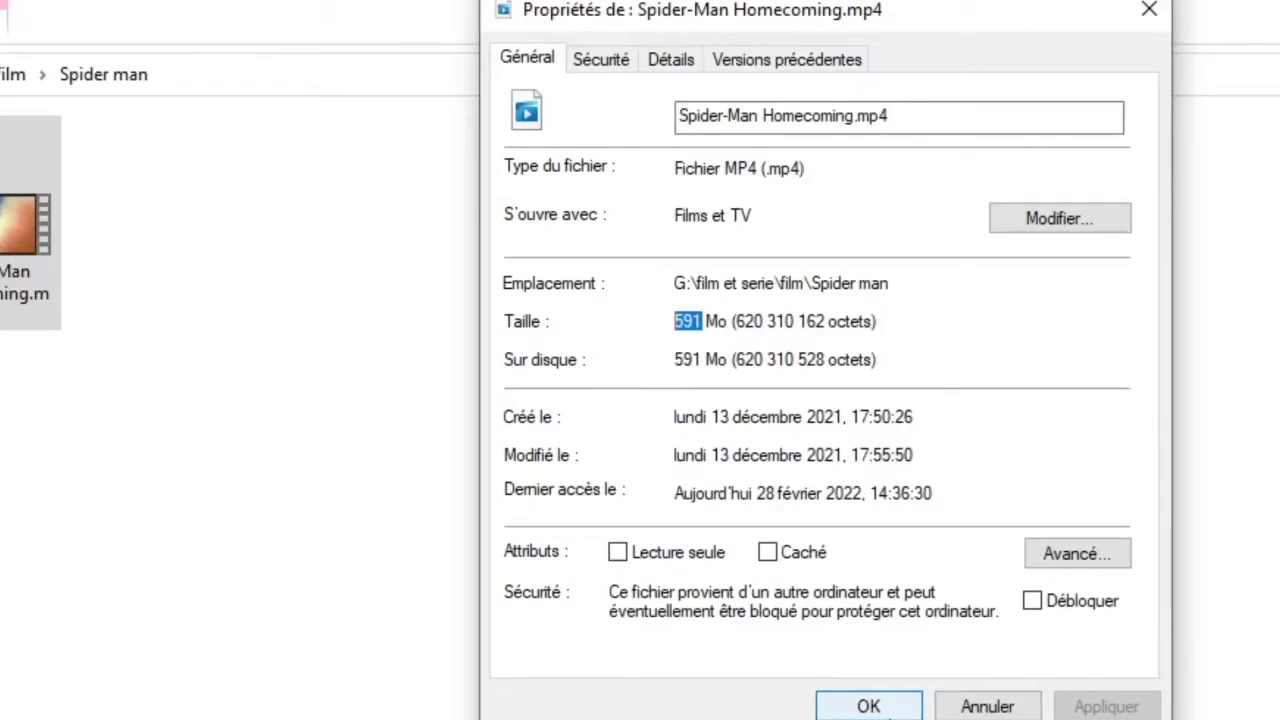
pyautogui.click(870, 707)
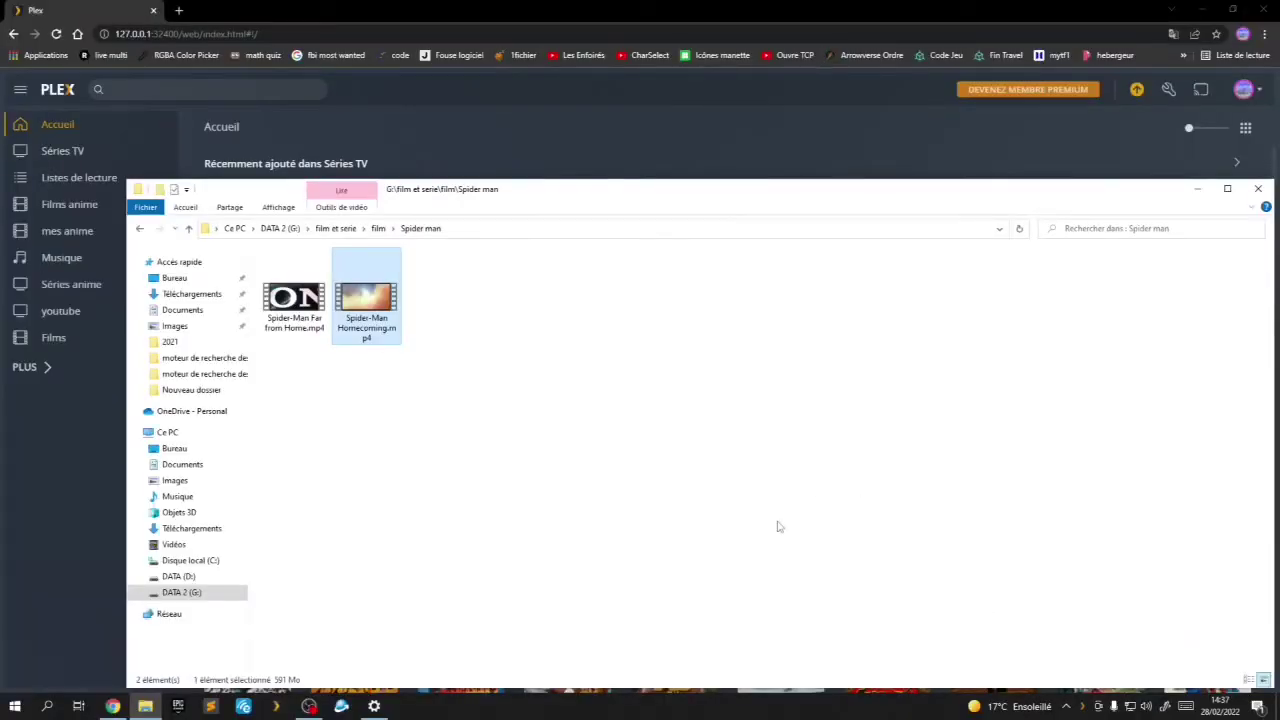
# Reopen the properties of Spider-Man Homecoming.mp4 to point out the Taille value again, and close them.
pyautogui.rightClick(375, 302)
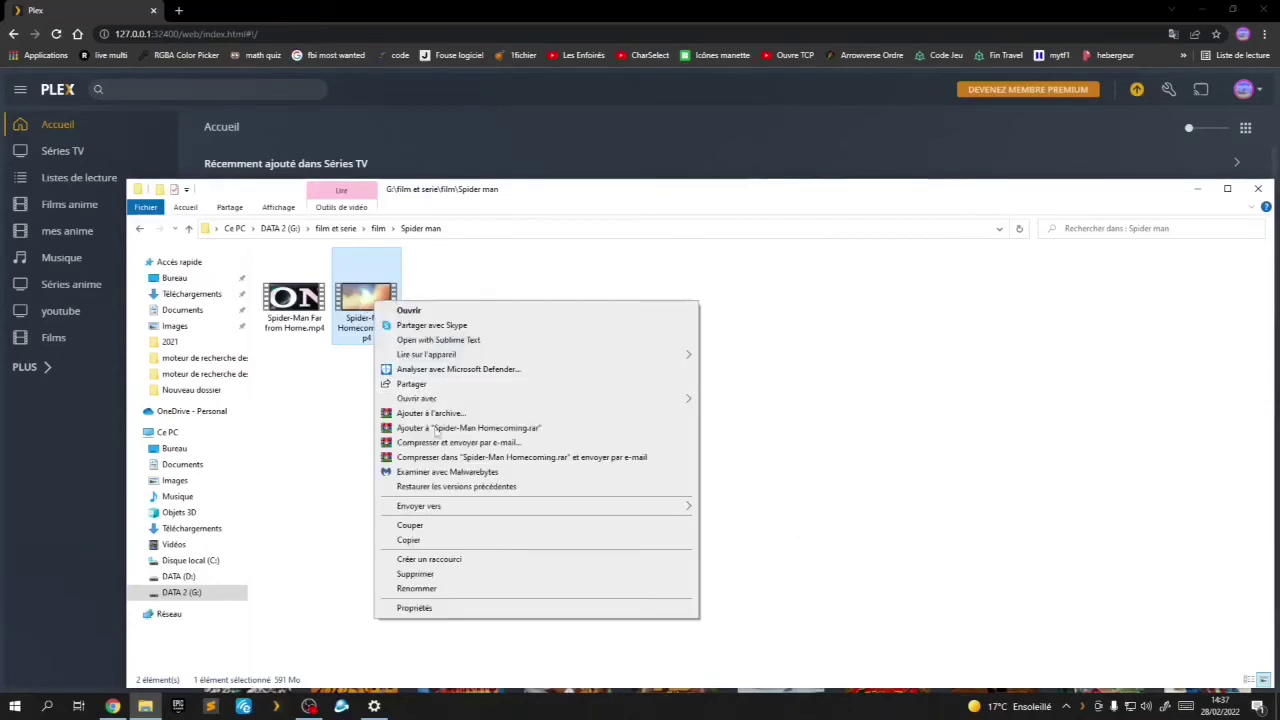
pyautogui.click(410, 607)
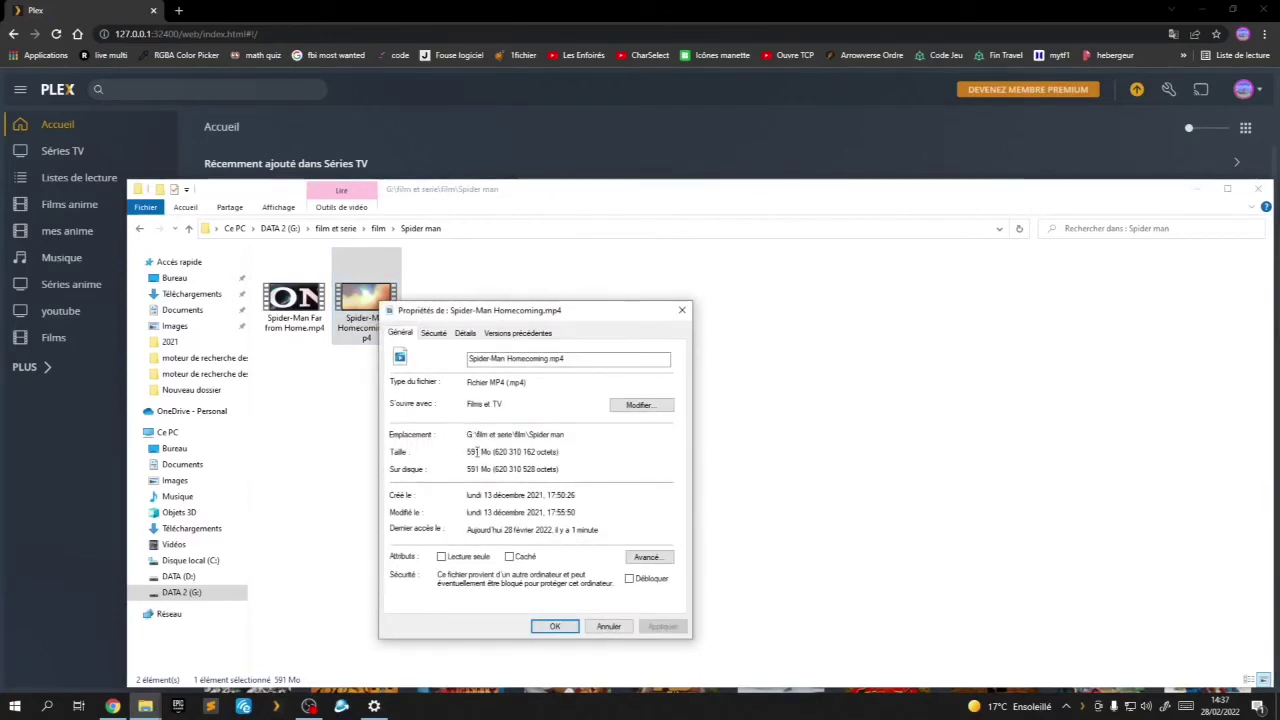
pyautogui.doubleClick(474, 452)
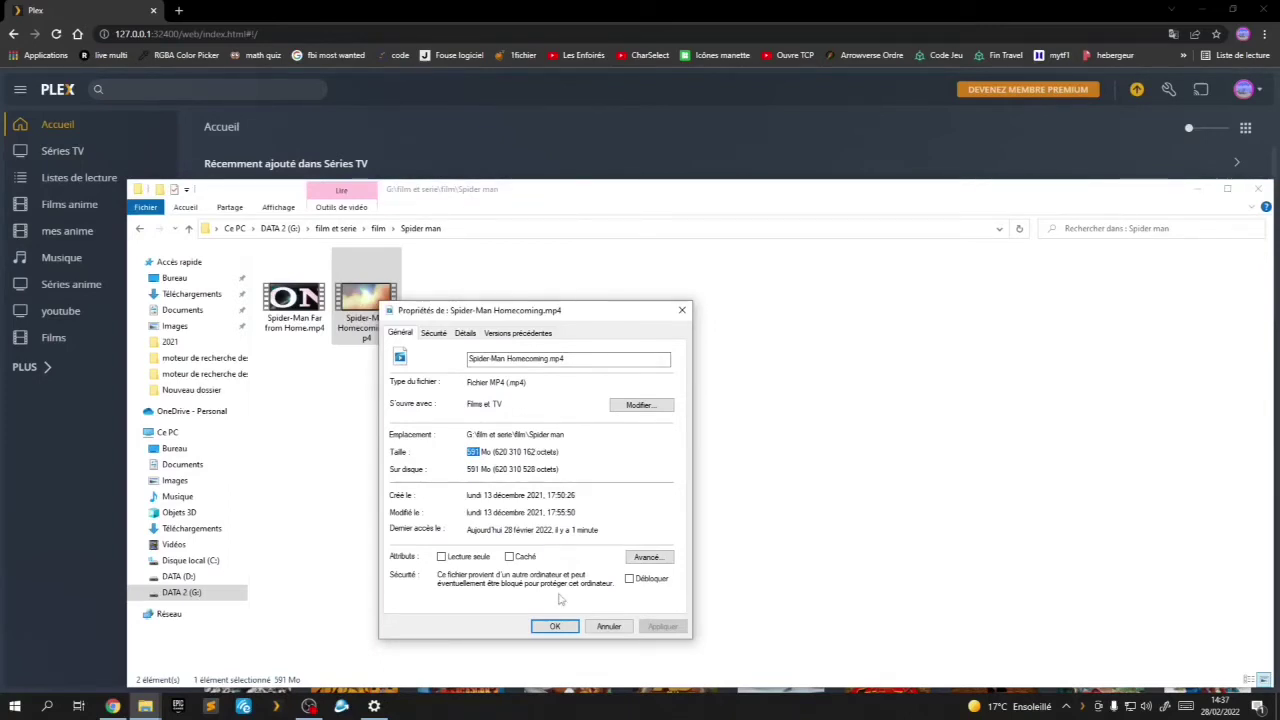
pyautogui.click(555, 626)
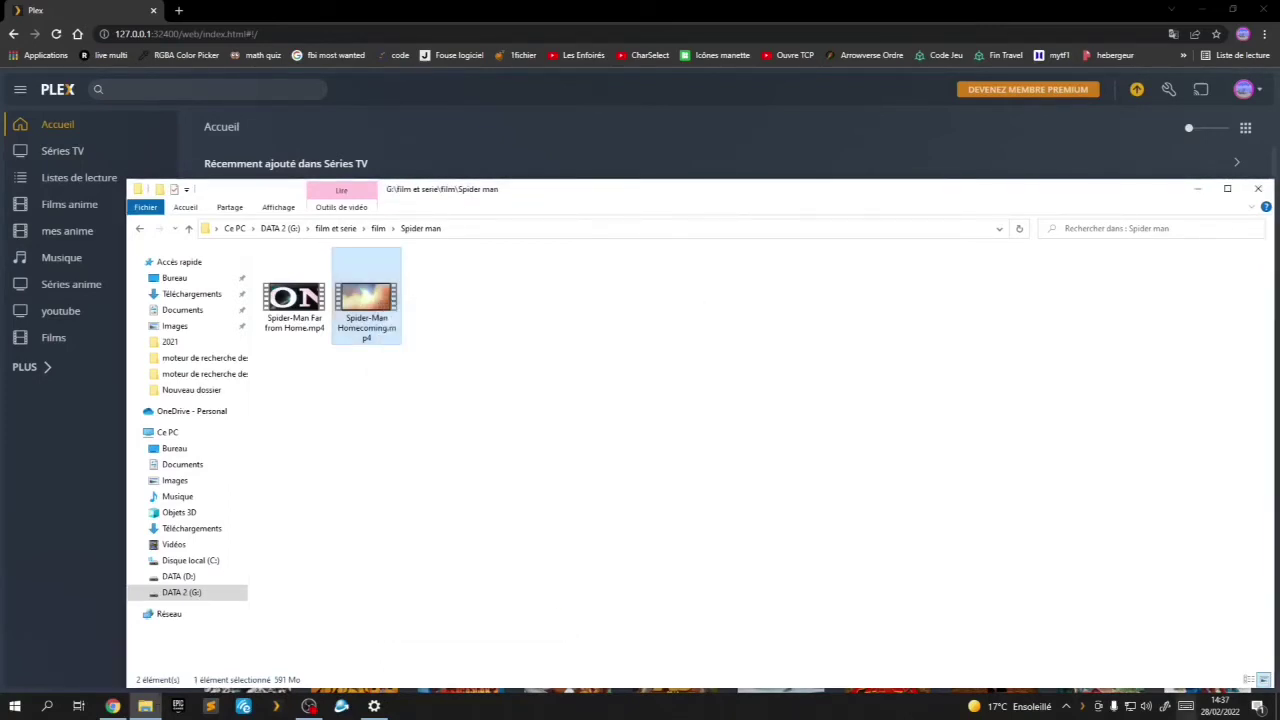
# Search Google for speedtest in a new browser tab and open the Speedtest d'Ookla site.
pyautogui.click(182, 8)
pyautogui.click(505, 275)
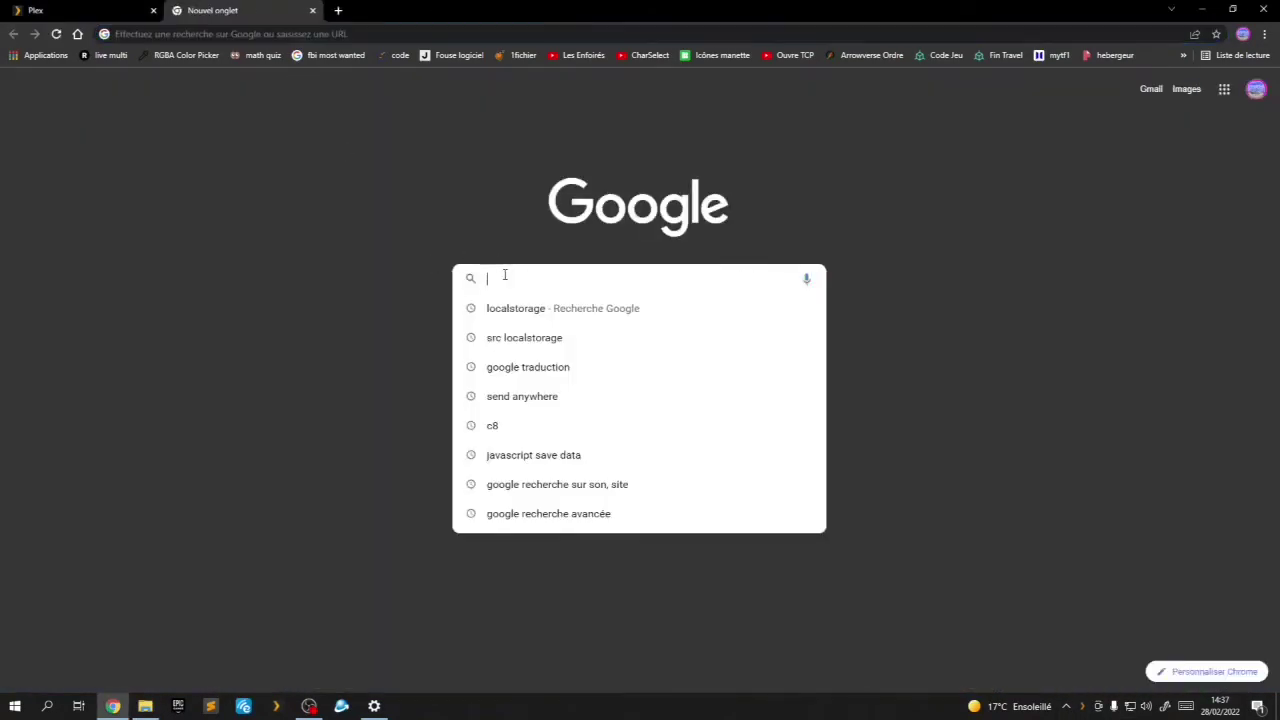
pyautogui.write('spees')
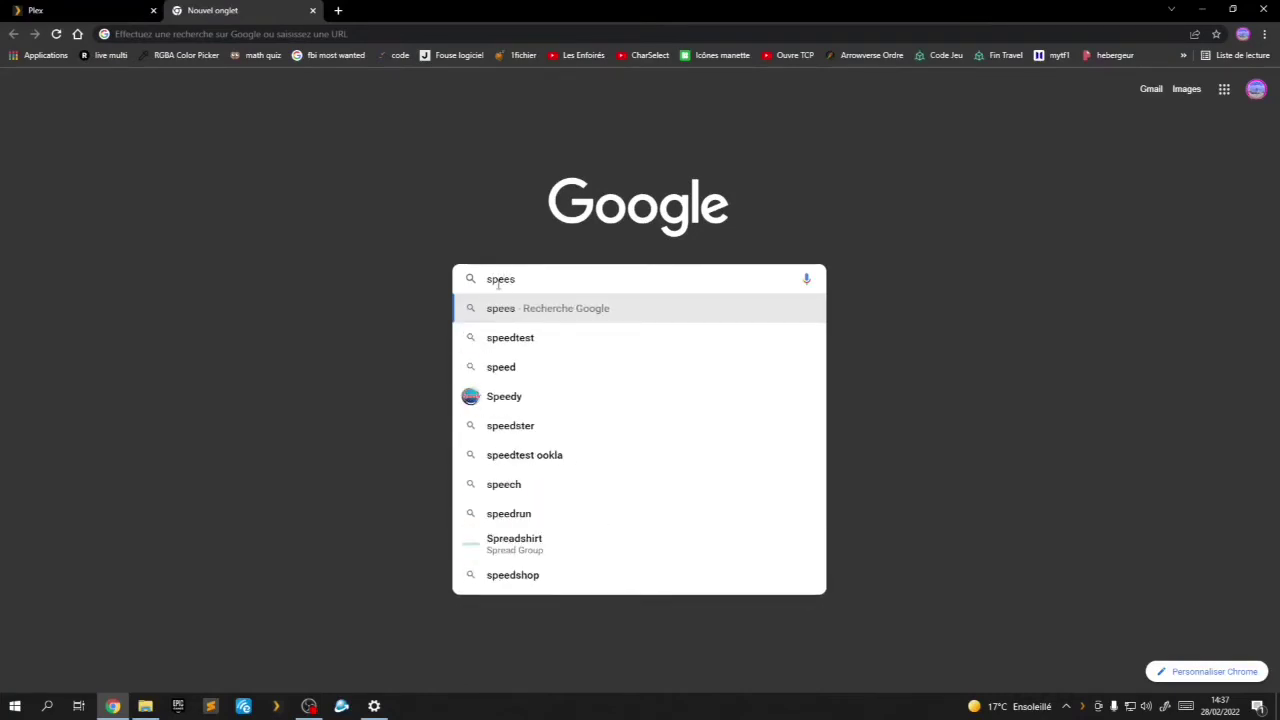
pyautogui.press('Down')
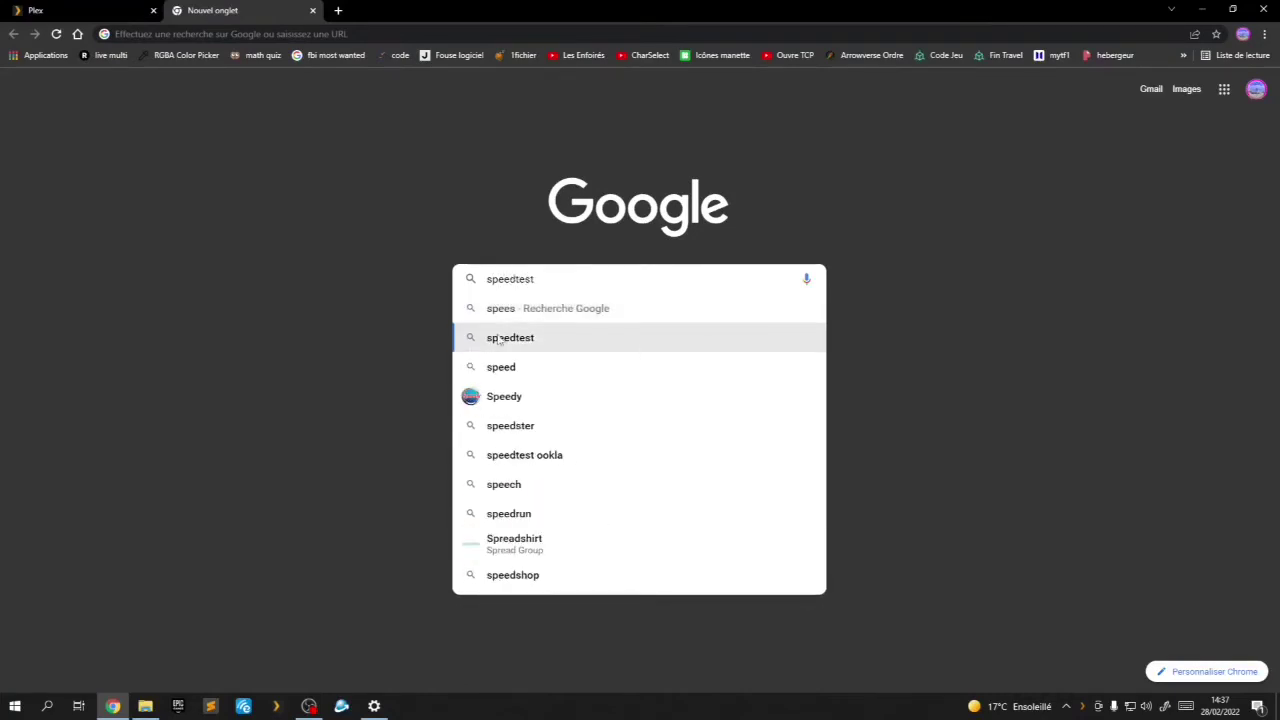
pyautogui.press('Return')
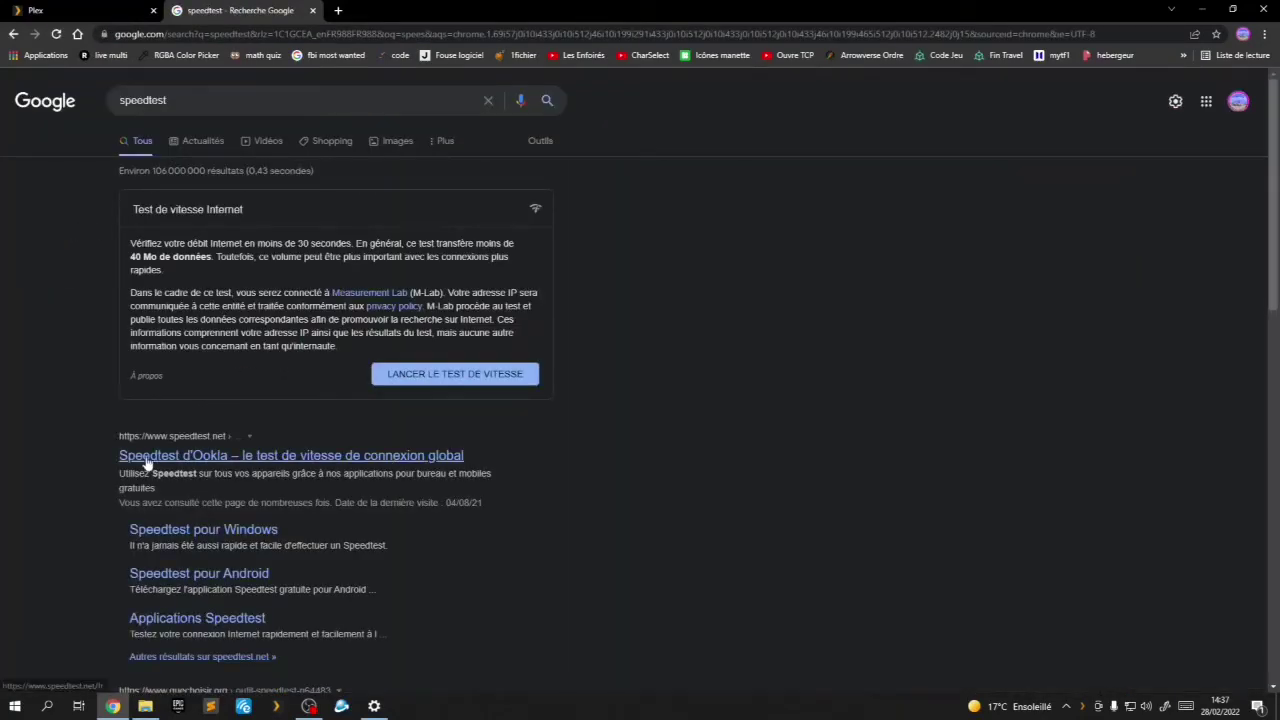
pyautogui.click(145, 462)
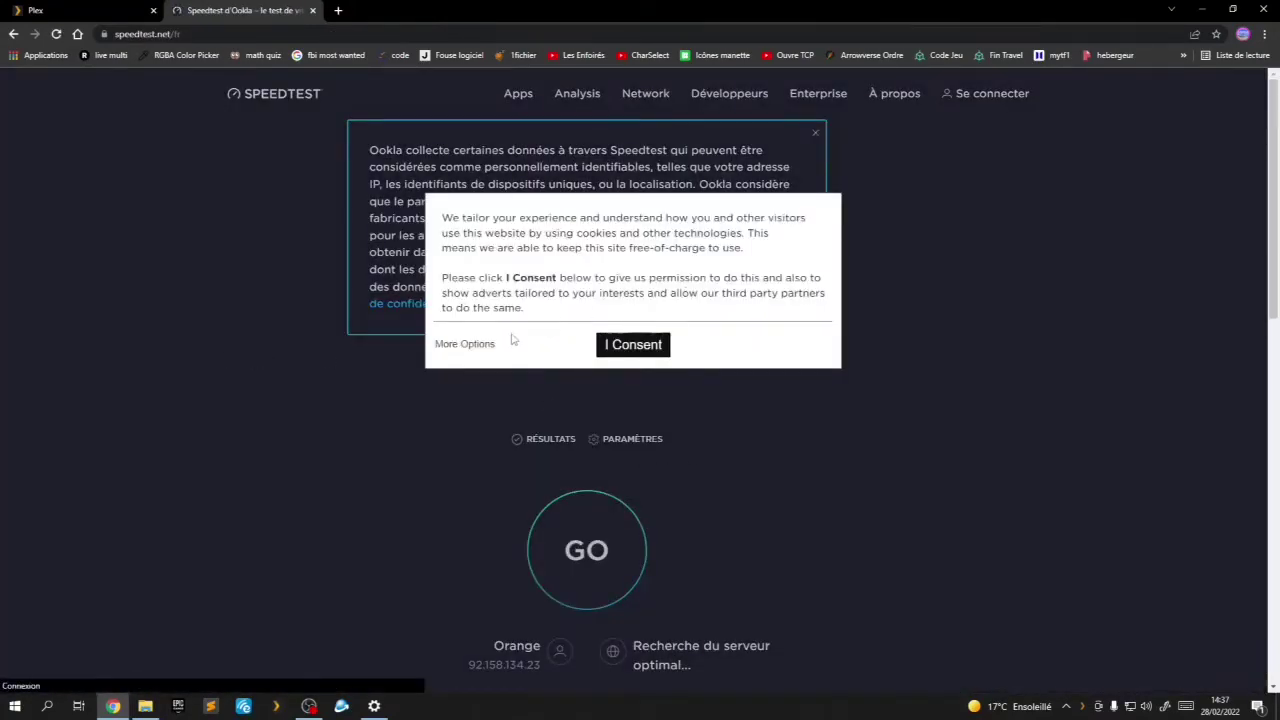
# Consent to the site's cookies, dismiss the data-collection notice and run the internet speed test.
pyautogui.click(634, 346)
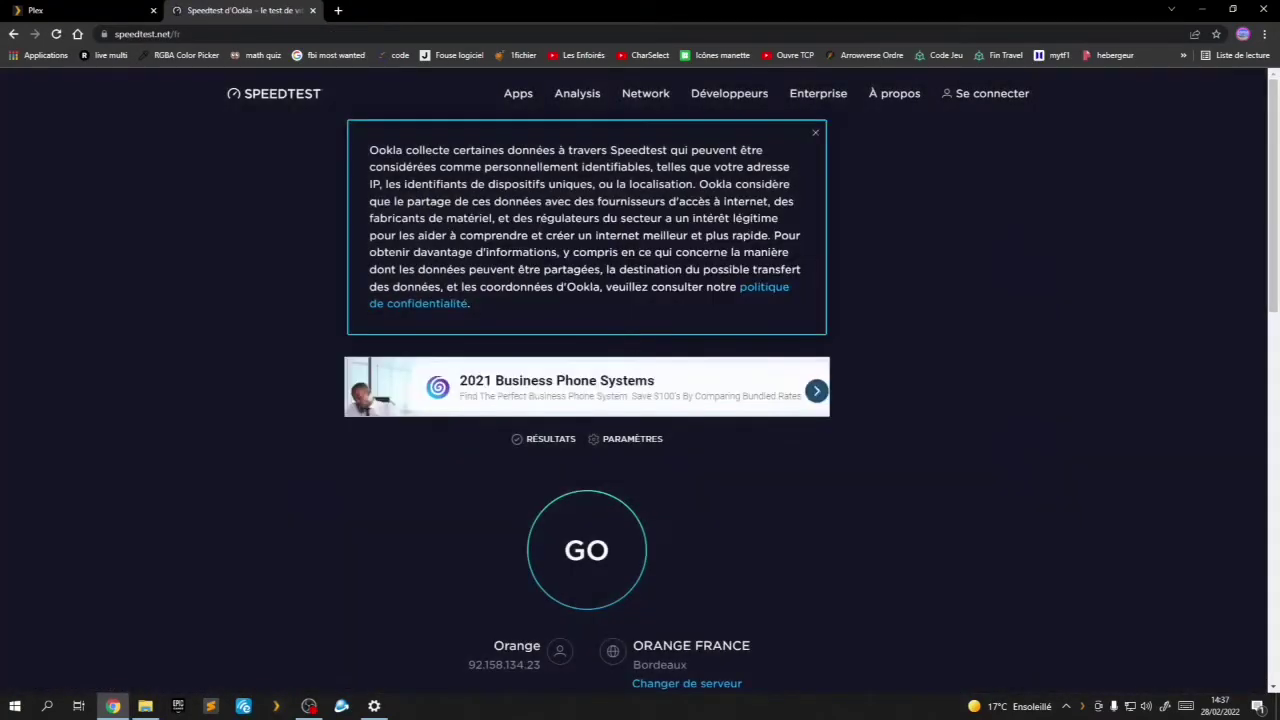
pyautogui.click(815, 133)
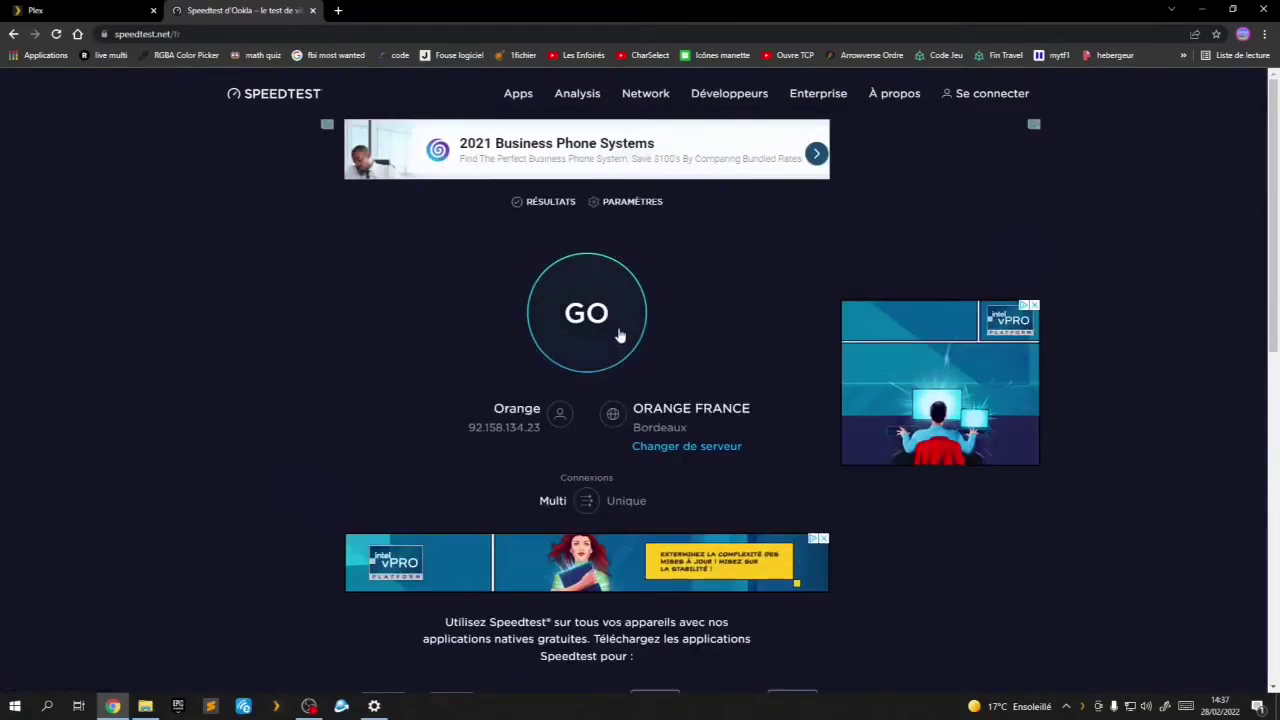
pyautogui.click(582, 318)
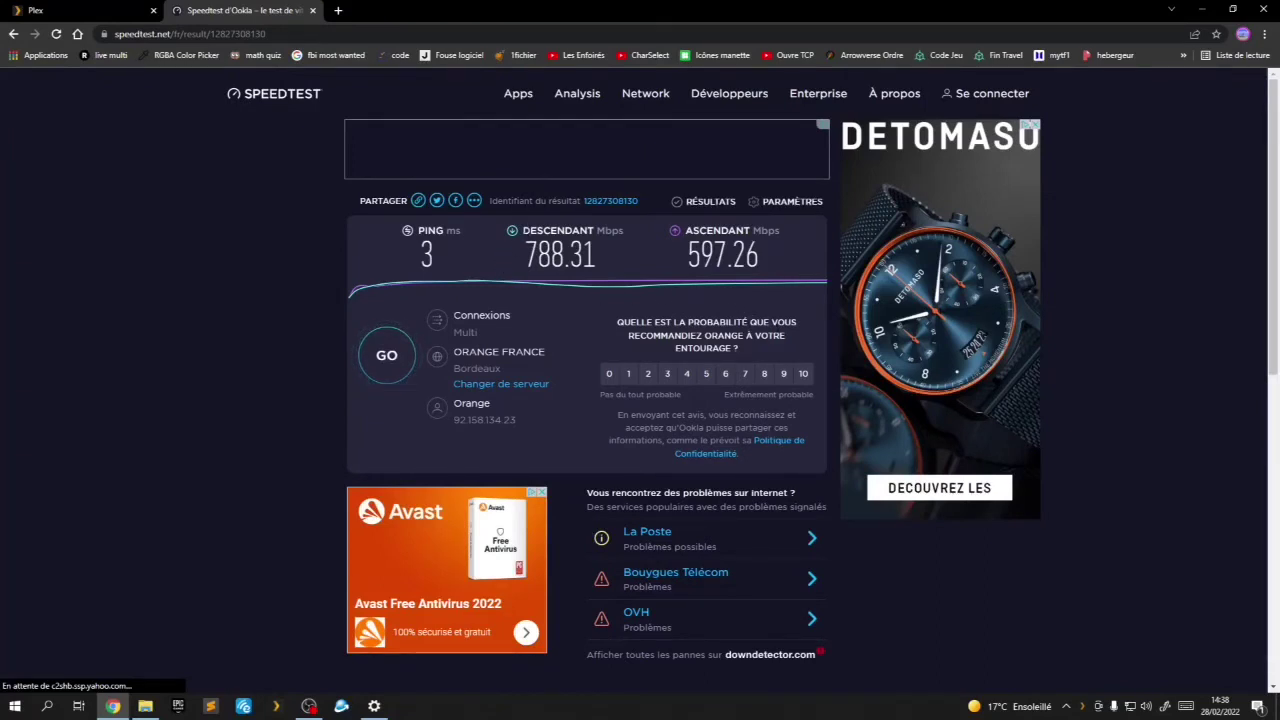
# Examine the Descendant and Ascendant speeds in the test results, highlighting the upload value.
pyautogui.moveTo(522, 230); pyautogui.dragTo(590, 230)
pyautogui.moveTo(684, 230); pyautogui.dragTo(782, 230)
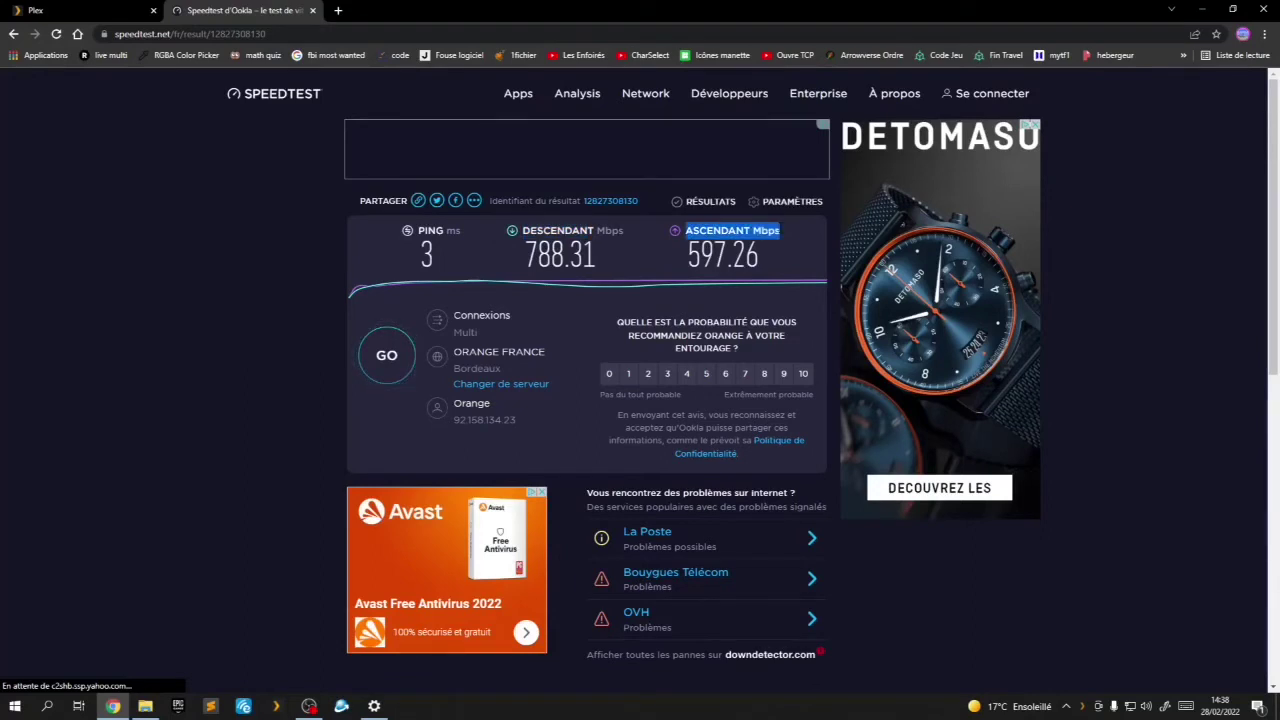
pyautogui.moveTo(520, 230); pyautogui.dragTo(592, 231)
pyautogui.moveTo(521, 258); pyautogui.dragTo(743, 263)
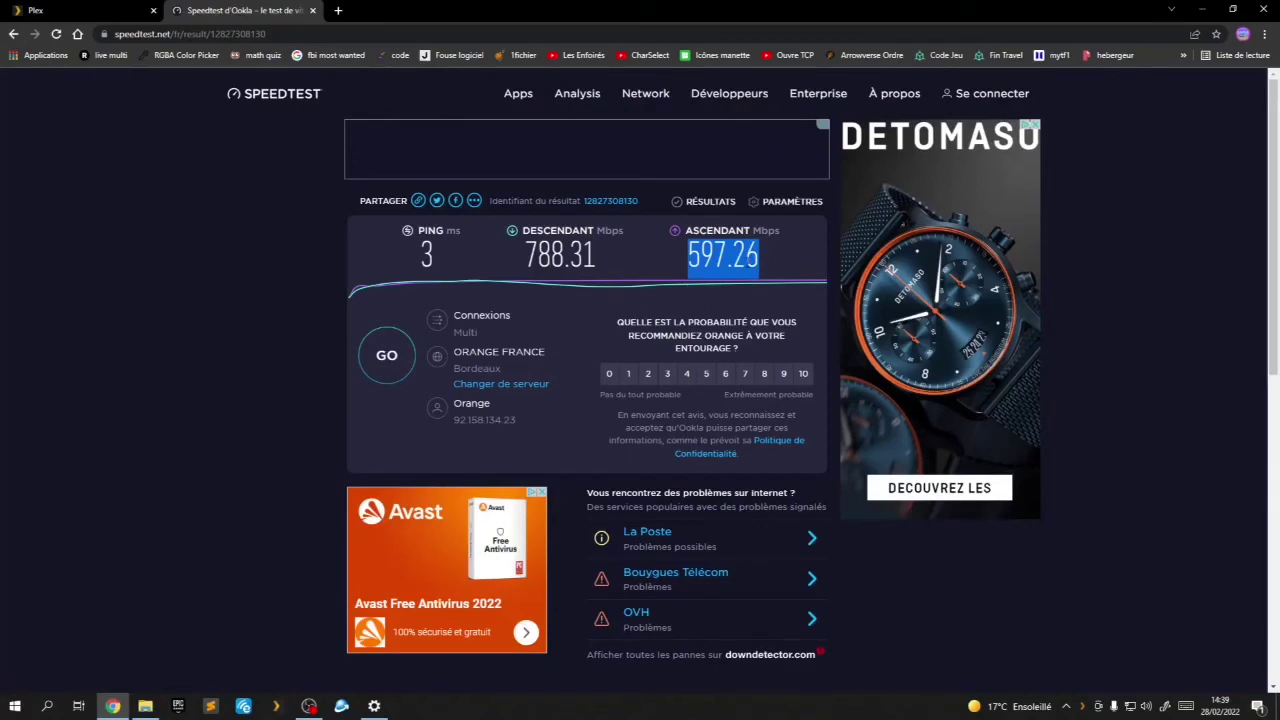
pyautogui.click(680, 257)
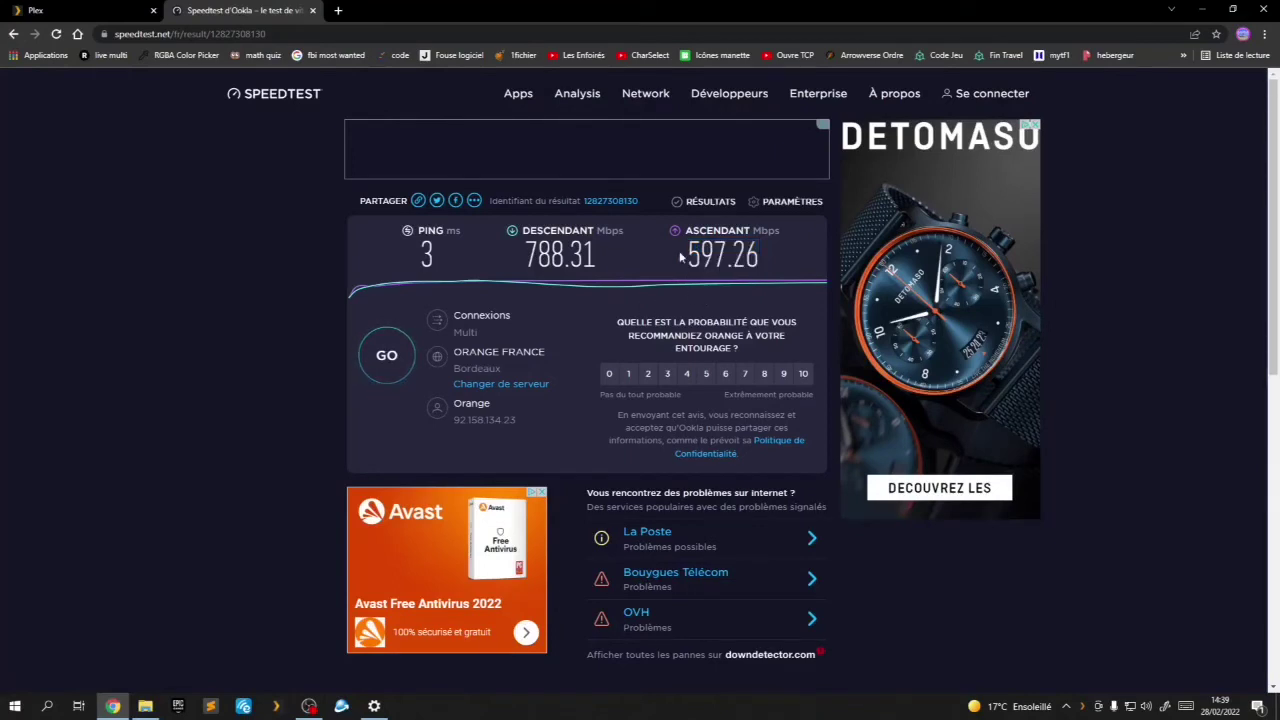
pyautogui.moveTo(771, 257); pyautogui.dragTo(680, 262)
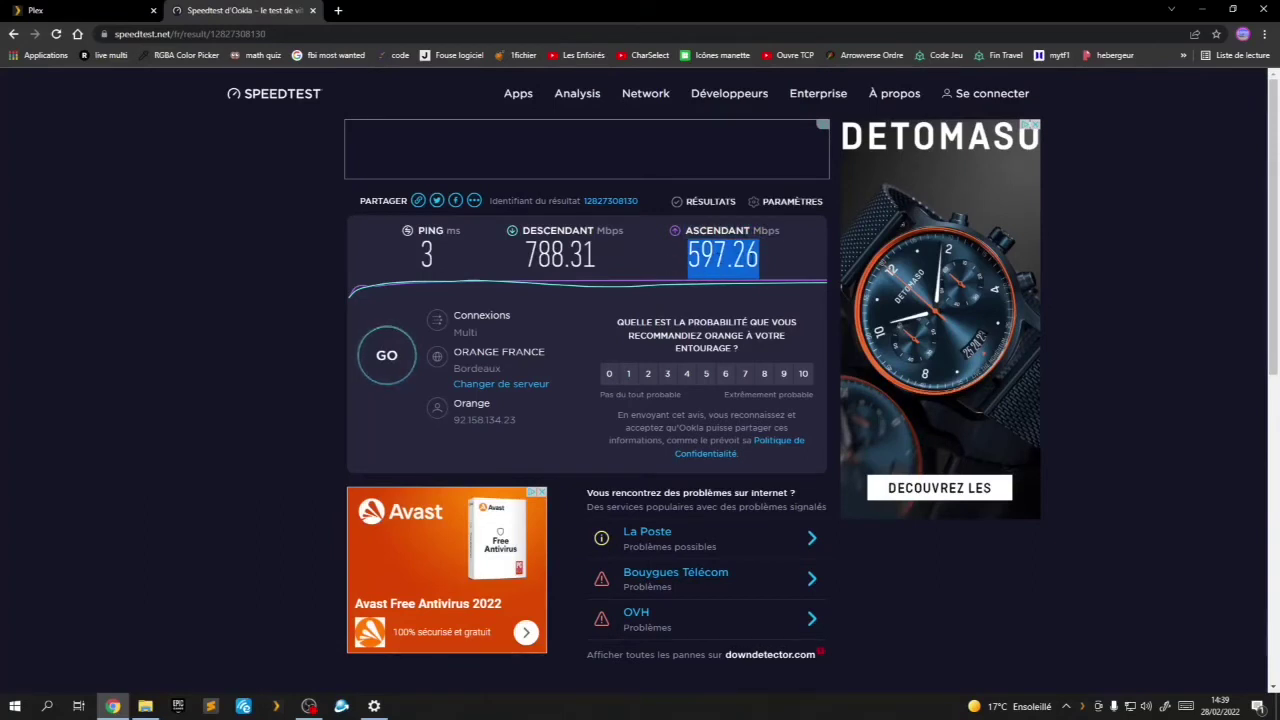
pyautogui.click(721, 257)
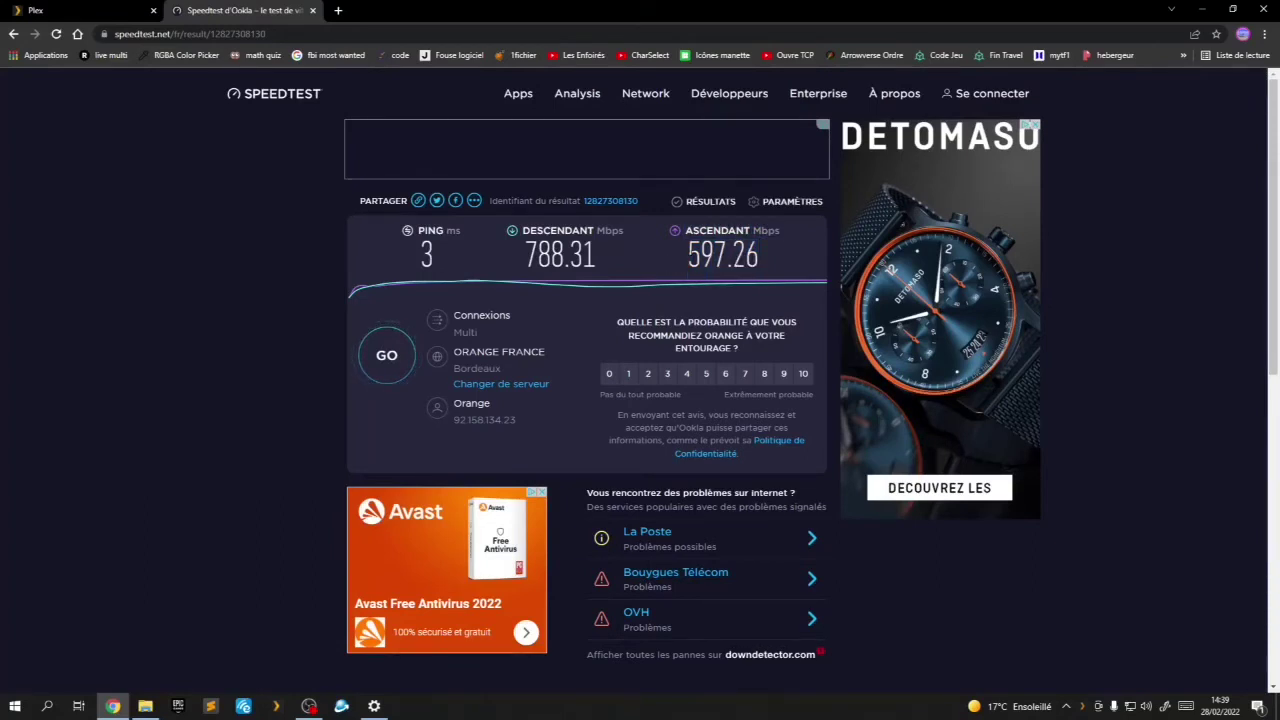
pyautogui.doubleClick(762, 259)
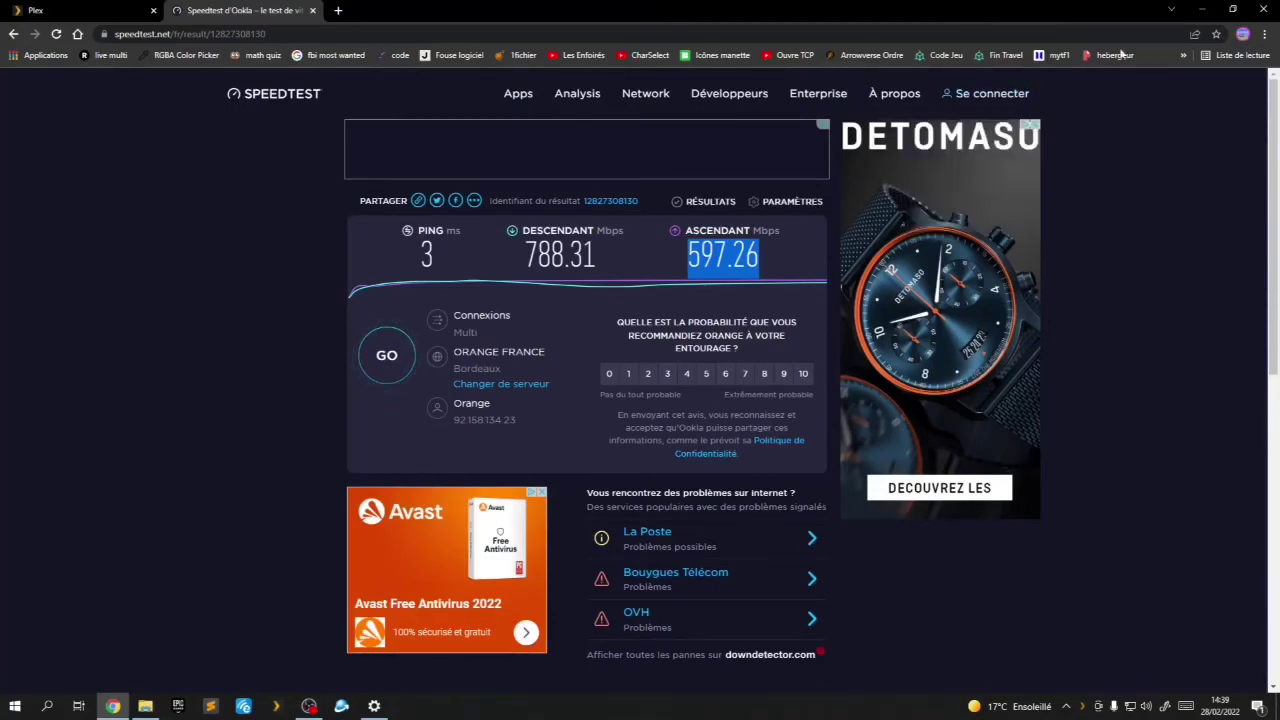
# Minimize the browser and examine the frame height and data rate in the detailed properties of Spider-Man Homecoming.mp4, closing them when done.
pyautogui.click(1201, 8)
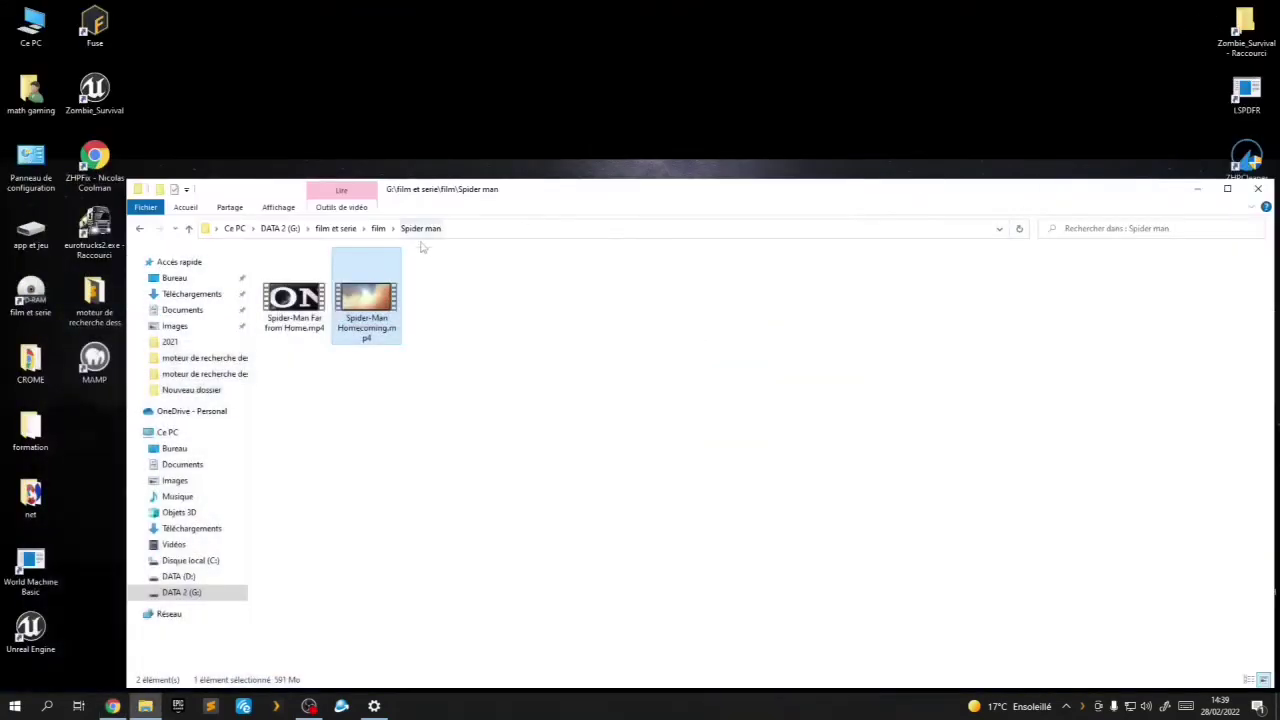
pyautogui.doubleClick(368, 306)
pyautogui.rightClick(366, 298)
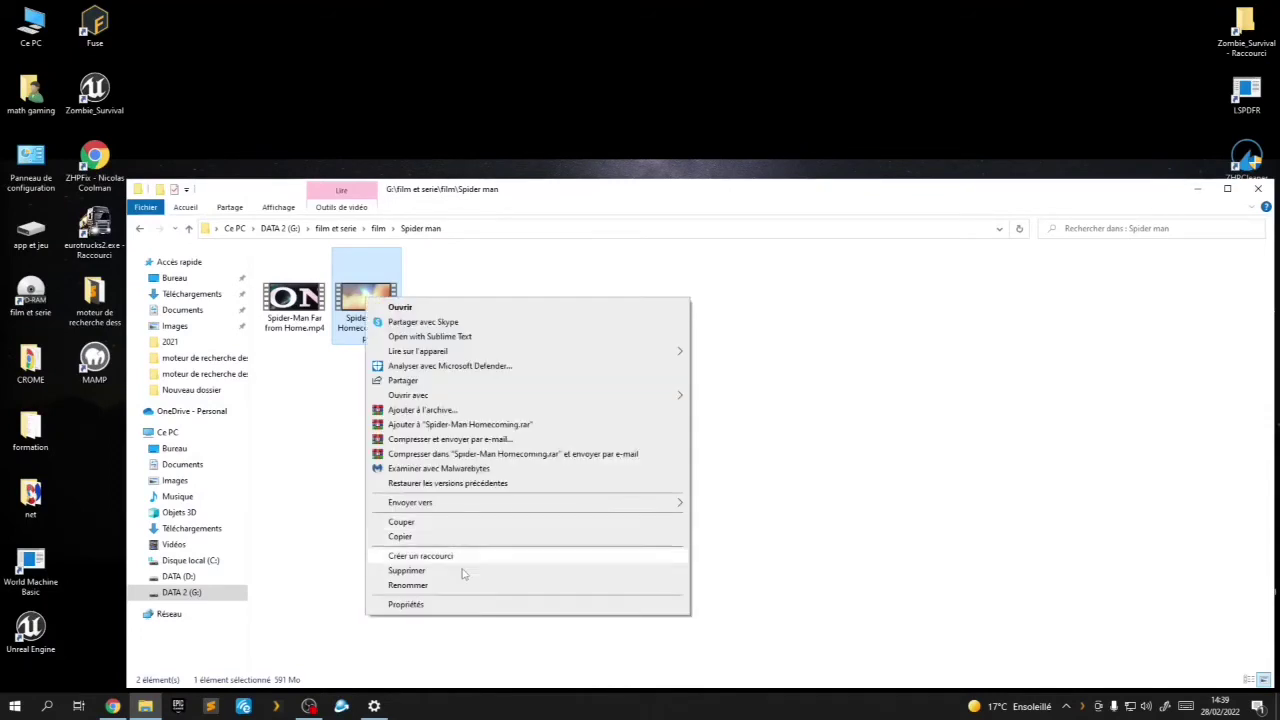
pyautogui.click(420, 604)
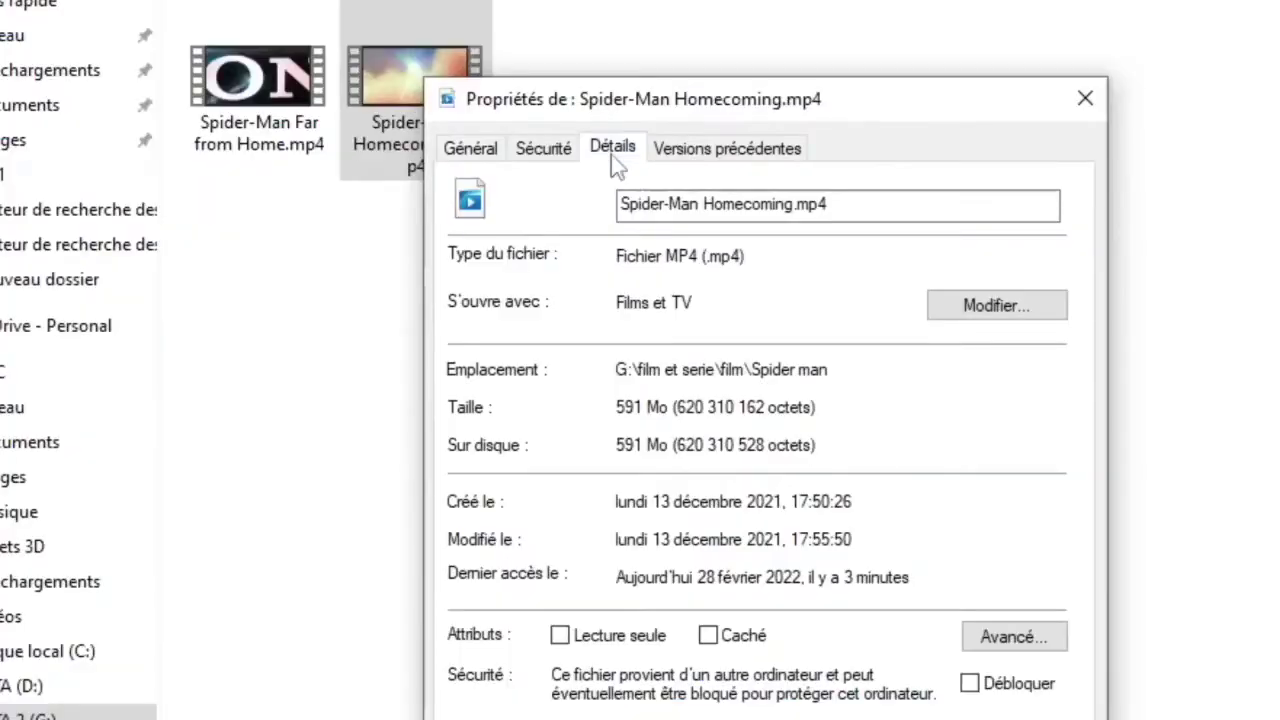
pyautogui.click(622, 205)
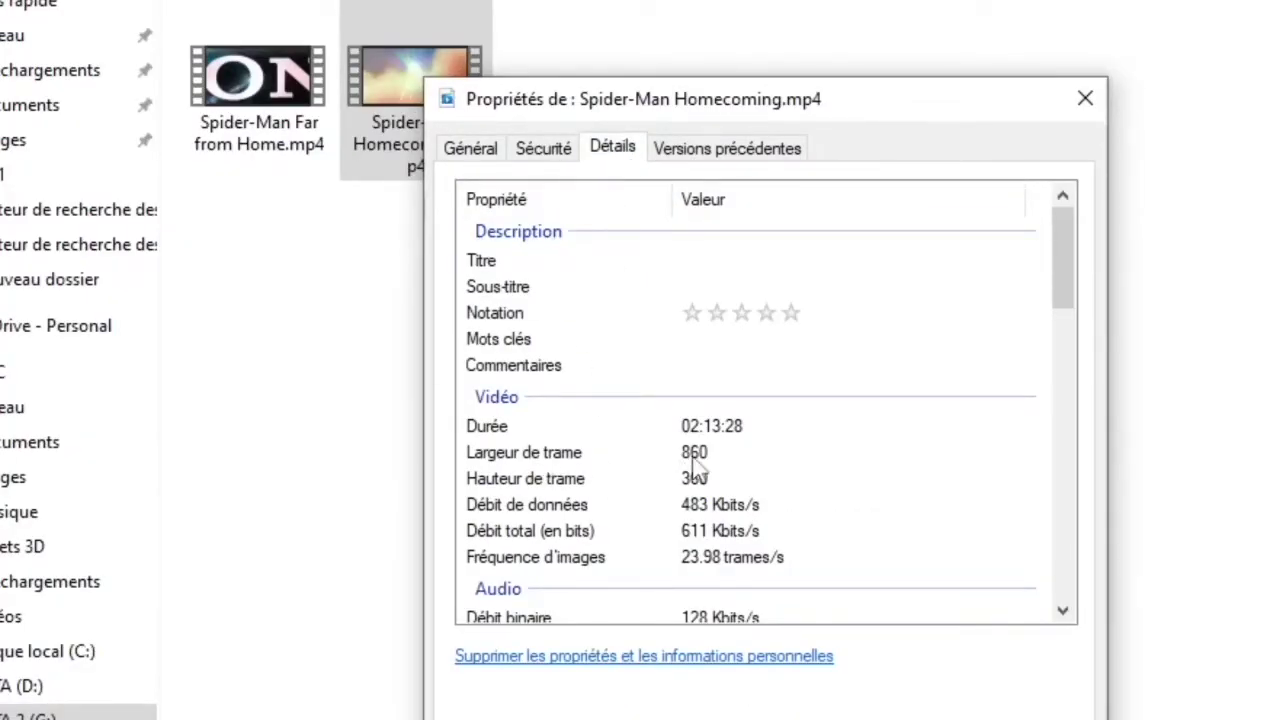
pyautogui.scroll(-1, 668, 470)
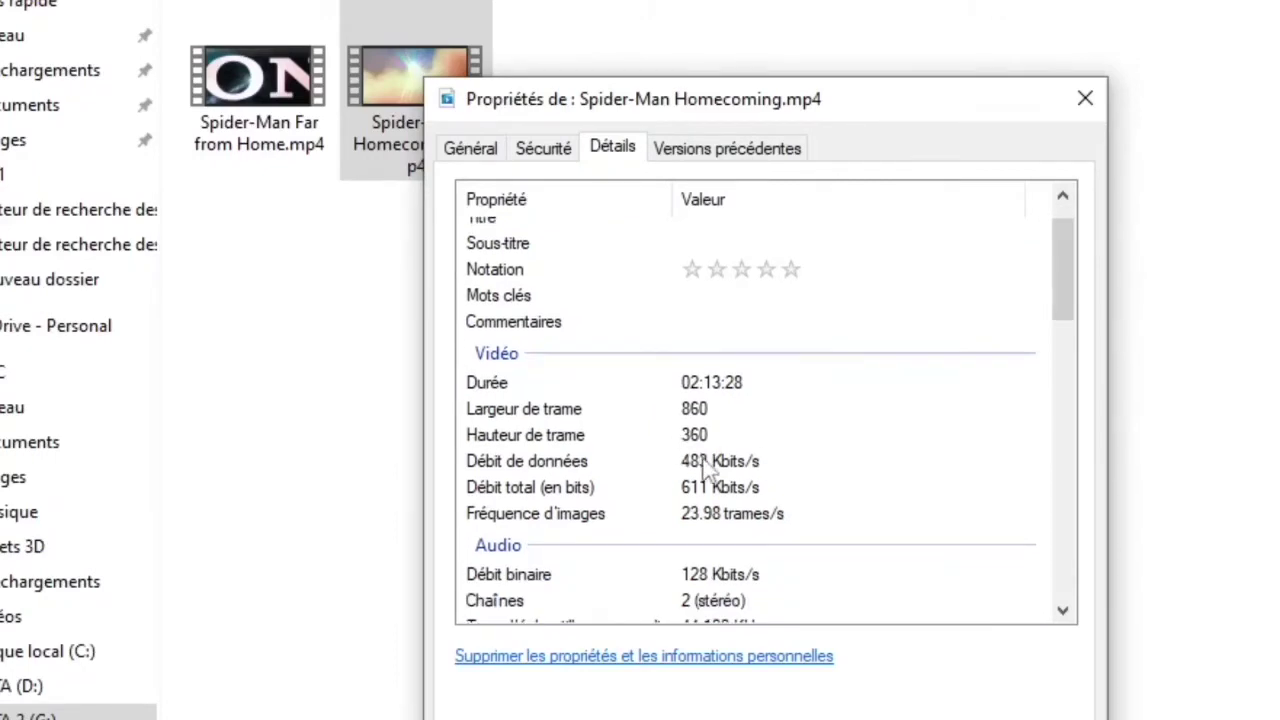
pyautogui.click(688, 436)
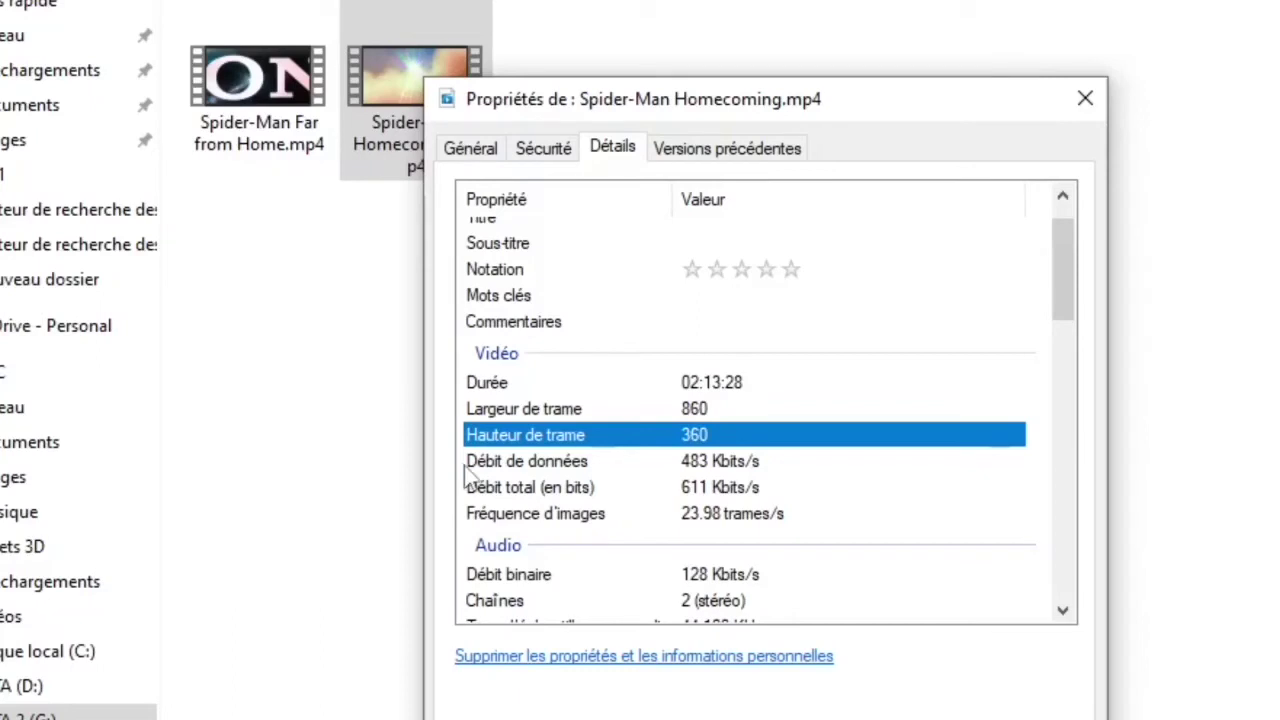
pyautogui.click(688, 465)
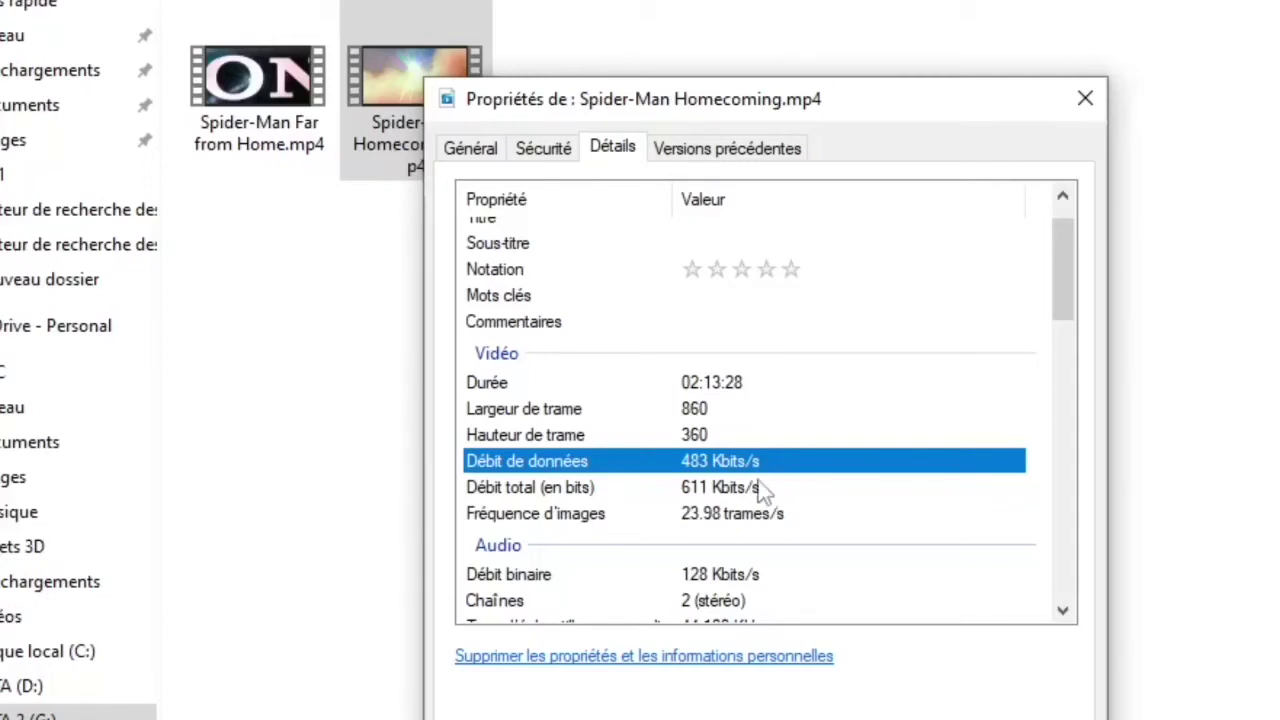
pyautogui.click(1094, 105)
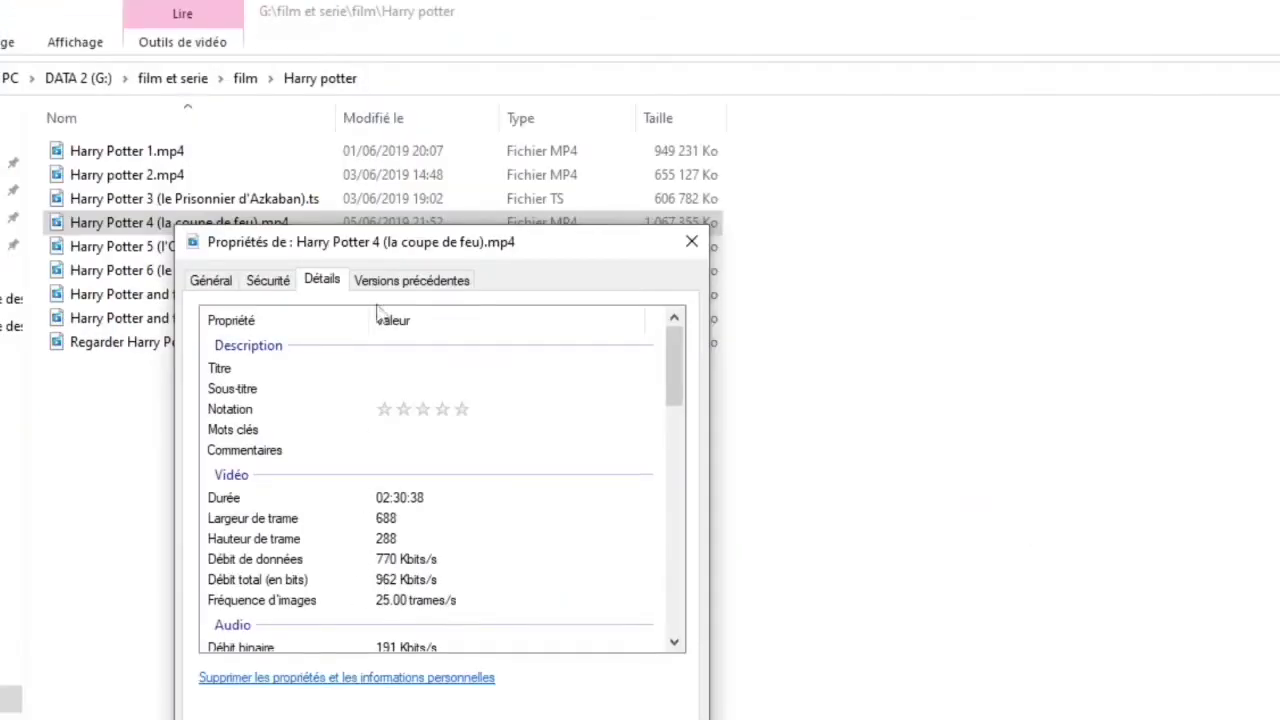
# Examine the frame height and data rate in the detailed properties of Harry Potter 4 (la coupe de feu).mp4, closing them when done.
pyautogui.moveTo(370, 248); pyautogui.dragTo(1016, 140)
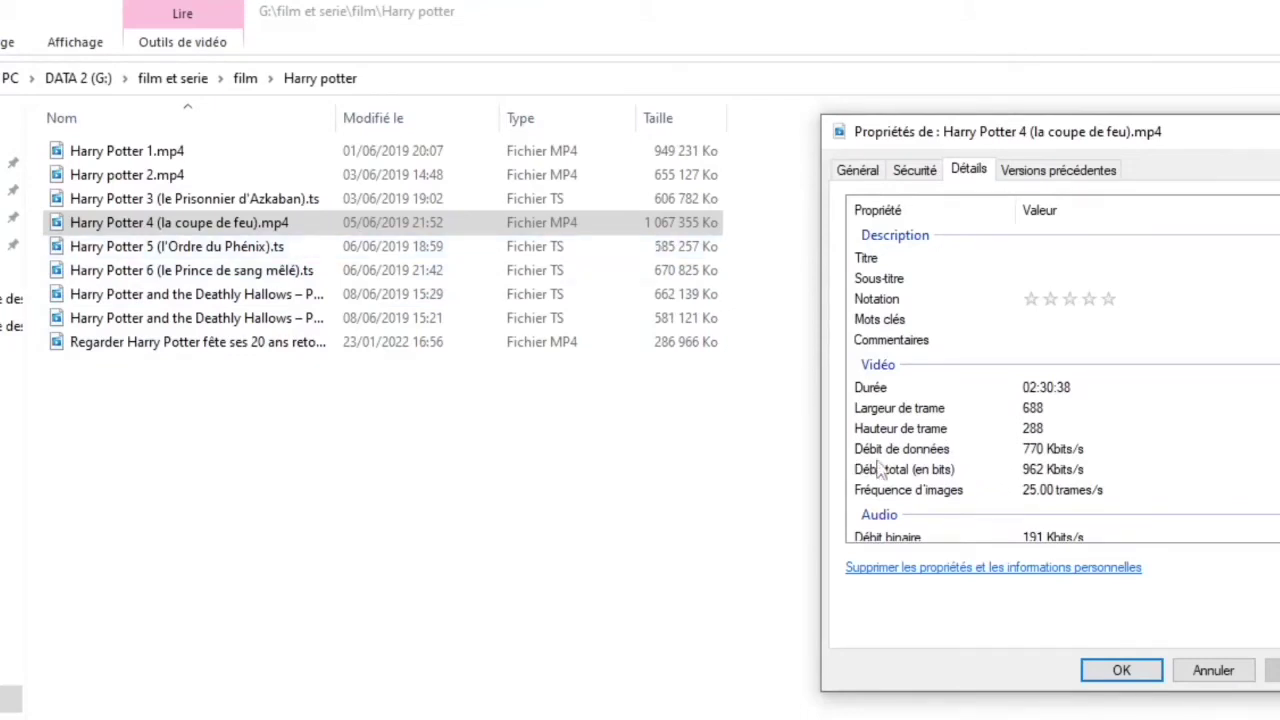
pyautogui.click(1030, 453)
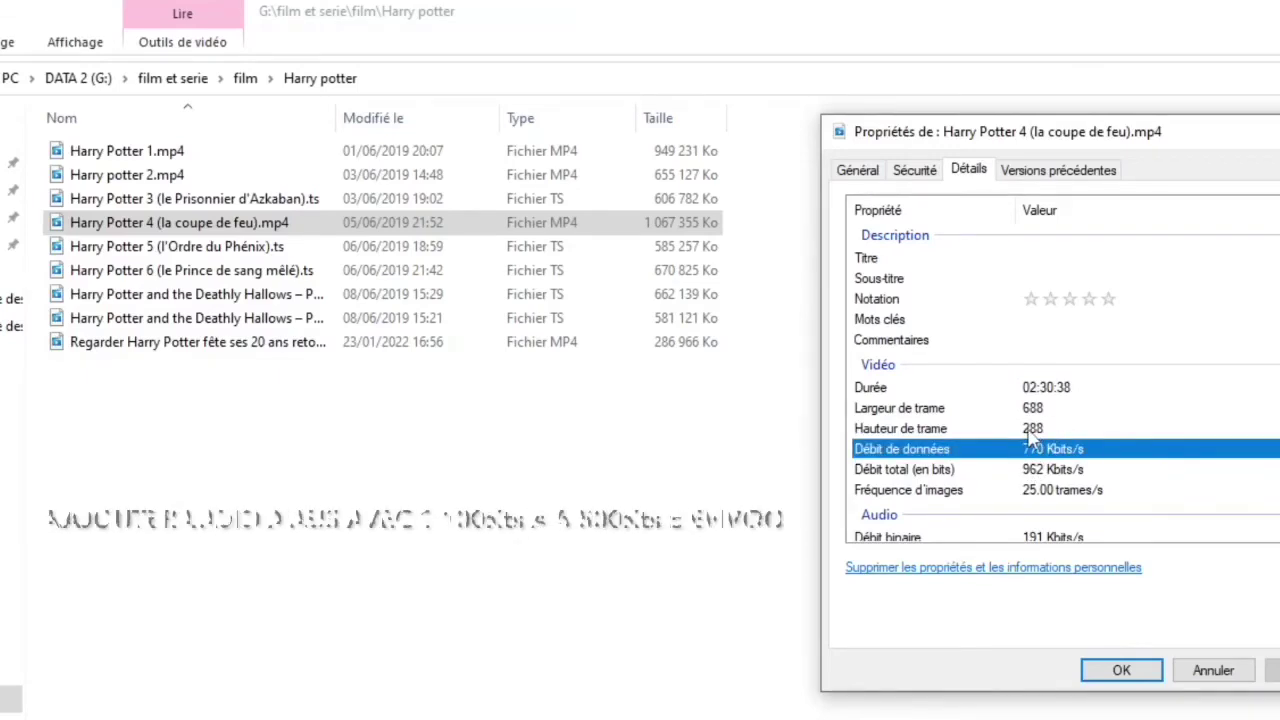
pyautogui.click(1038, 436)
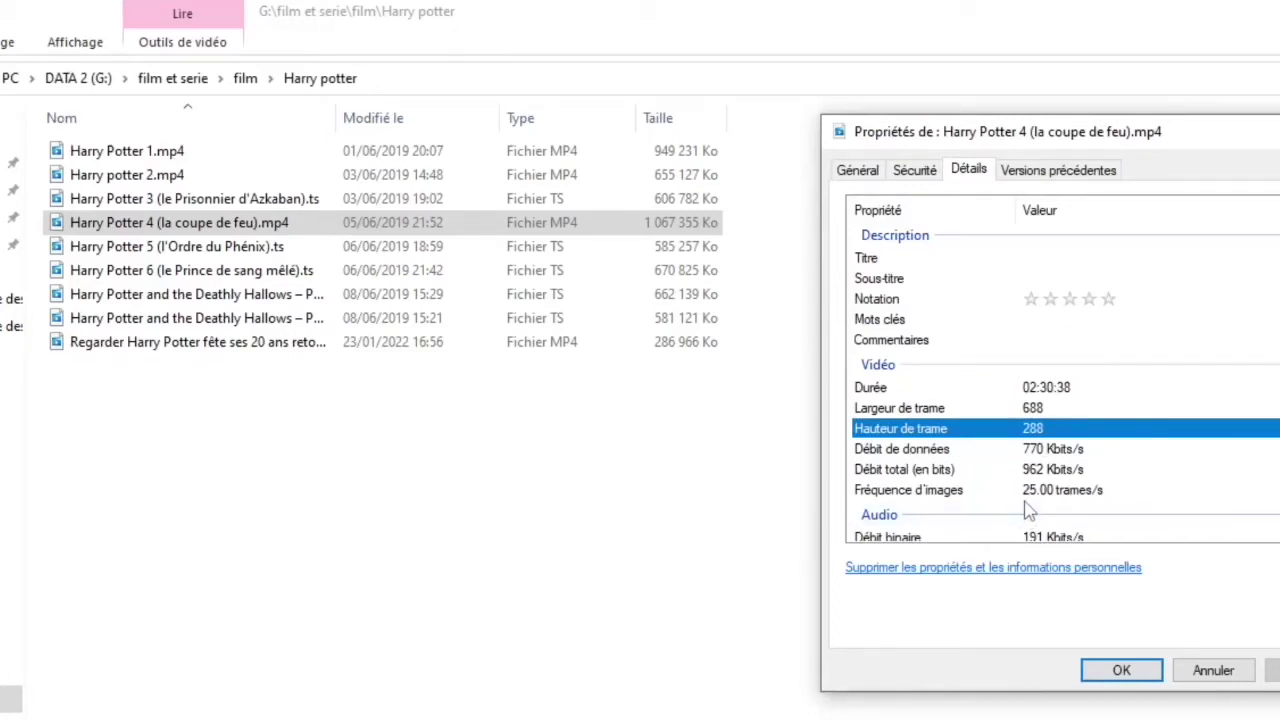
pyautogui.click(1078, 452)
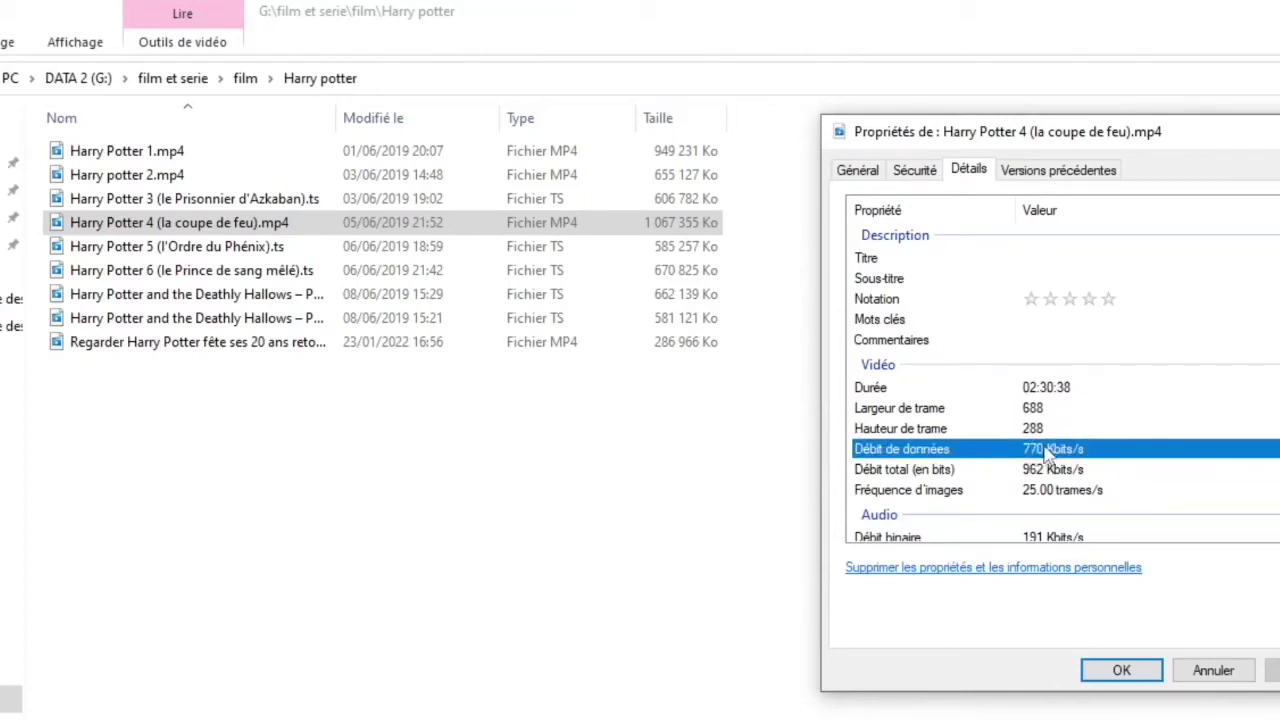
pyautogui.click(1121, 671)
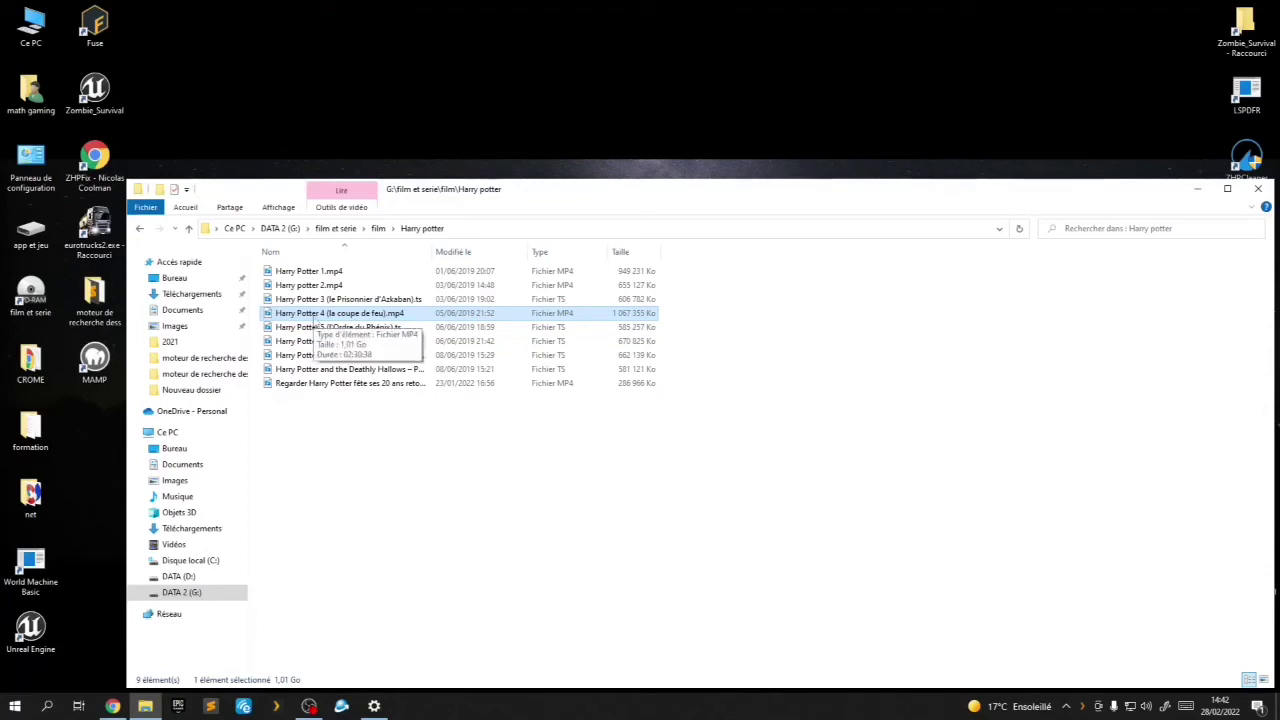
# Reopen the detailed properties of Harry Potter 4 (la coupe de feu).mp4.
pyautogui.doubleClick(314, 316)
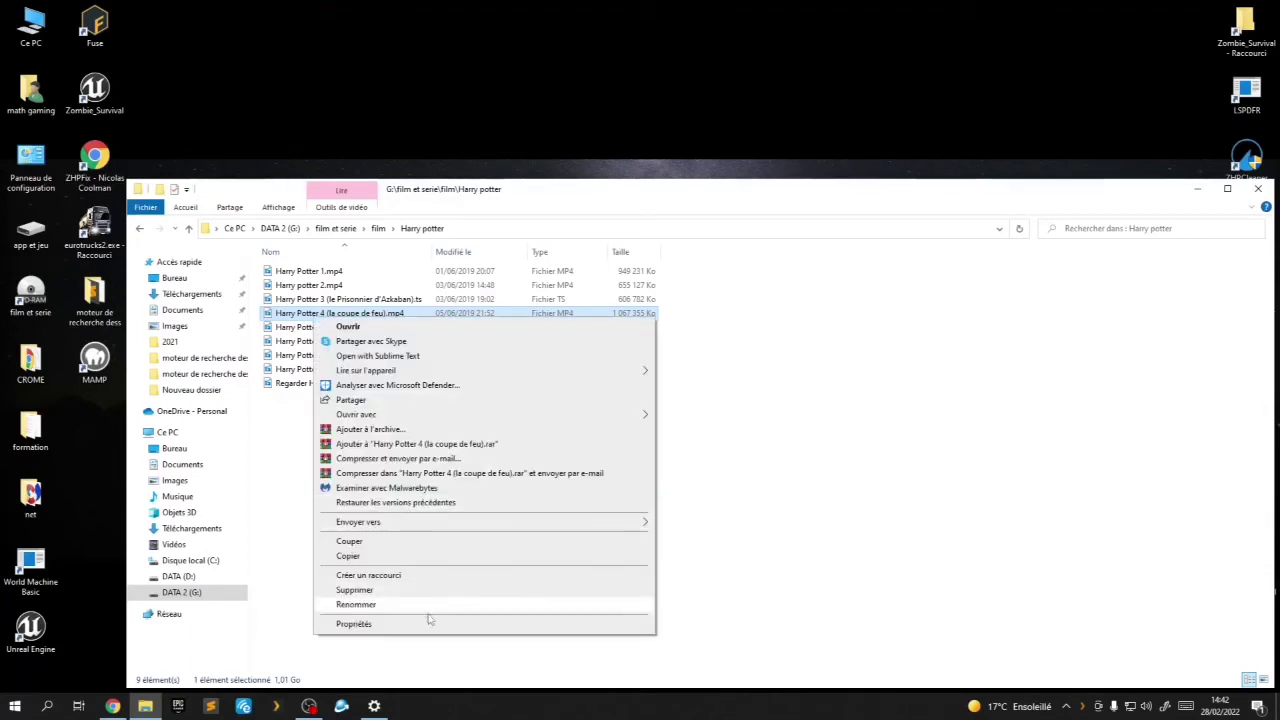
pyautogui.click(370, 623)
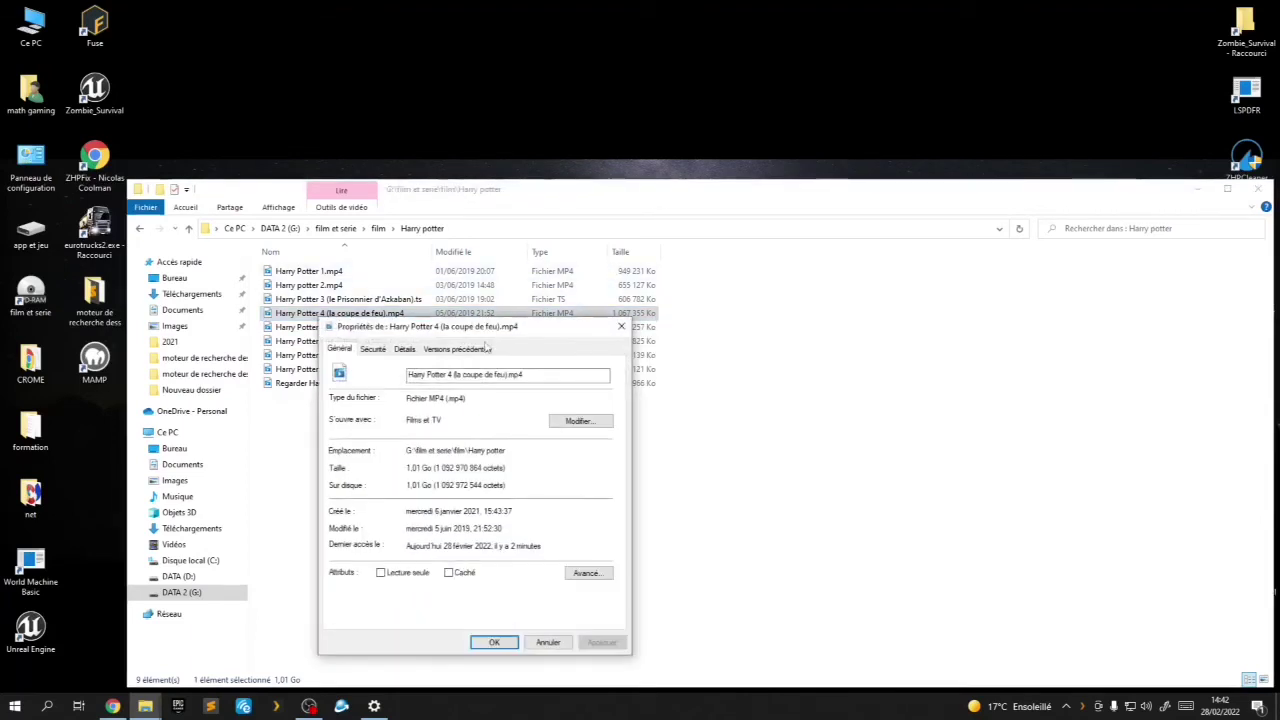
pyautogui.click(401, 350)
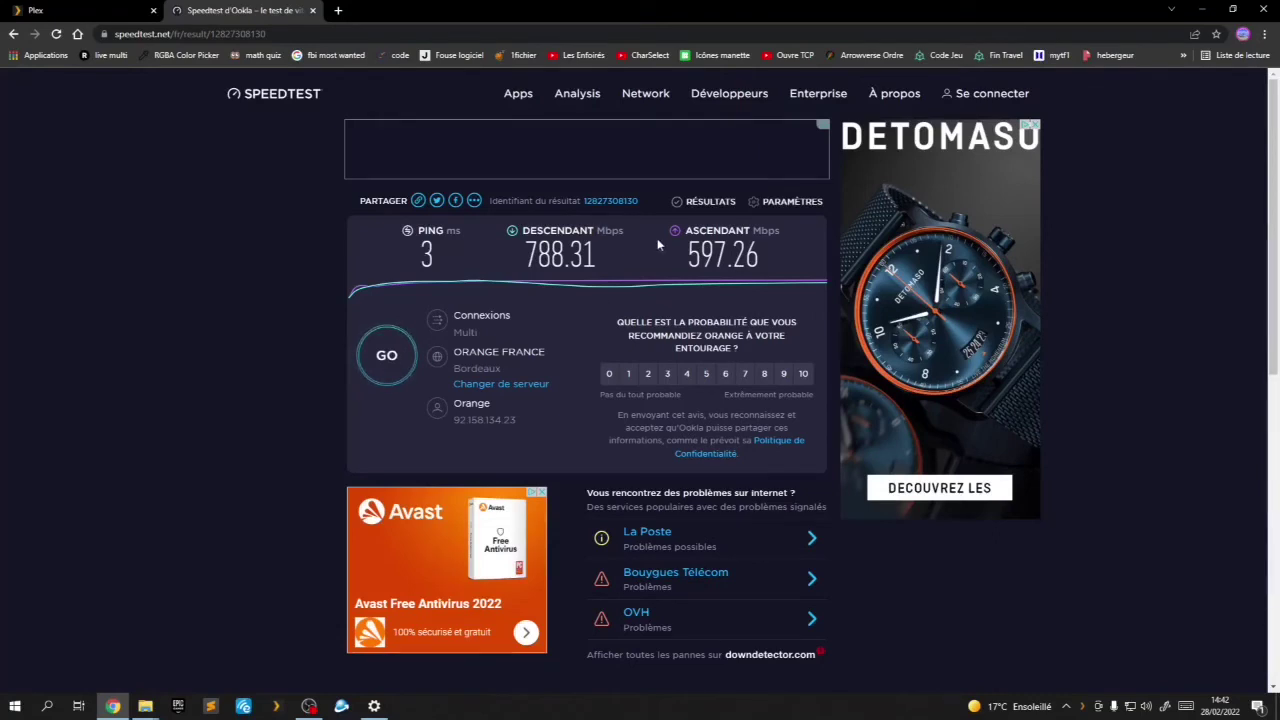
# Compare the Ascendant speed in the Speedtest results with the Harry Potter 4 file's data rate, closing the file properties when done.
pyautogui.moveTo(772, 255); pyautogui.dragTo(677, 258)
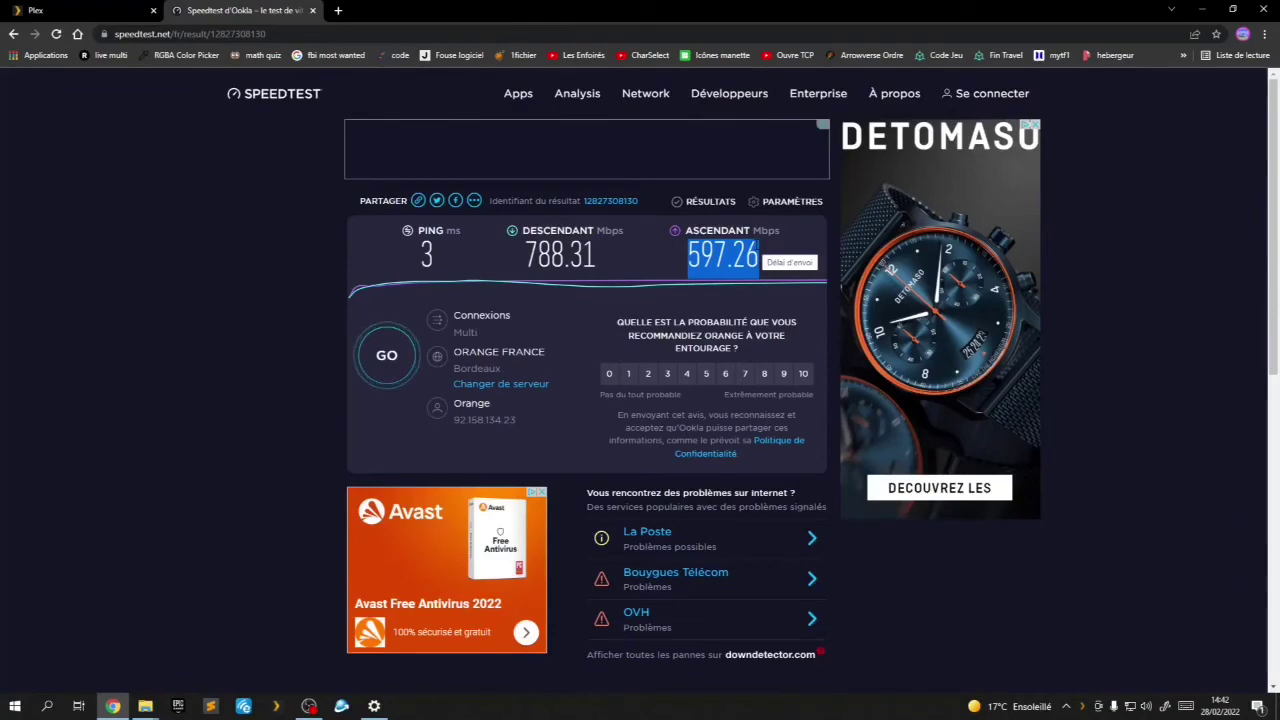
pyautogui.click(1201, 10)
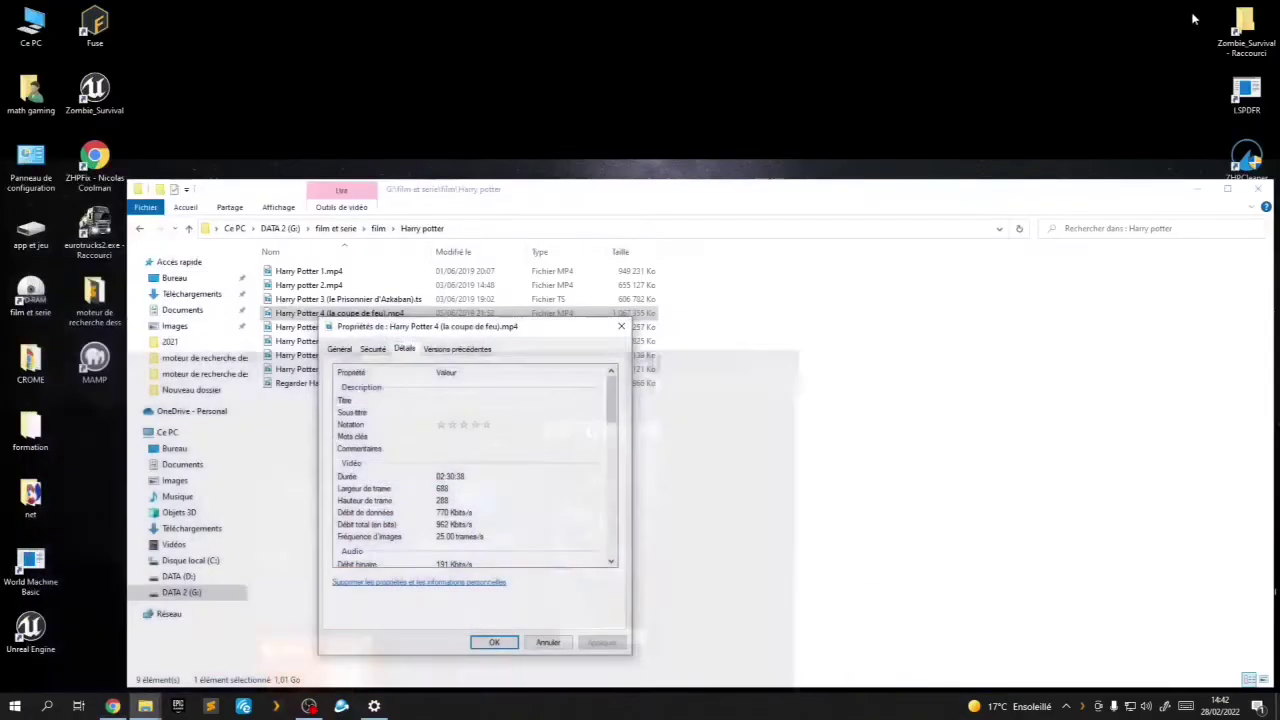
pyautogui.moveTo(592, 336); pyautogui.dragTo(1013, 205)
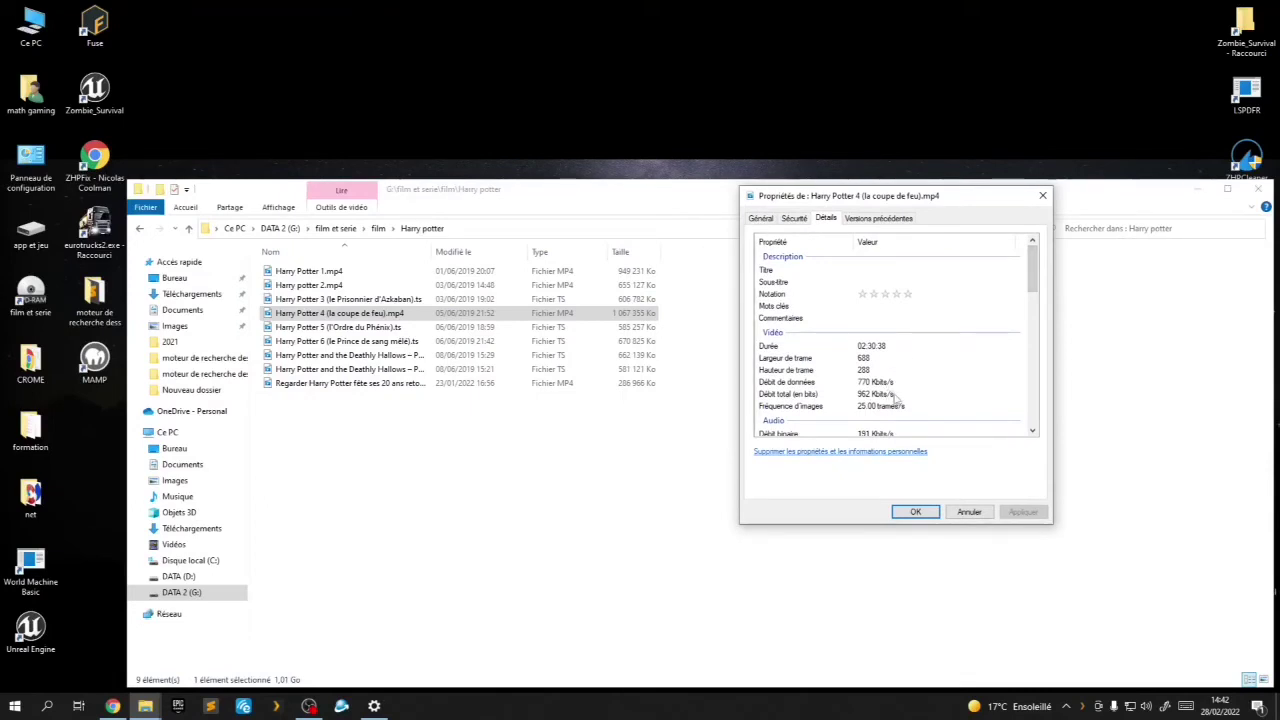
pyautogui.click(851, 382)
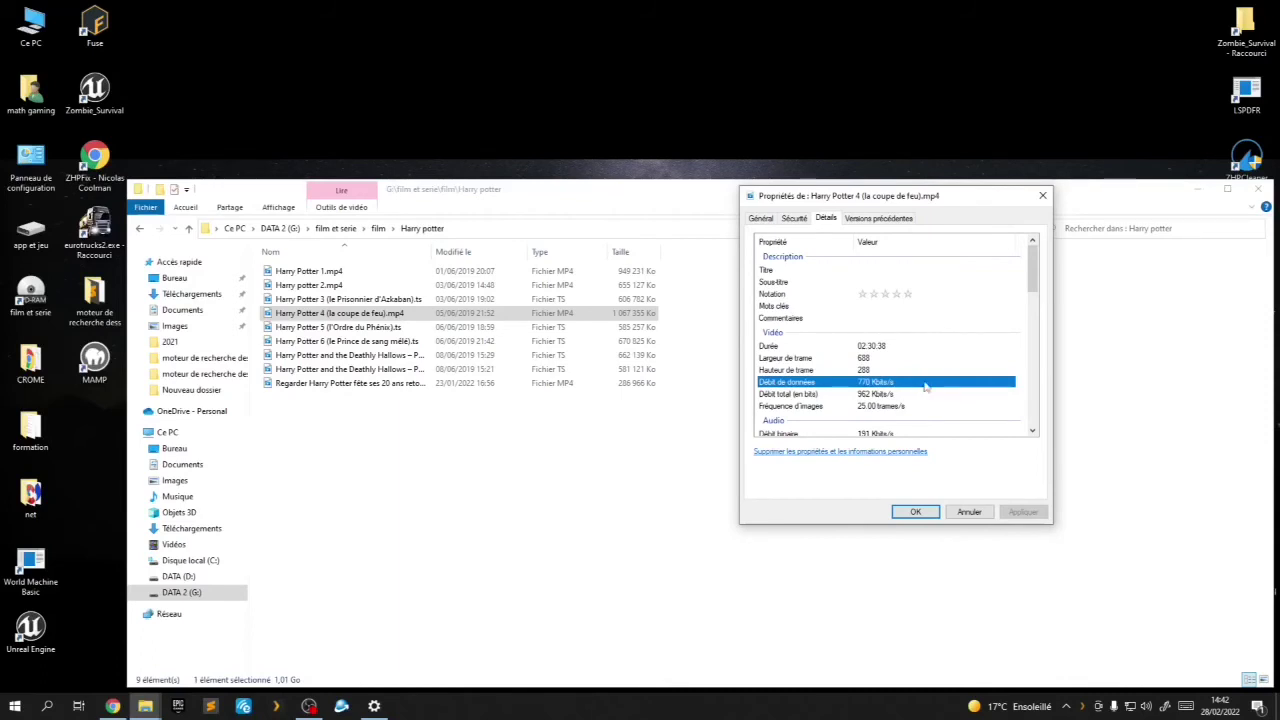
pyautogui.click(1042, 196)
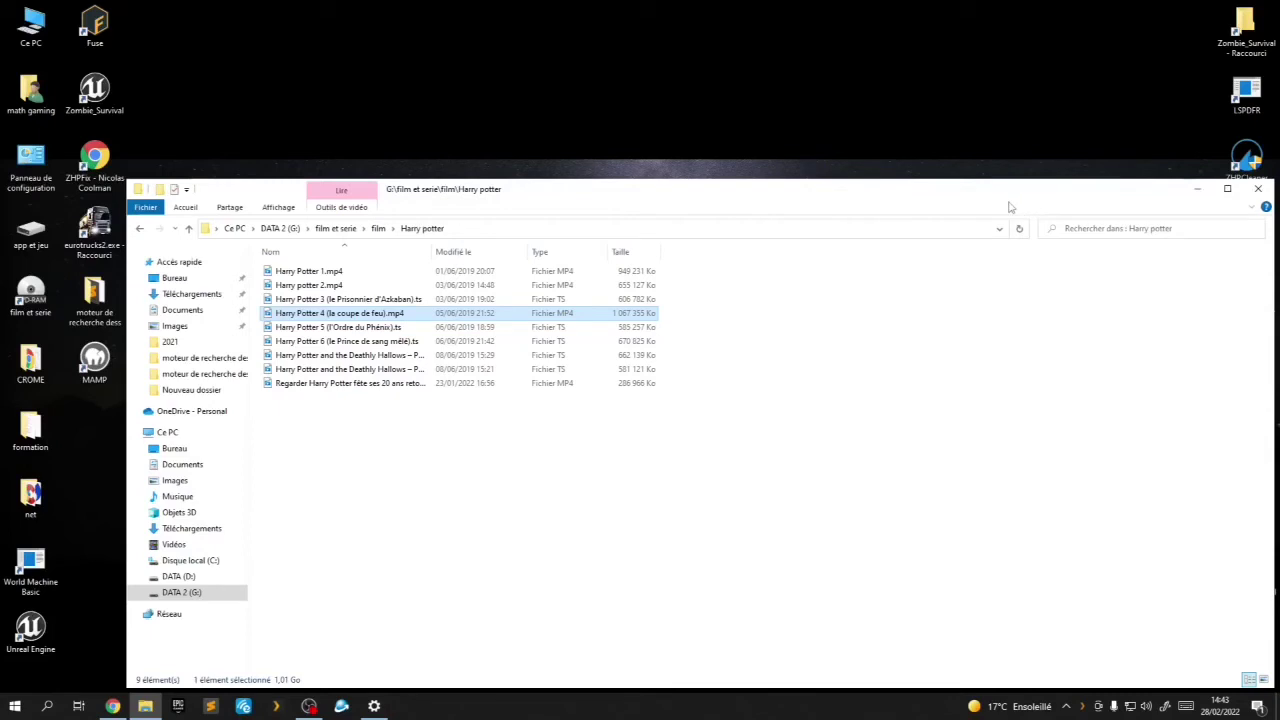
pyautogui.moveTo(966, 192); pyautogui.dragTo(921, 109)
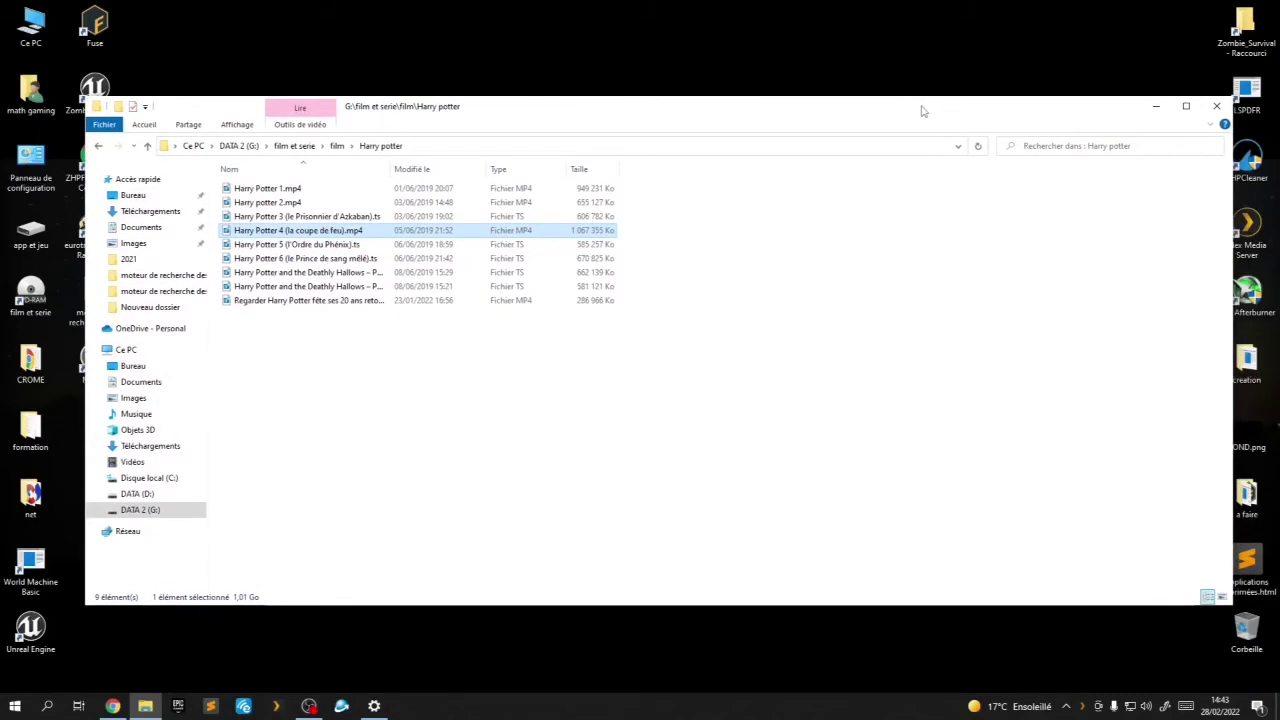
pyautogui.click(1067, 706)
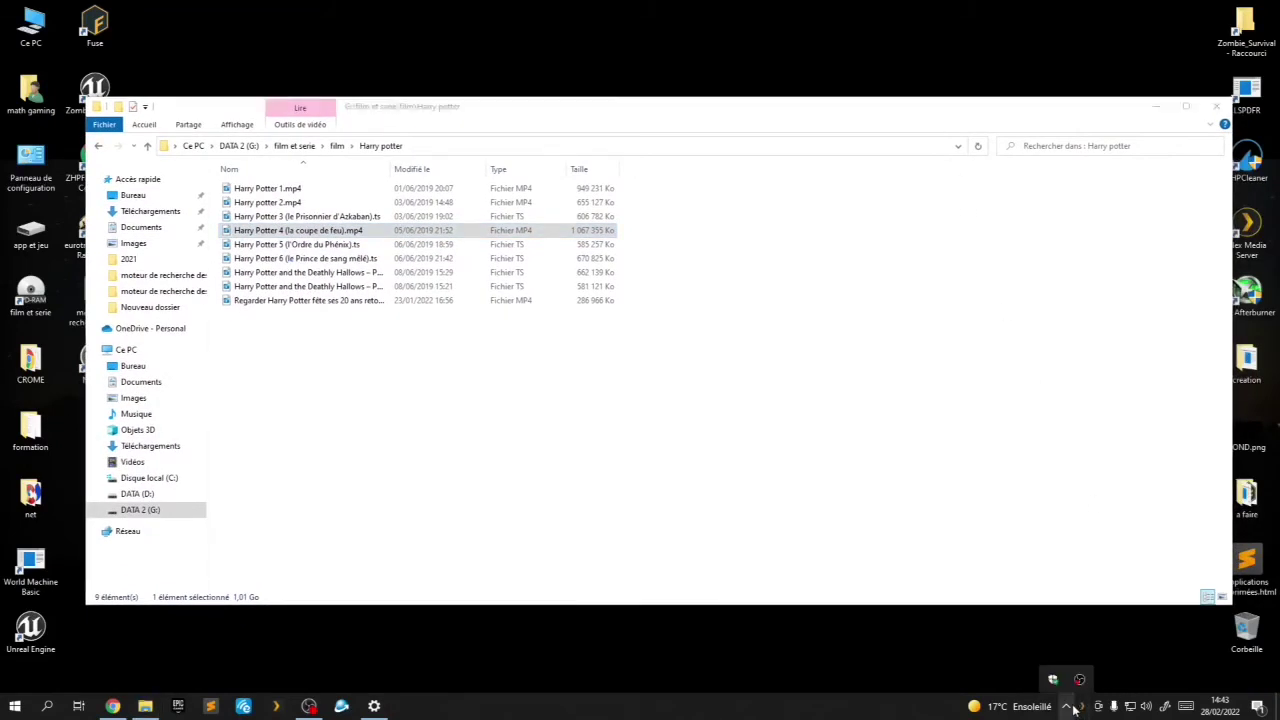
pyautogui.click(369, 432)
# Minimize the browser and close the Harry potter folder window.
pyautogui.moveTo(145, 706)
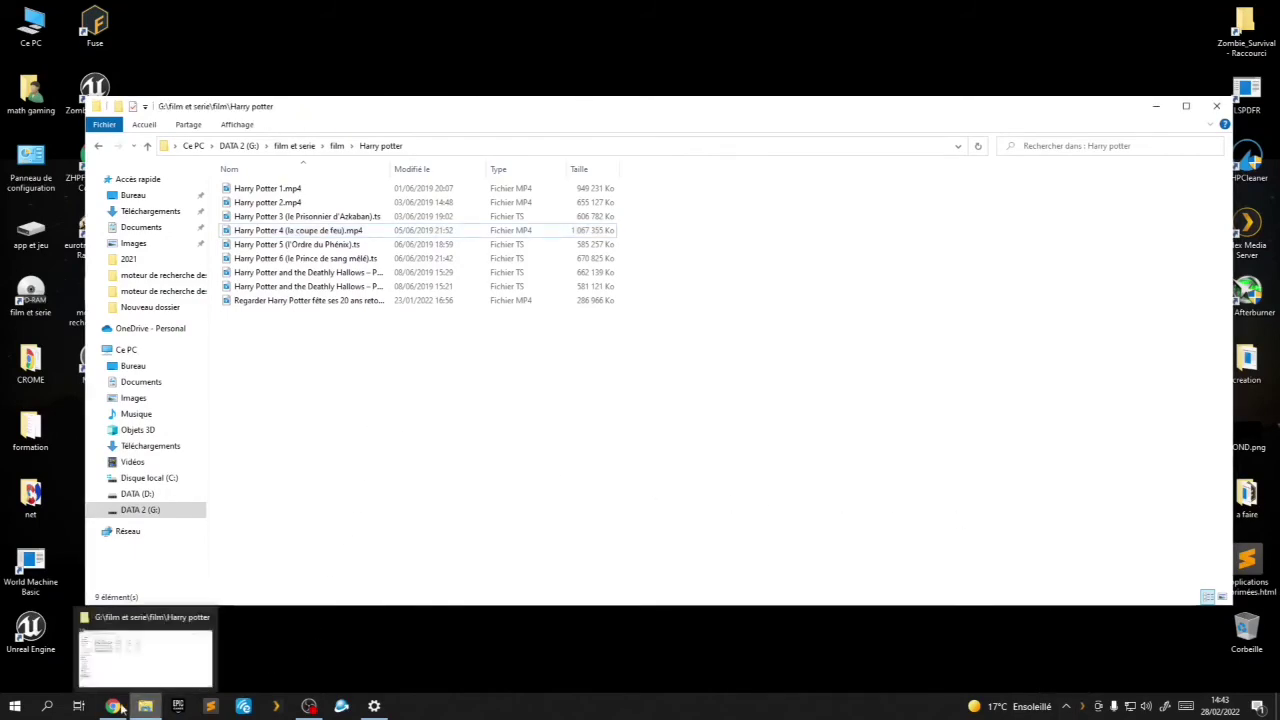
pyautogui.click(130, 650)
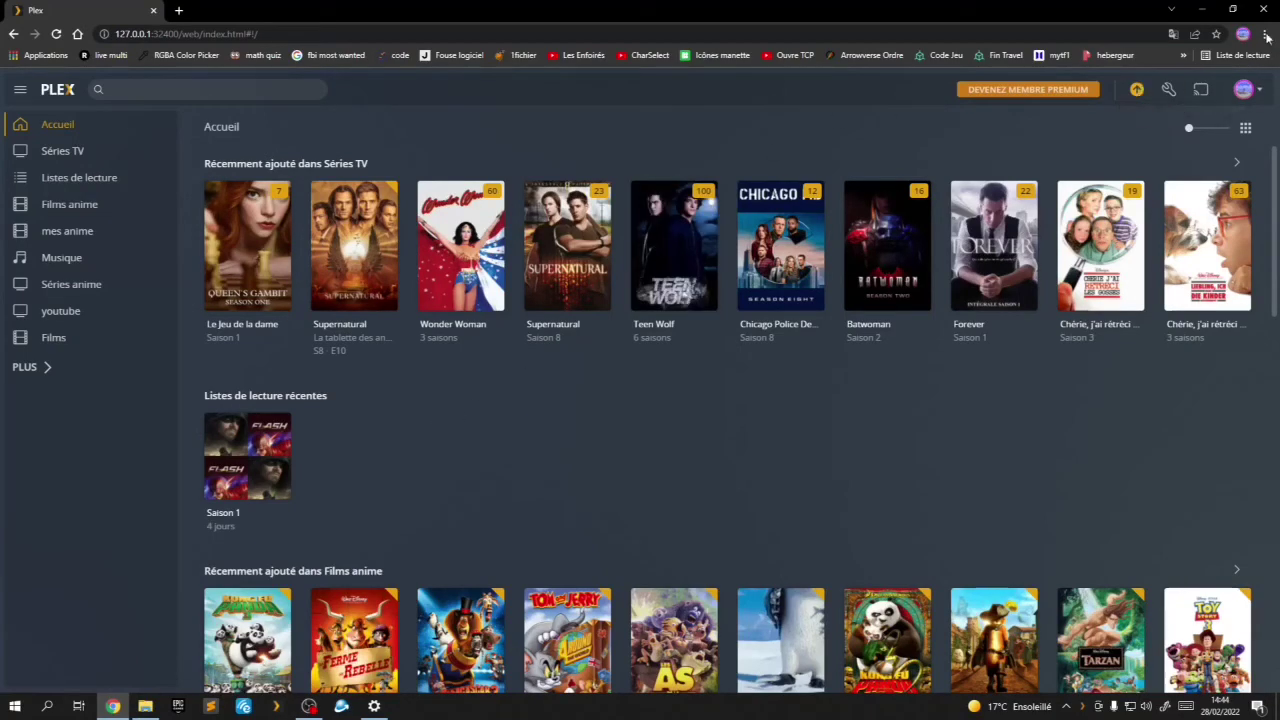
pyautogui.click(1208, 10)
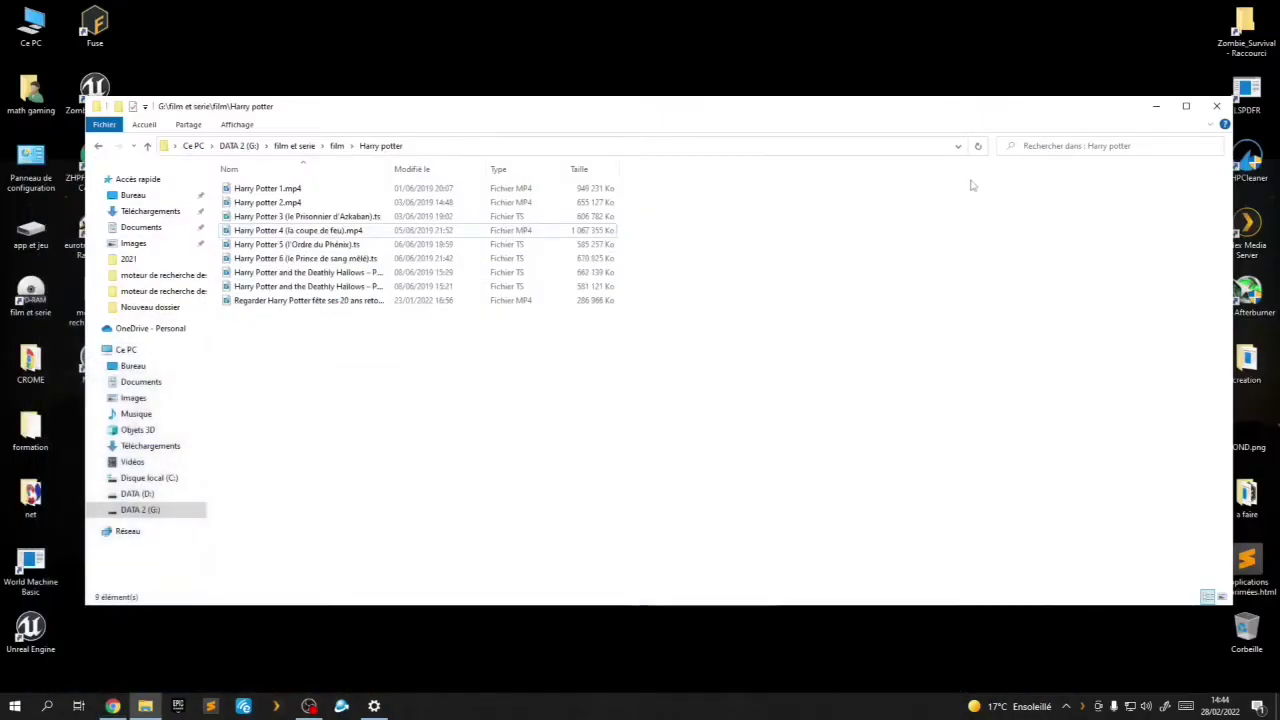
pyautogui.click(1214, 107)
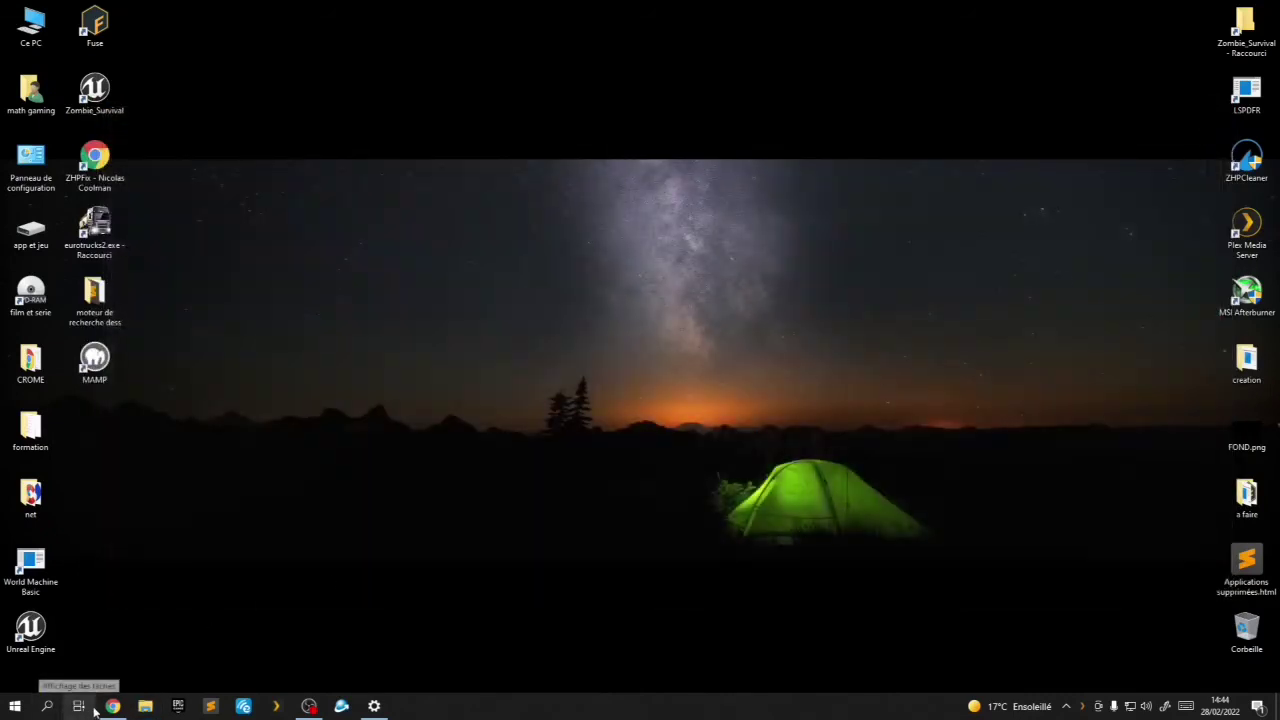
pyautogui.rightClick(17, 710)
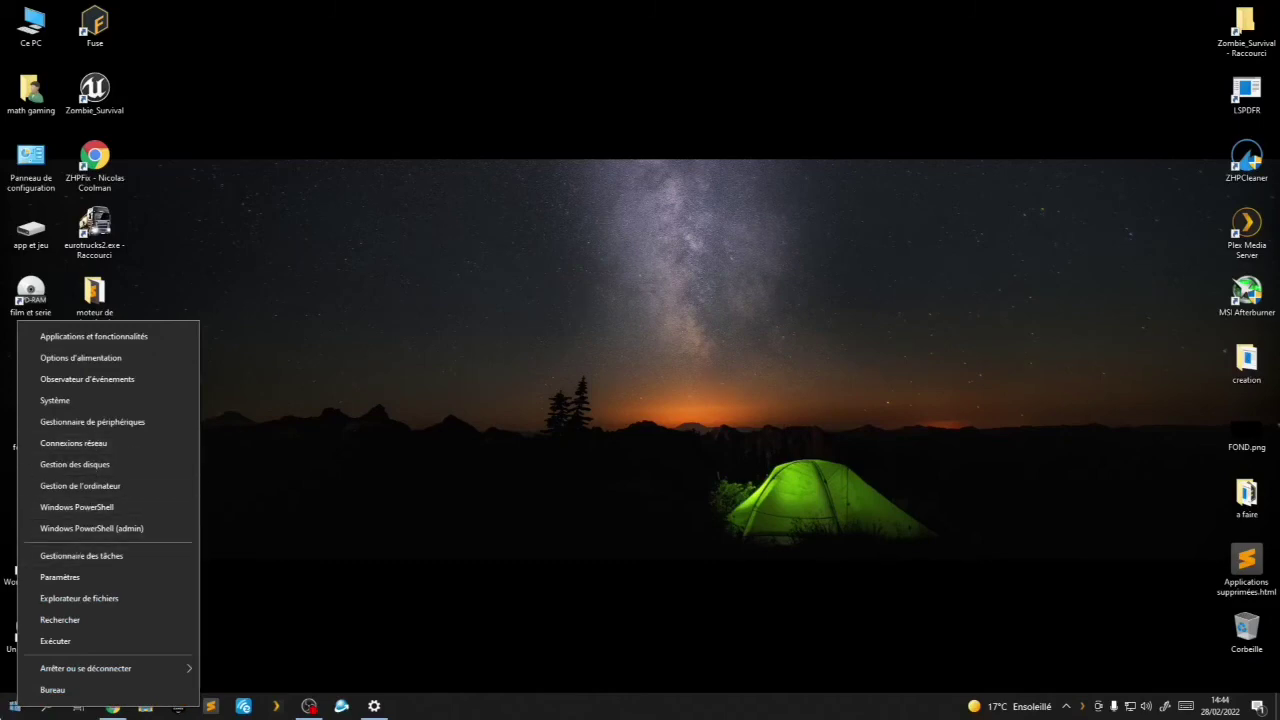
pyautogui.rightClick(457, 566)
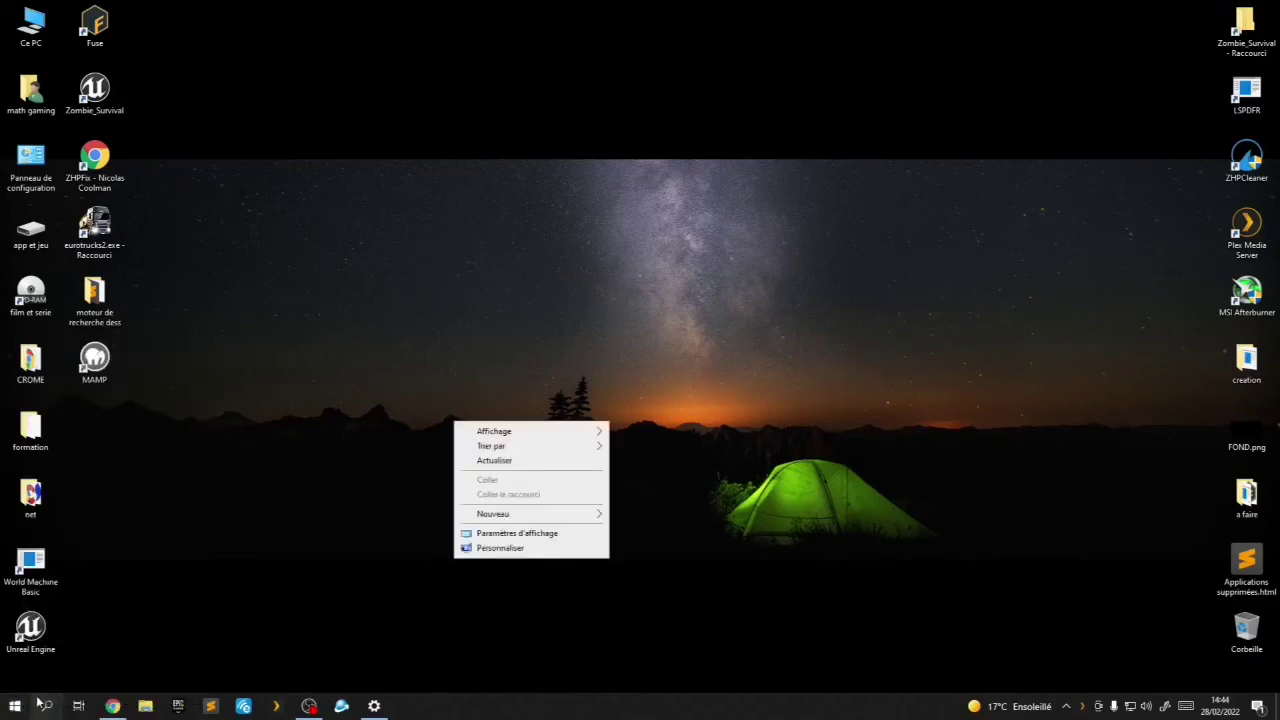
pyautogui.click(104, 652)
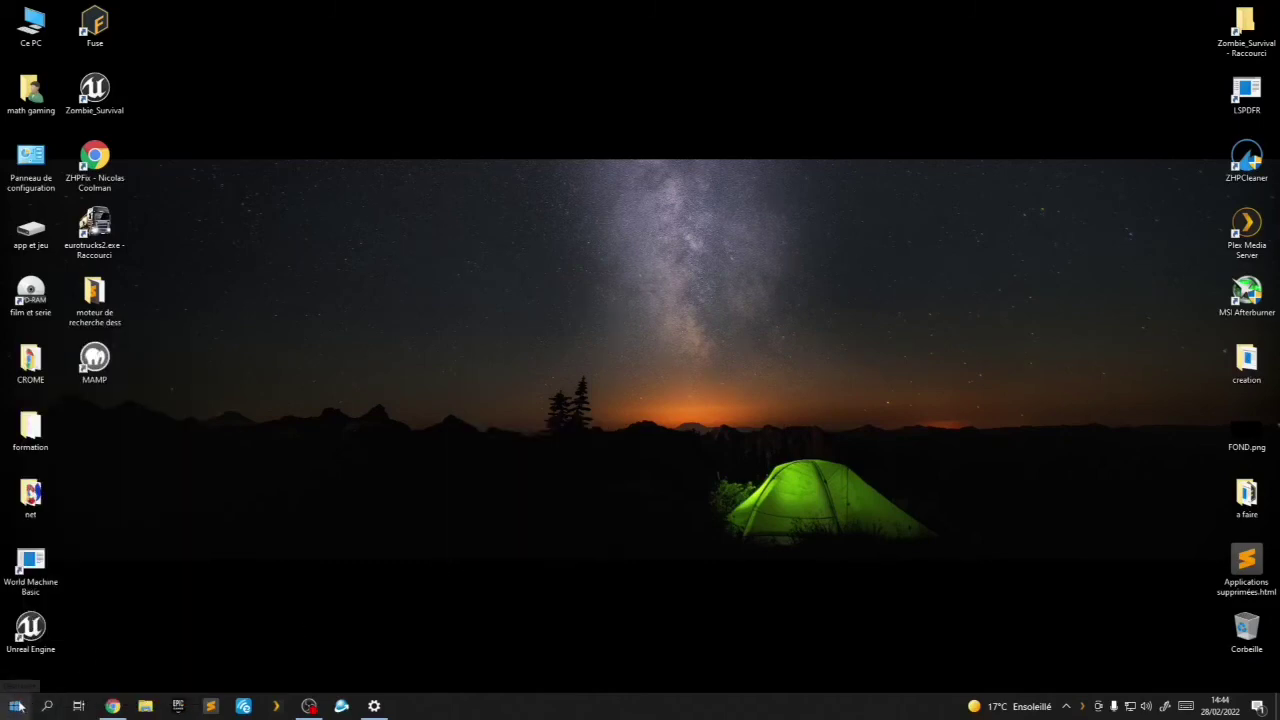
# Open the Gestionnaire de périphériques to view the computer's hardware categories, closing it when done.
pyautogui.rightClick(17, 708)
pyautogui.click(103, 423)
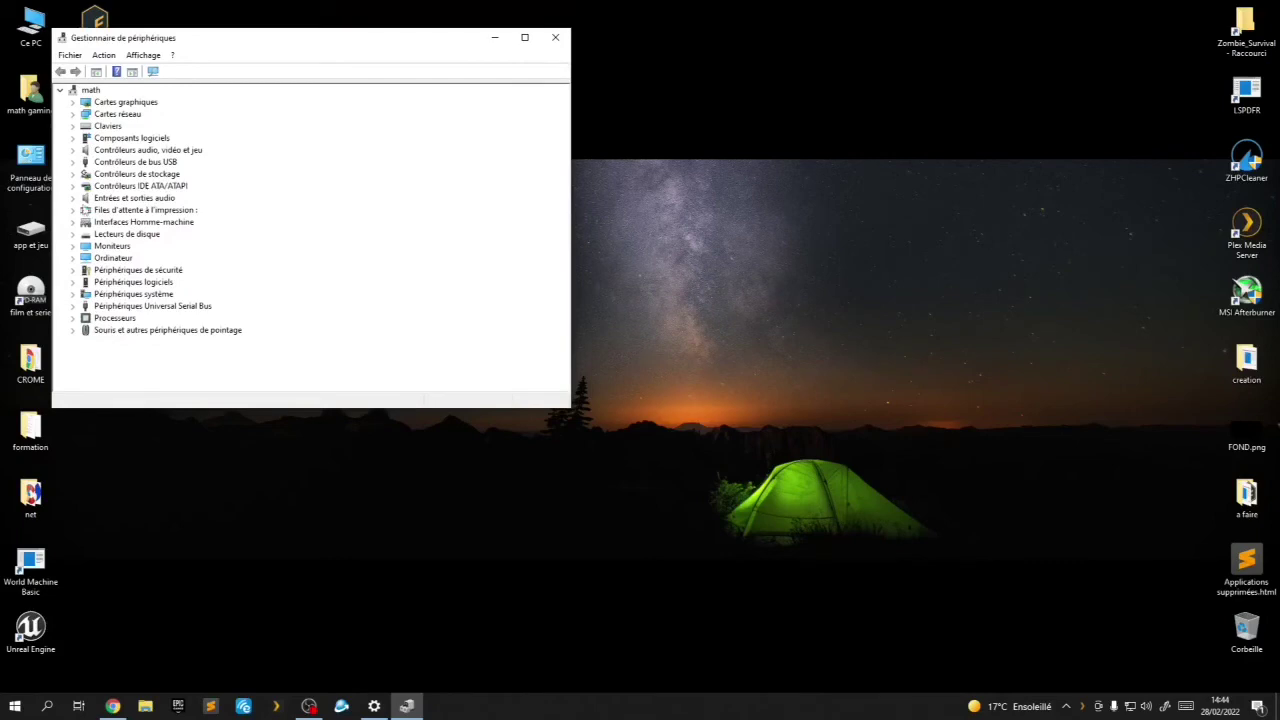
pyautogui.click(555, 38)
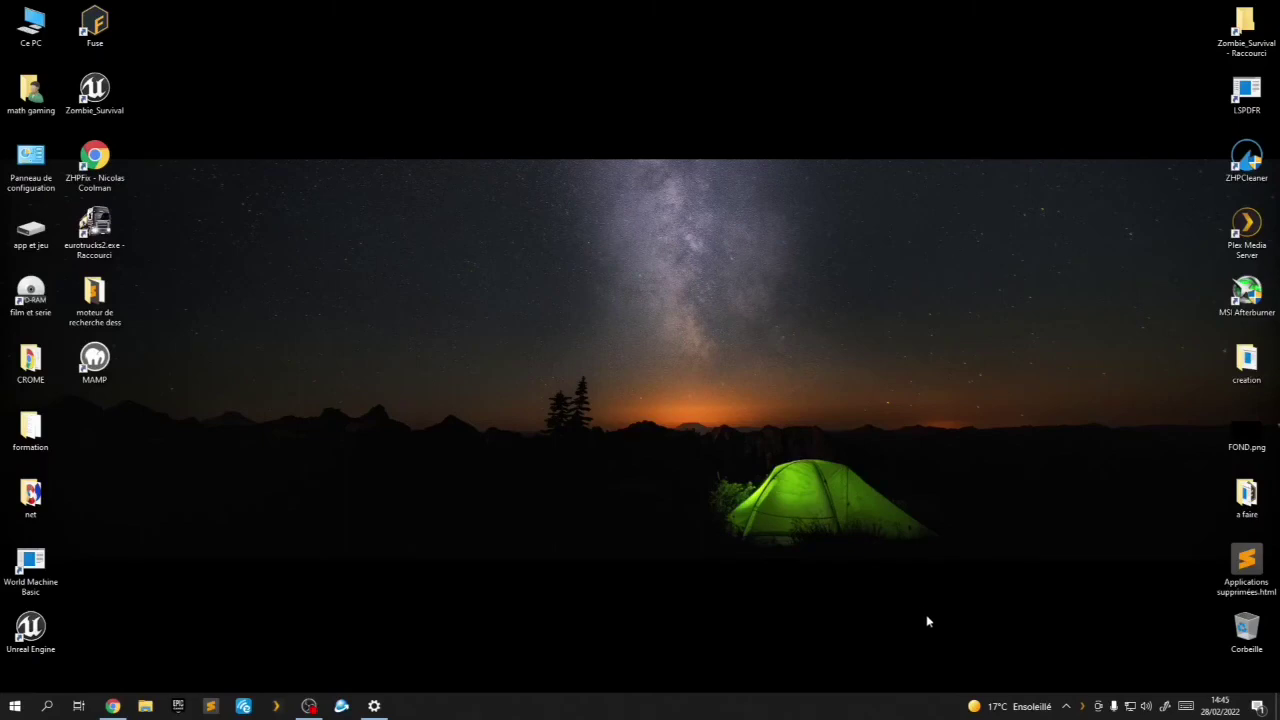
pyautogui.click(1069, 706)
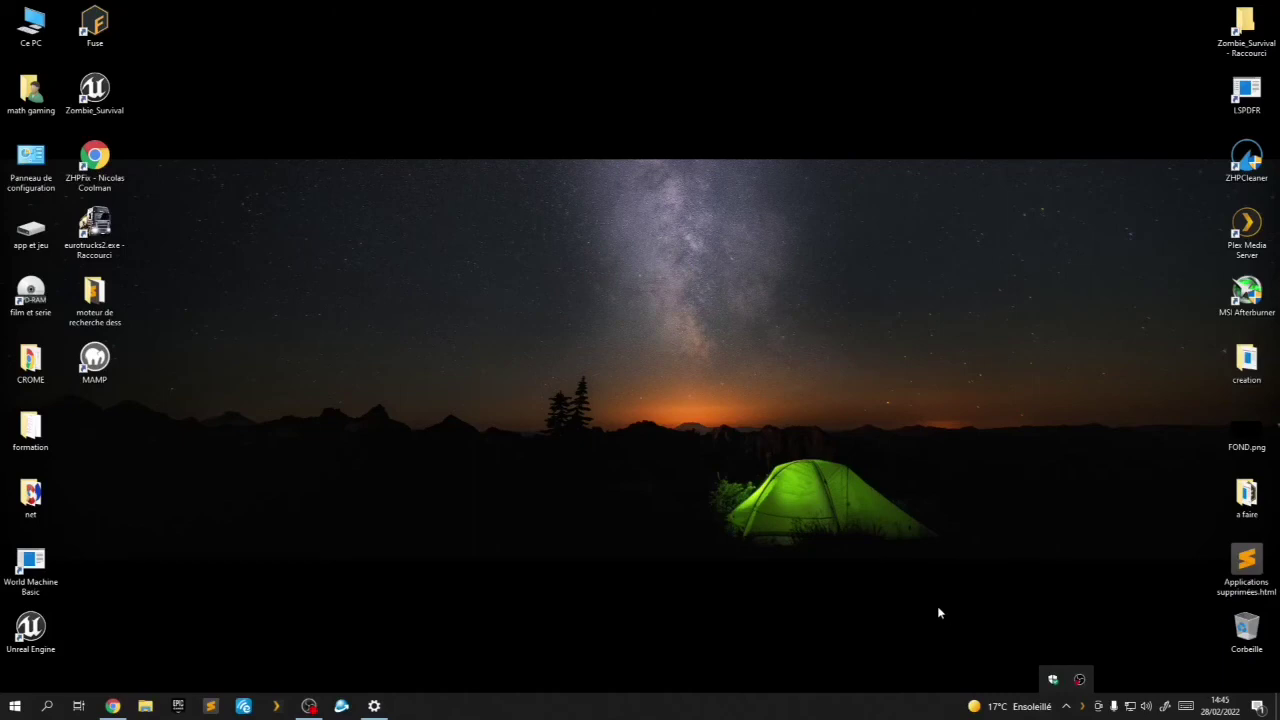
pyautogui.click(1139, 685)
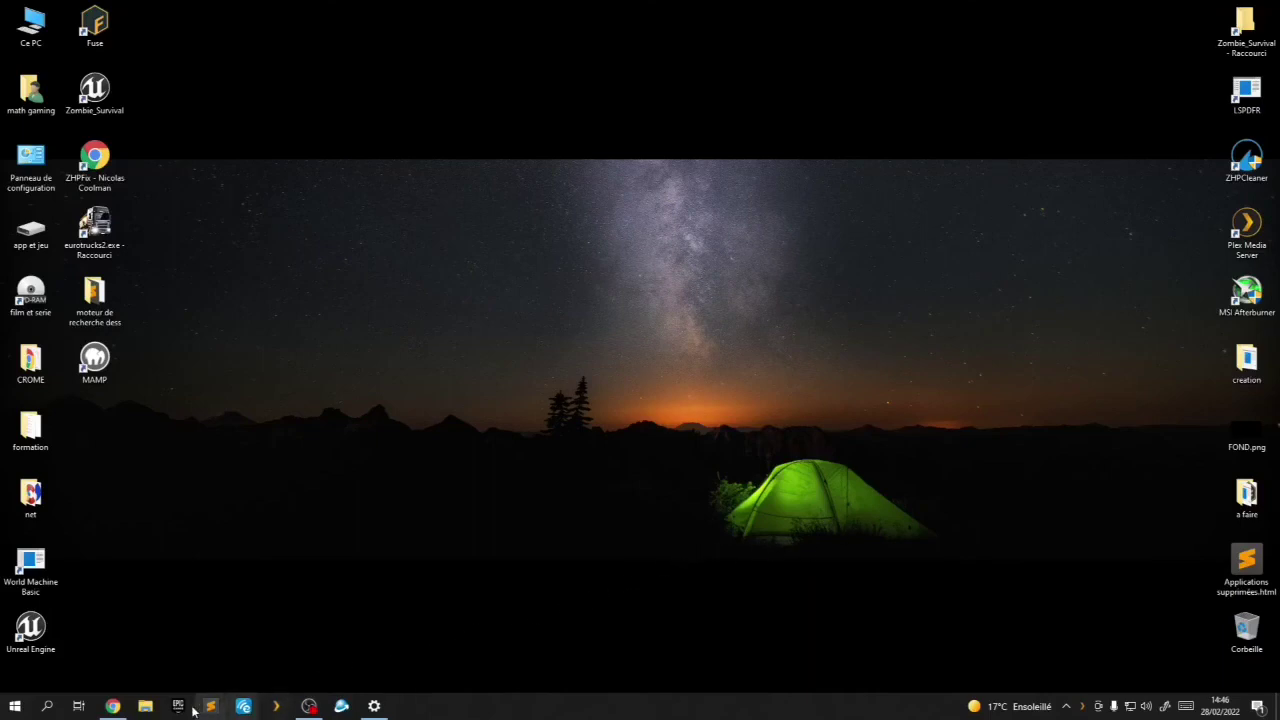
# Switch to Plex in the browser, check the server's update notice and look over the available server settings categories.
pyautogui.click(110, 704)
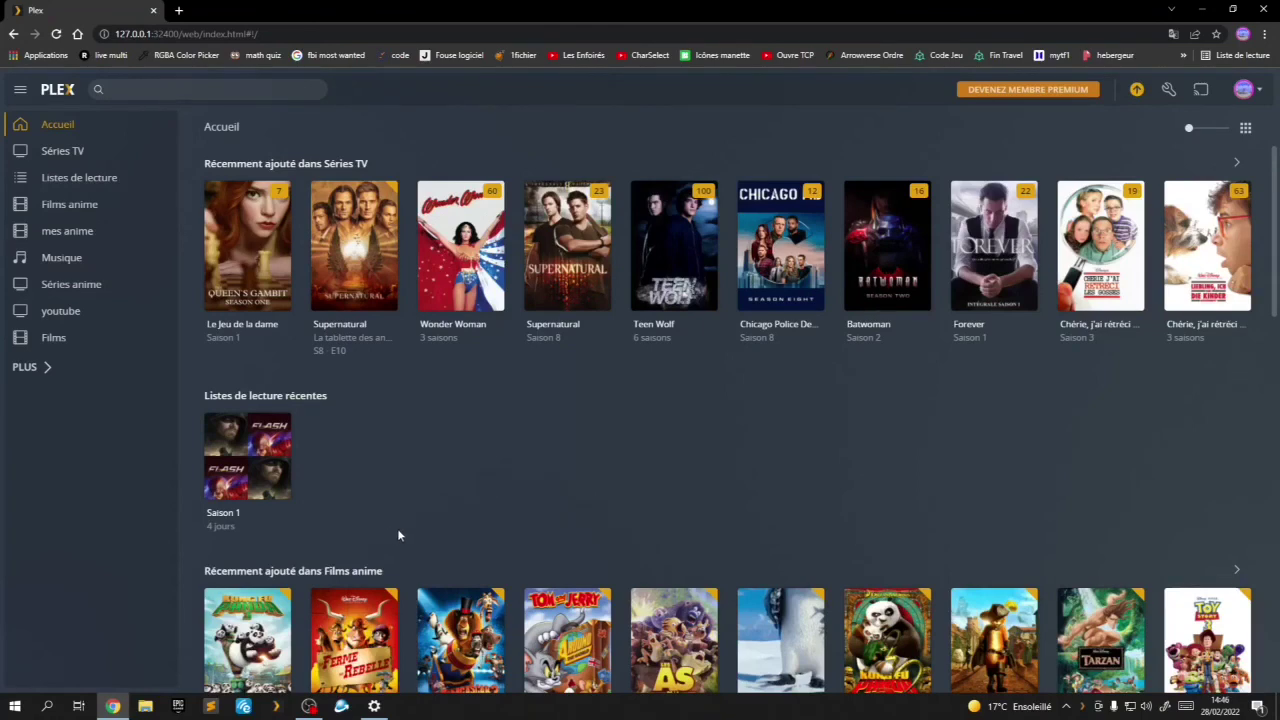
pyautogui.click(1135, 91)
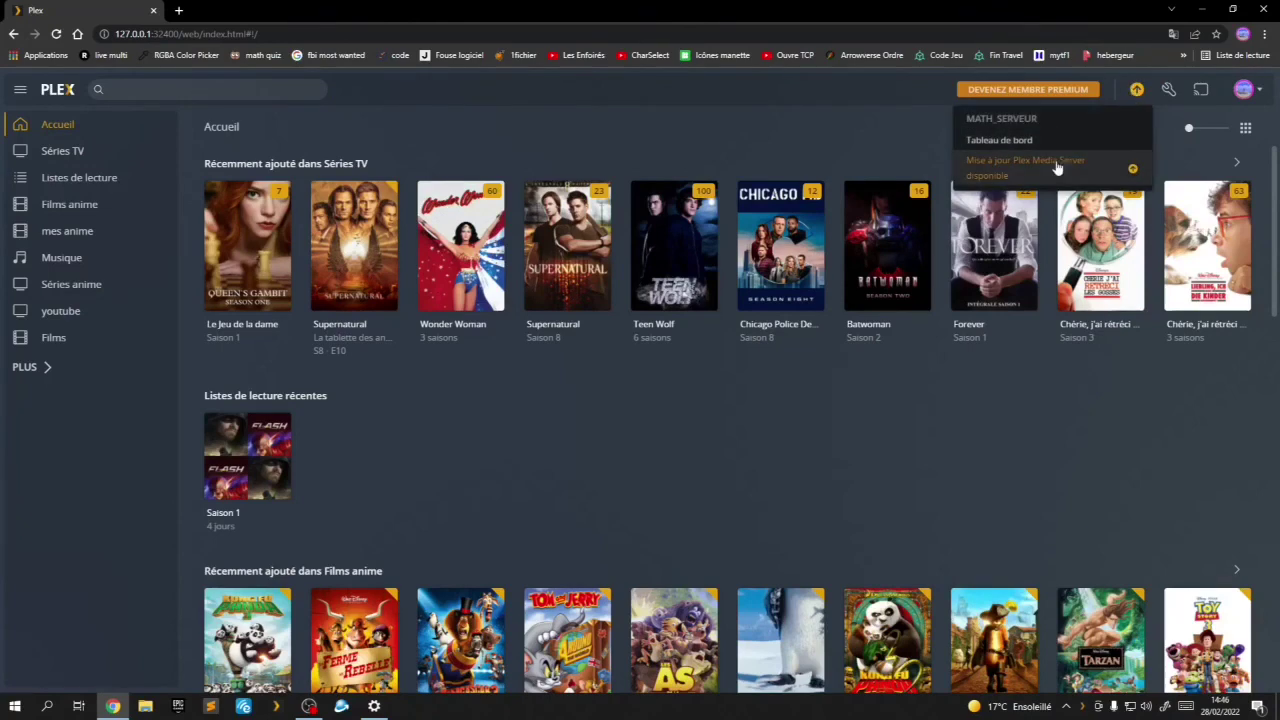
pyautogui.click(857, 141)
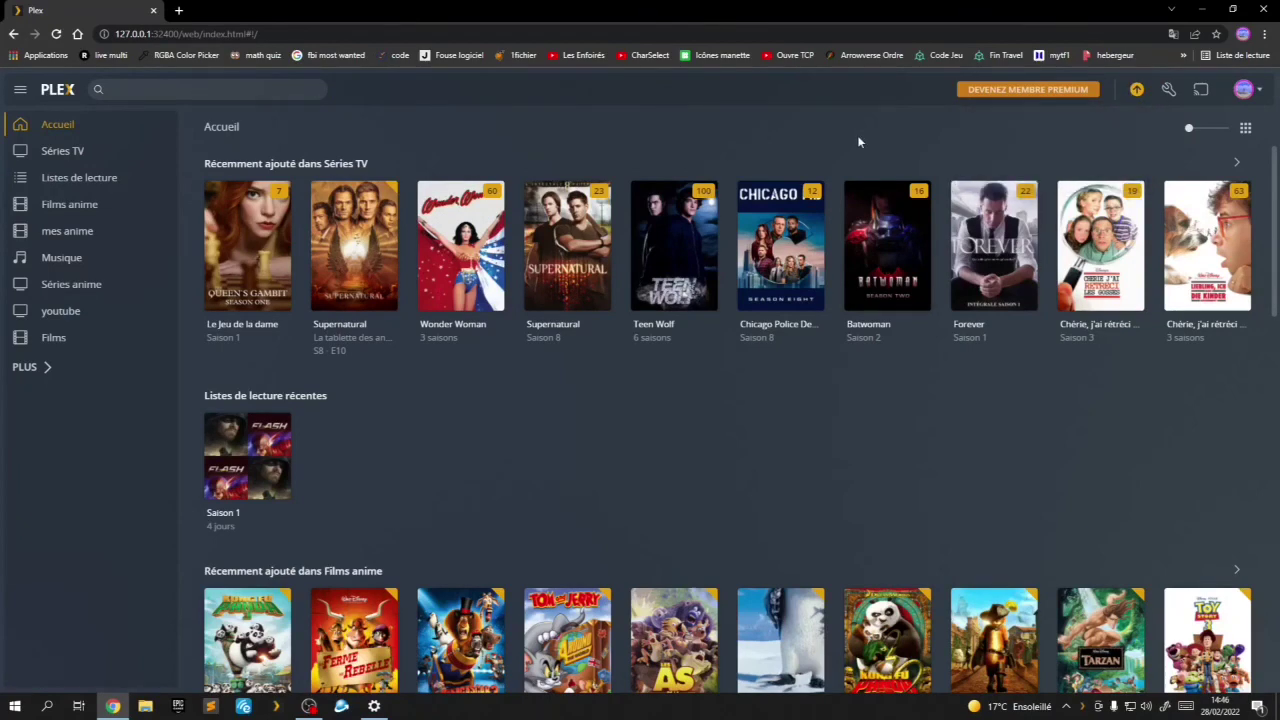
pyautogui.click(1168, 89)
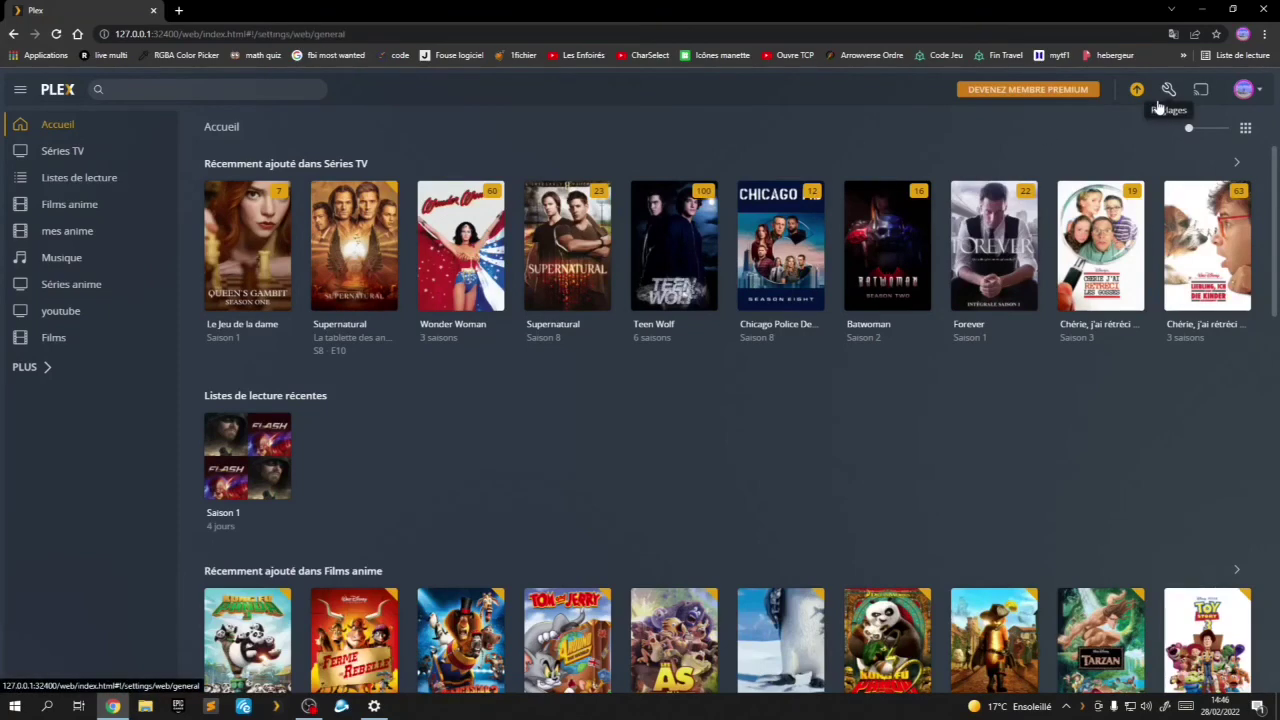
pyautogui.scroll(-3, 87, 413)
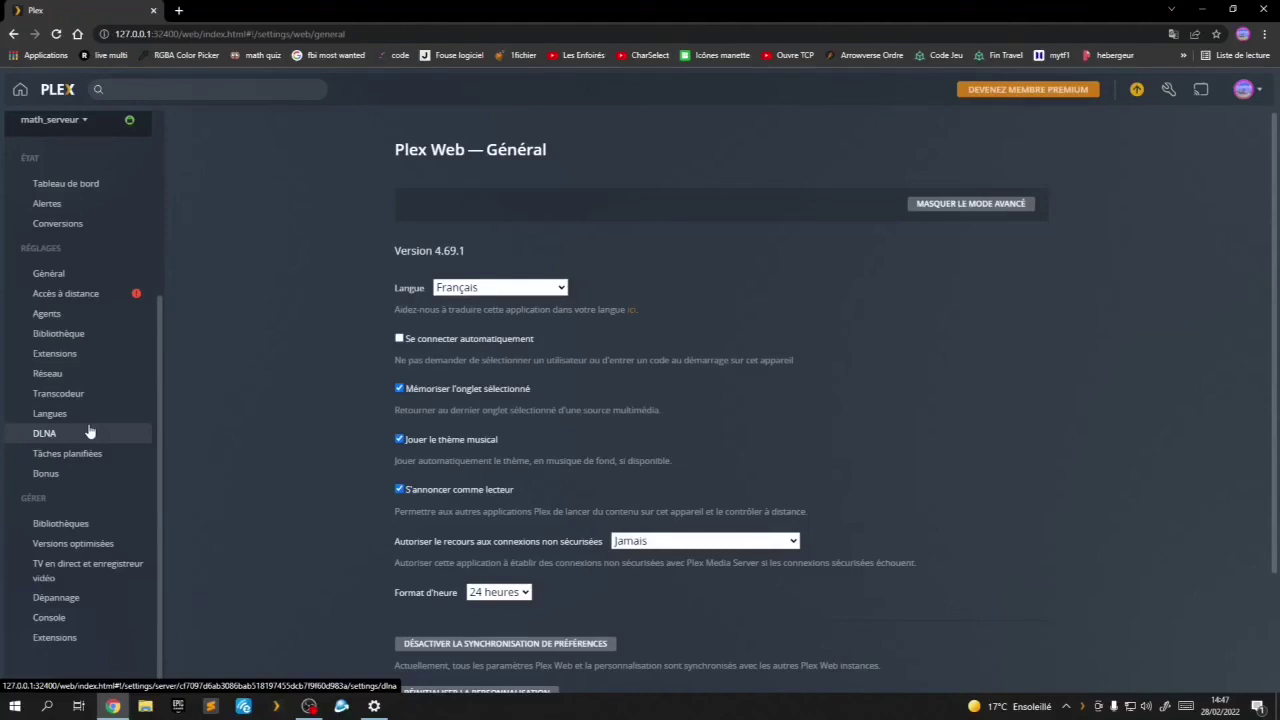
# Open the Plex Media Server update page, then download and install version 1.25.6.5577 on the server.
pyautogui.click(1136, 92)
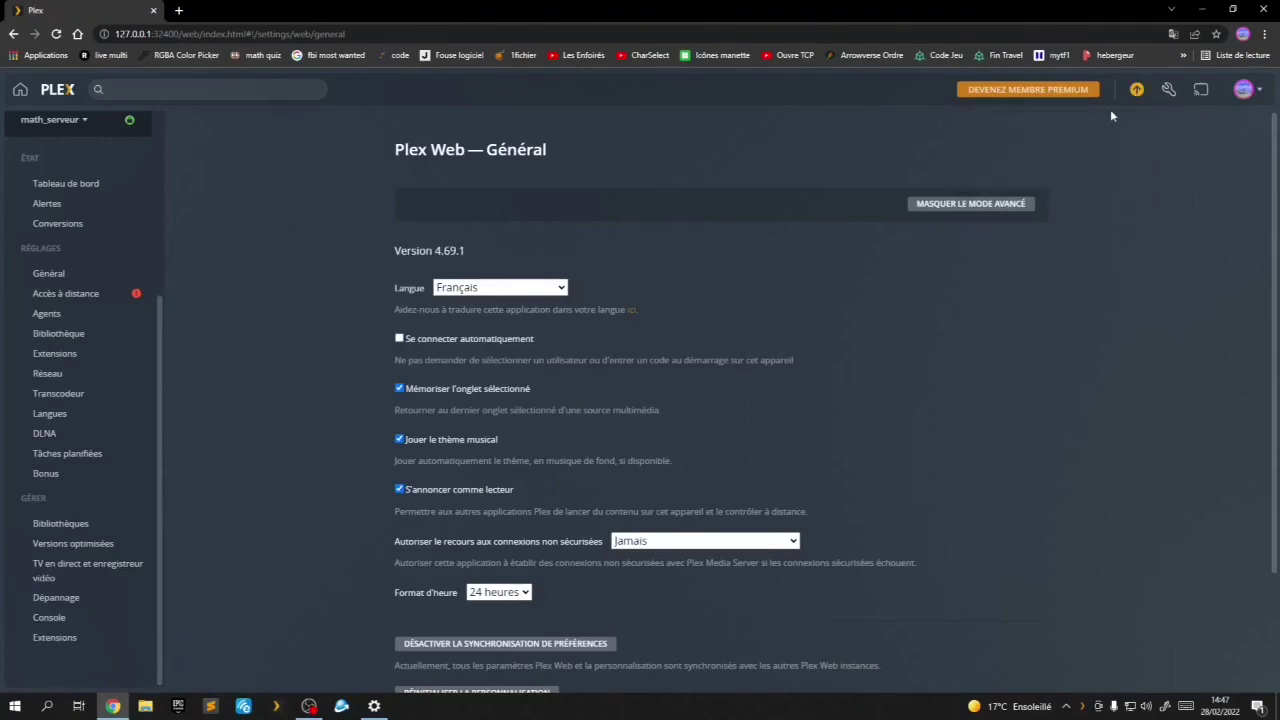
pyautogui.click(1136, 89)
pyautogui.click(1020, 163)
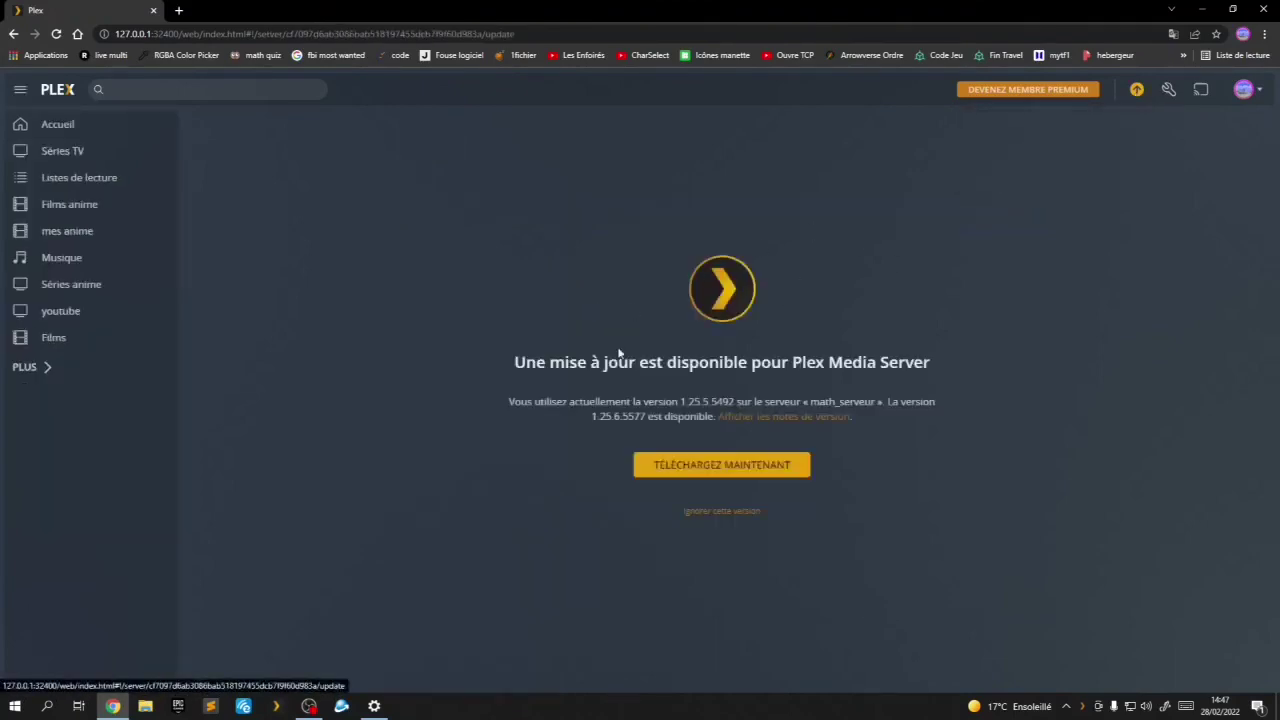
pyautogui.click(676, 463)
pyautogui.moveTo(305, 707)
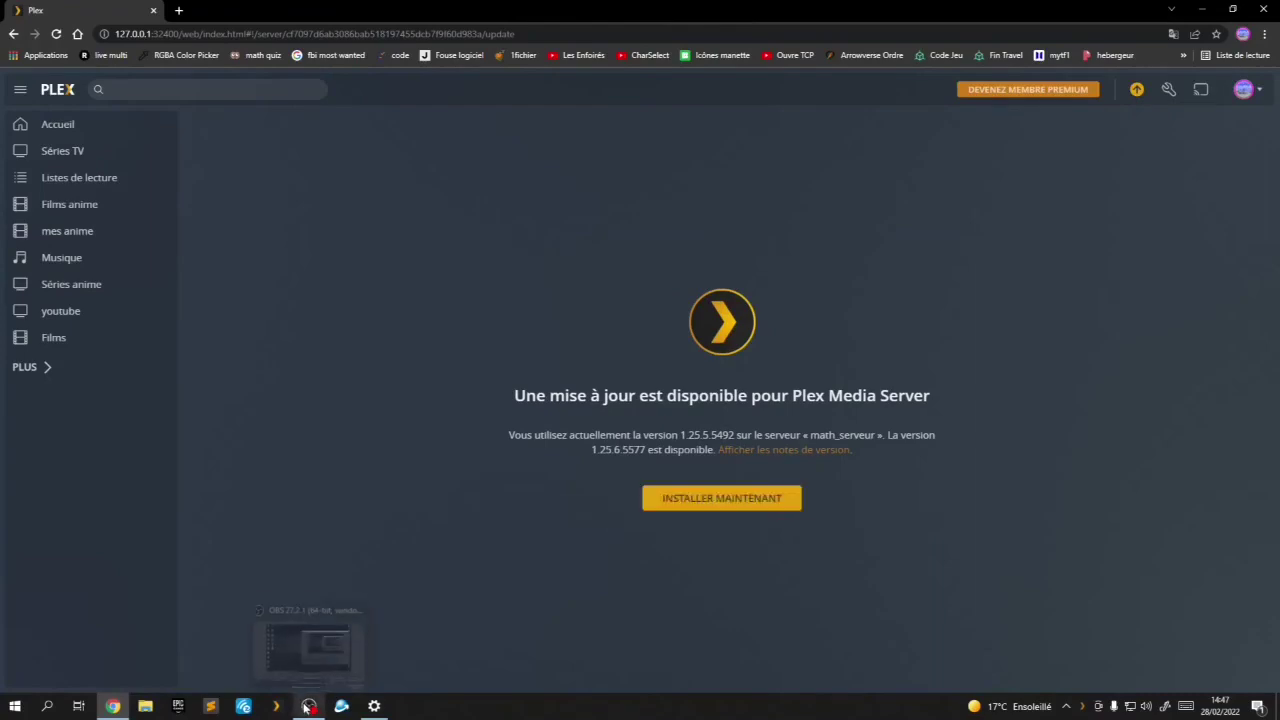
pyautogui.click(695, 500)
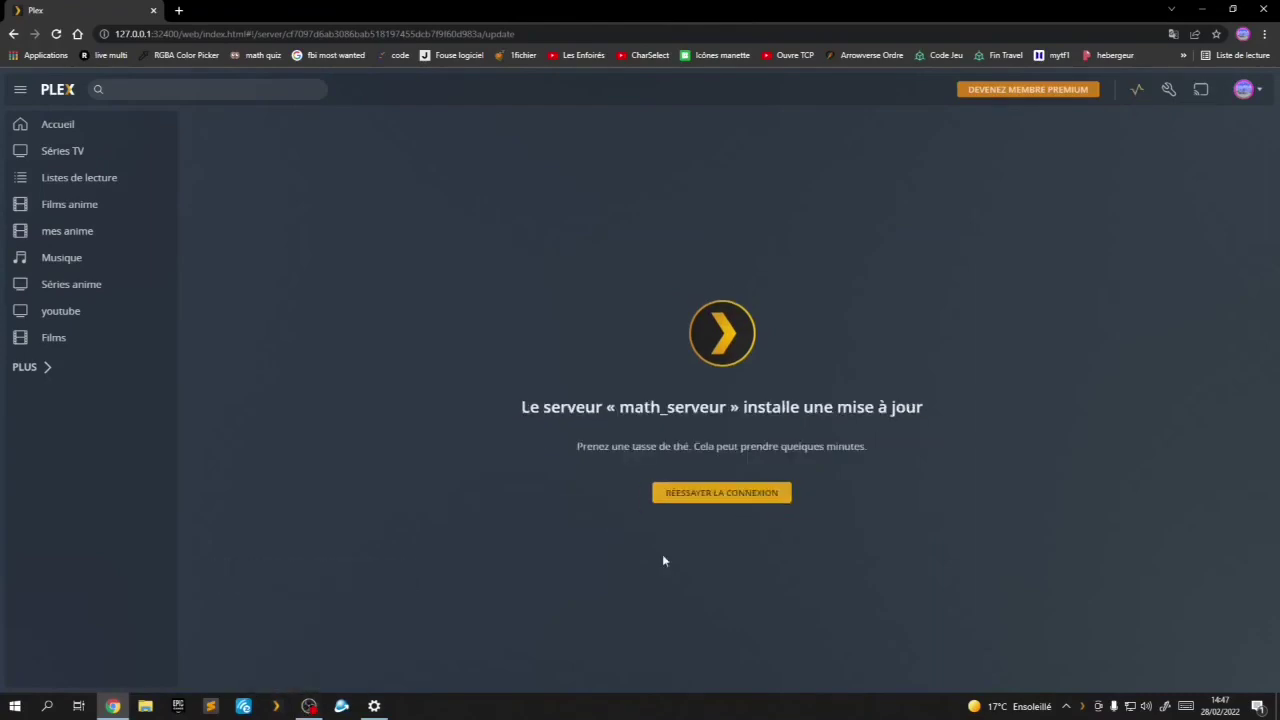
pyautogui.click(310, 706)
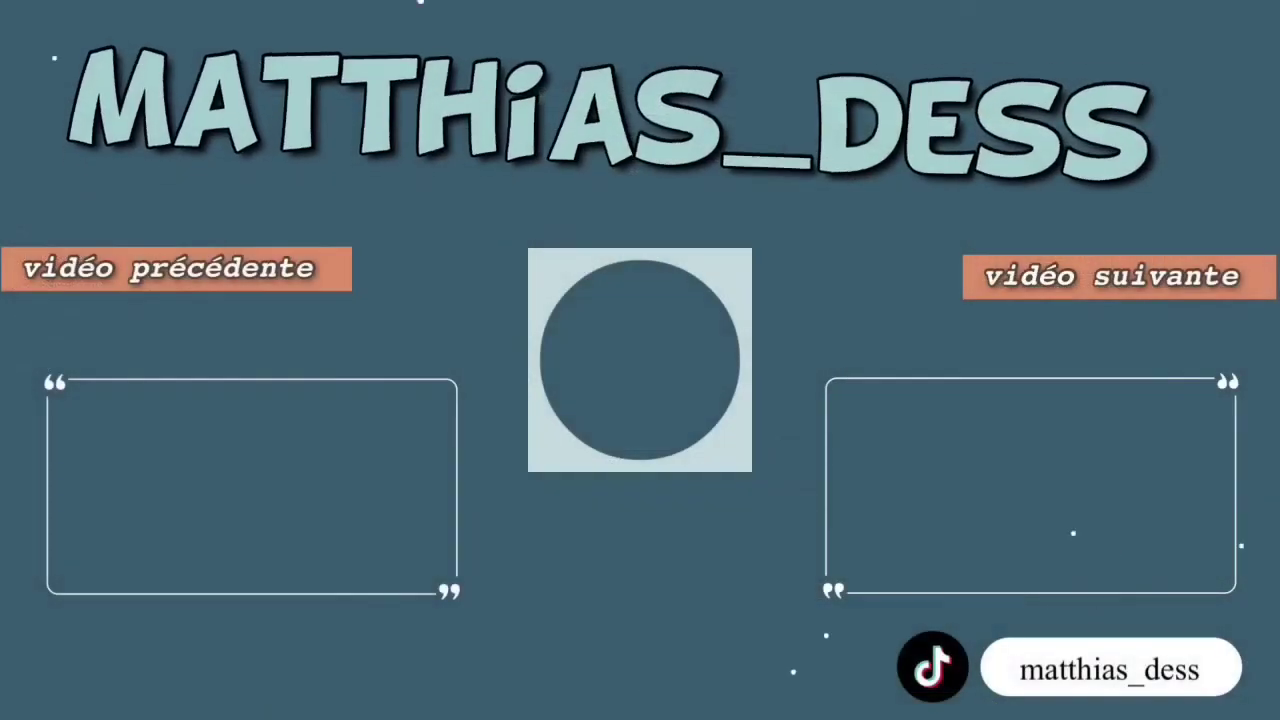